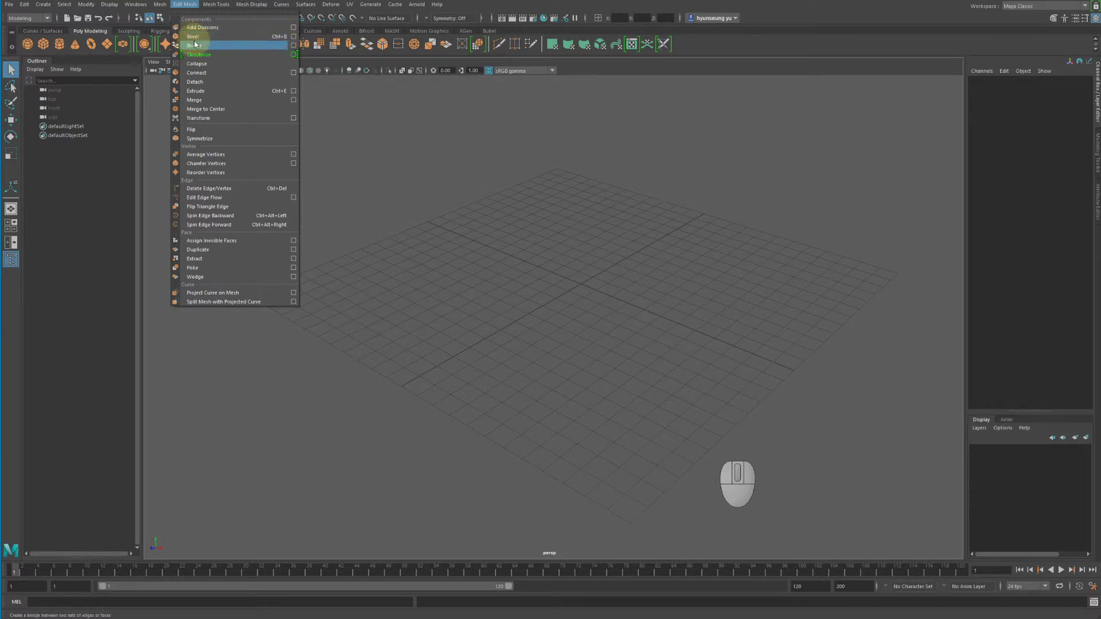
# Create a polygon cube and raise it about 3.9 units above the grid
pyautogui.click(252, 4)
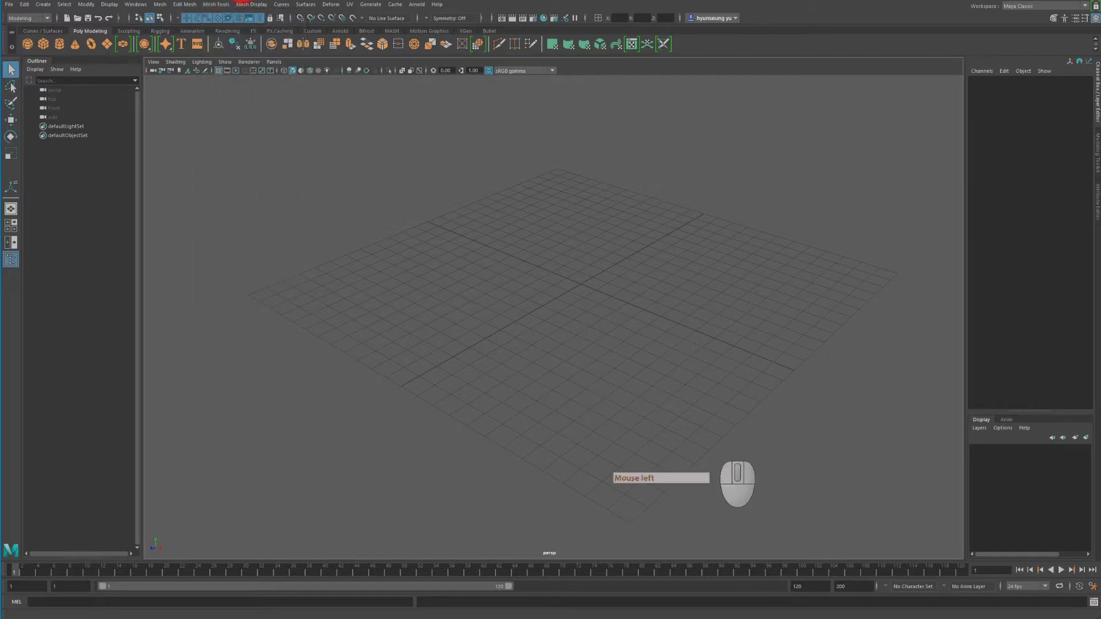
pyautogui.click(45, 44)
pyautogui.press('w')
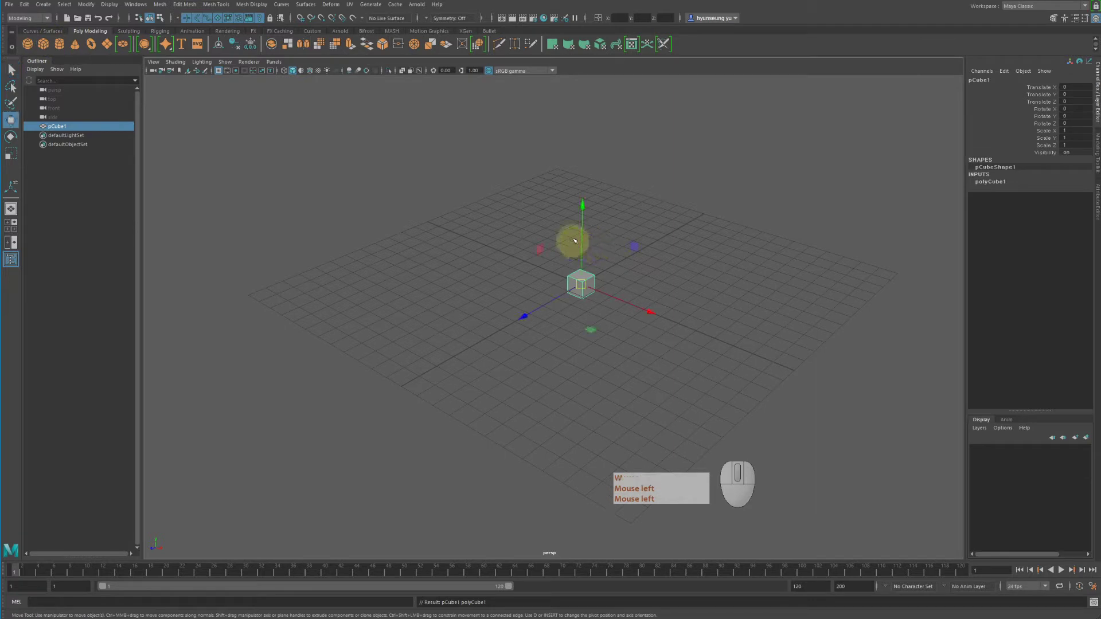
pyautogui.moveTo(582, 206); pyautogui.dragTo(590, 133)
# Bevel all edges of the raised cube
pyautogui.moveTo(573, 195)
pyautogui.keyDown('alt'); pyautogui.mouseDown()
pyautogui.moveTo(564, 198)
pyautogui.moveTo(573, 197)
pyautogui.mouseUp(); pyautogui.keyUp('alt')
pyautogui.keyDown('alt'); pyautogui.moveTo(659, 206); pyautogui.dragTo(742, 212, button='right'); pyautogui.keyUp('alt')
pyautogui.keyDown('alt'); pyautogui.moveTo(739, 214); pyautogui.dragTo(577, 256, button='middle'); pyautogui.keyUp('alt')
pyautogui.keyDown('alt'); pyautogui.moveTo(578, 255); pyautogui.dragTo(612, 255); pyautogui.keyUp('alt')
pyautogui.keyDown('alt'); pyautogui.moveTo(612, 256); pyautogui.dragTo(705, 304, button='right'); pyautogui.keyUp('alt')
pyautogui.keyDown('alt'); pyautogui.moveTo(716, 316); pyautogui.dragTo(718, 338, button='middle'); pyautogui.keyUp('alt')
pyautogui.keyDown('alt'); pyautogui.moveTo(719, 338); pyautogui.dragTo(614, 312); pyautogui.keyUp('alt')
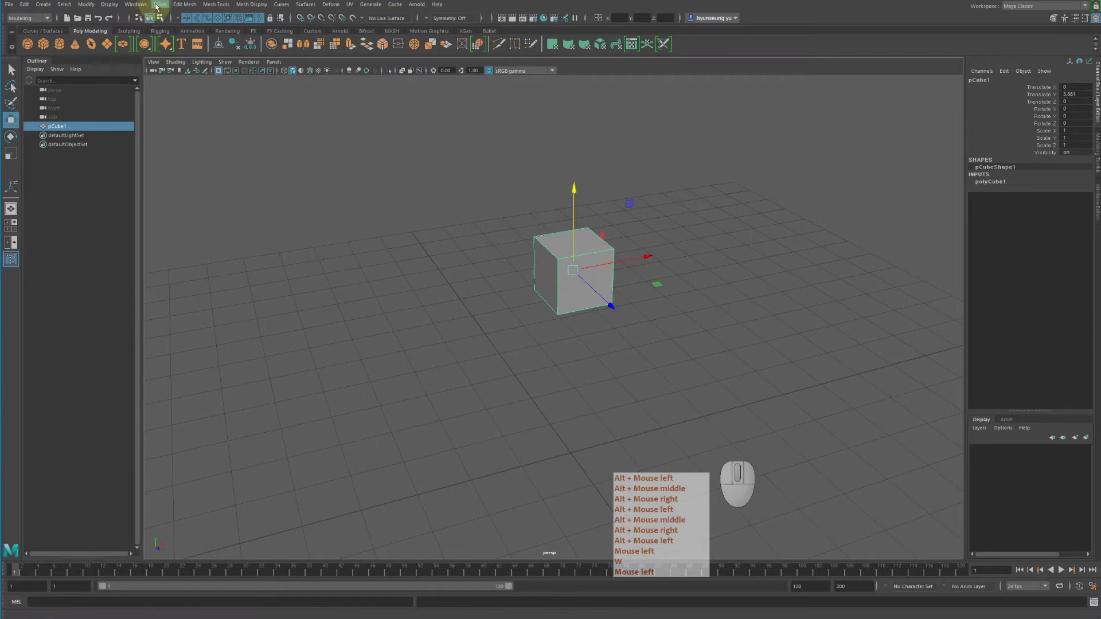
pyautogui.click(184, 4)
pyautogui.click(211, 35)
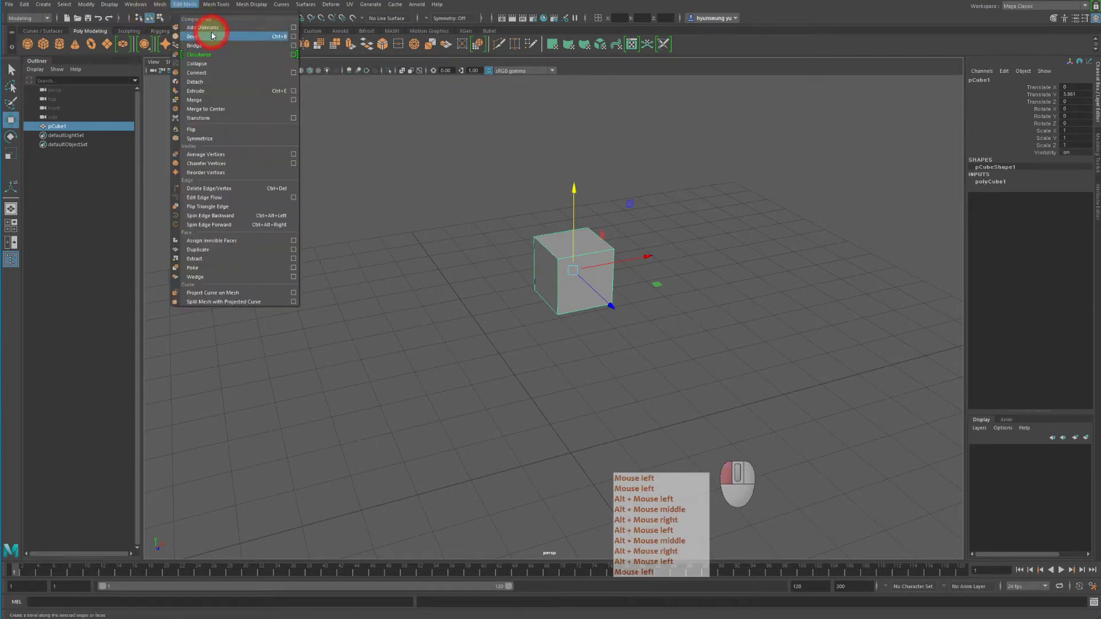
# Set the cube's bevel to 4 segments and a fraction of 0.2
pyautogui.keyDown('alt'); pyautogui.moveTo(659, 209); pyautogui.dragTo(576, 212, button='middle'); pyautogui.keyUp('alt')
pyautogui.keyDown('alt'); pyautogui.moveTo(576, 212); pyautogui.dragTo(558, 189, button='right'); pyautogui.keyUp('alt')
pyautogui.keyDown('alt'); pyautogui.moveTo(559, 189); pyautogui.dragTo(640, 230, button='middle'); pyautogui.keyUp('alt')
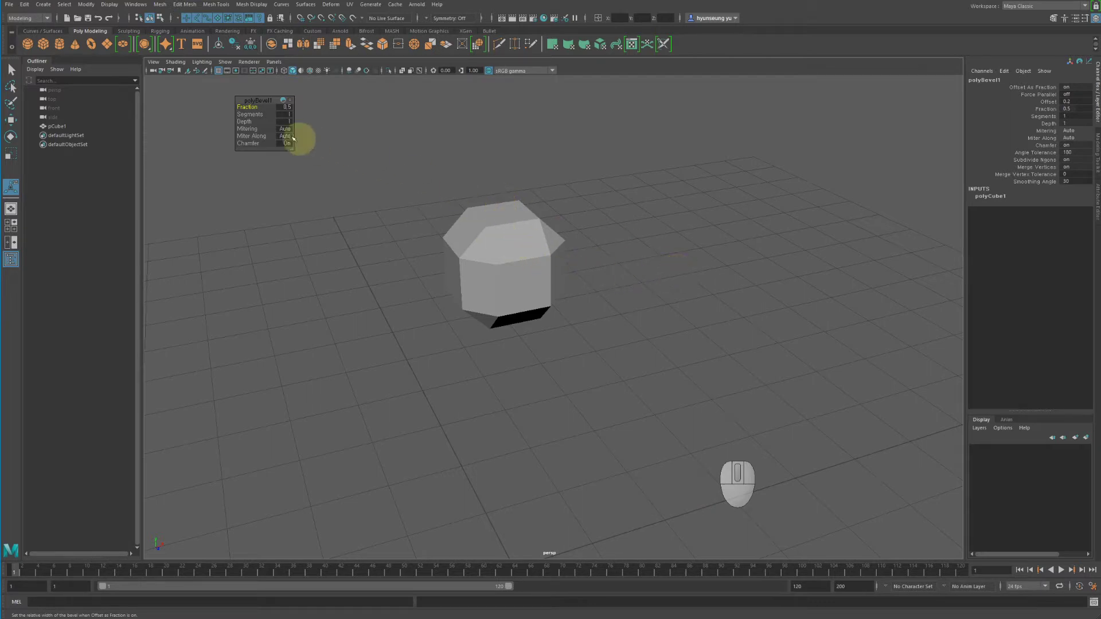
pyautogui.moveTo(255, 101); pyautogui.dragTo(353, 92)
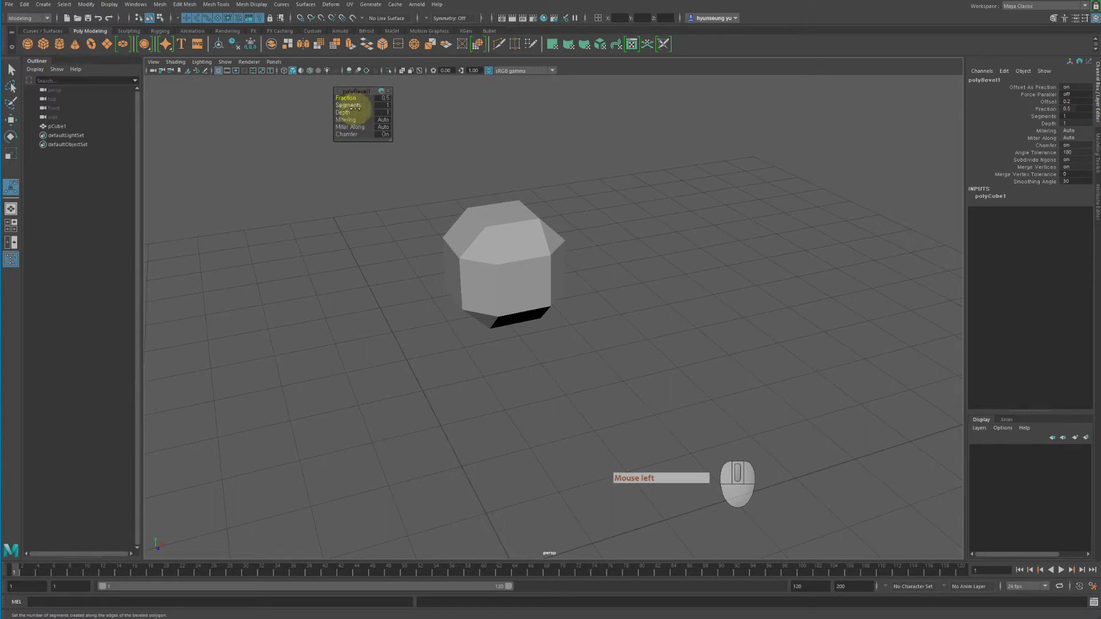
pyautogui.click(347, 105)
pyautogui.moveTo(502, 118)
pyautogui.mouseDown(button='middle')
pyautogui.moveTo(519, 118)
pyautogui.moveTo(491, 120)
pyautogui.moveTo(518, 119)
pyautogui.moveTo(500, 122)
pyautogui.mouseUp(button='middle')
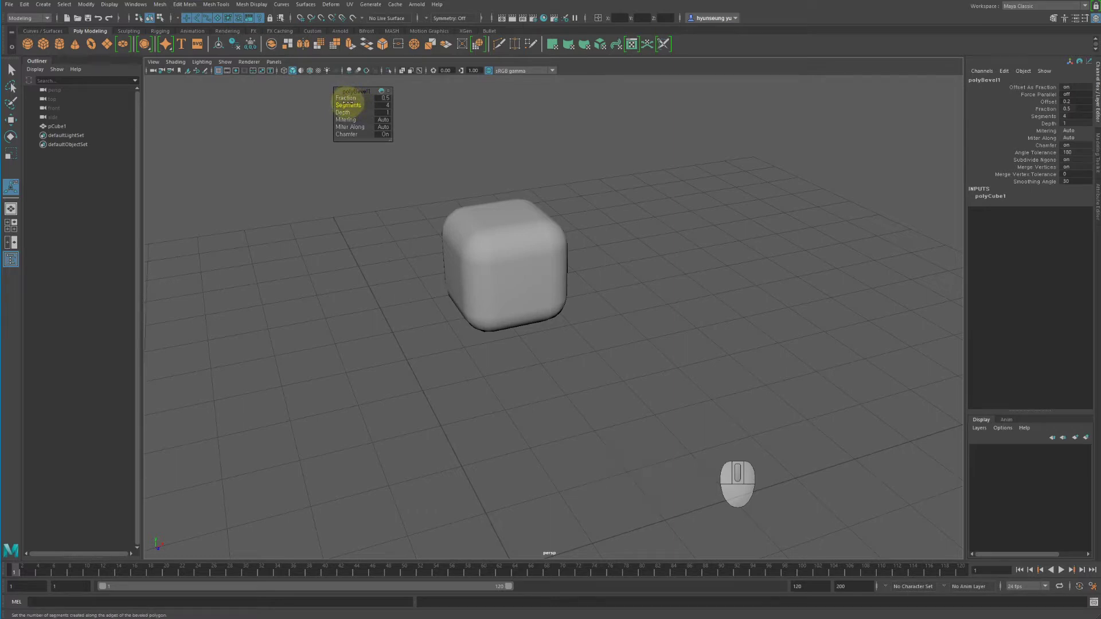
pyautogui.moveTo(345, 98)
pyautogui.mouseDown()
pyautogui.moveTo(357, 98)
pyautogui.moveTo(346, 99)
pyautogui.mouseUp()
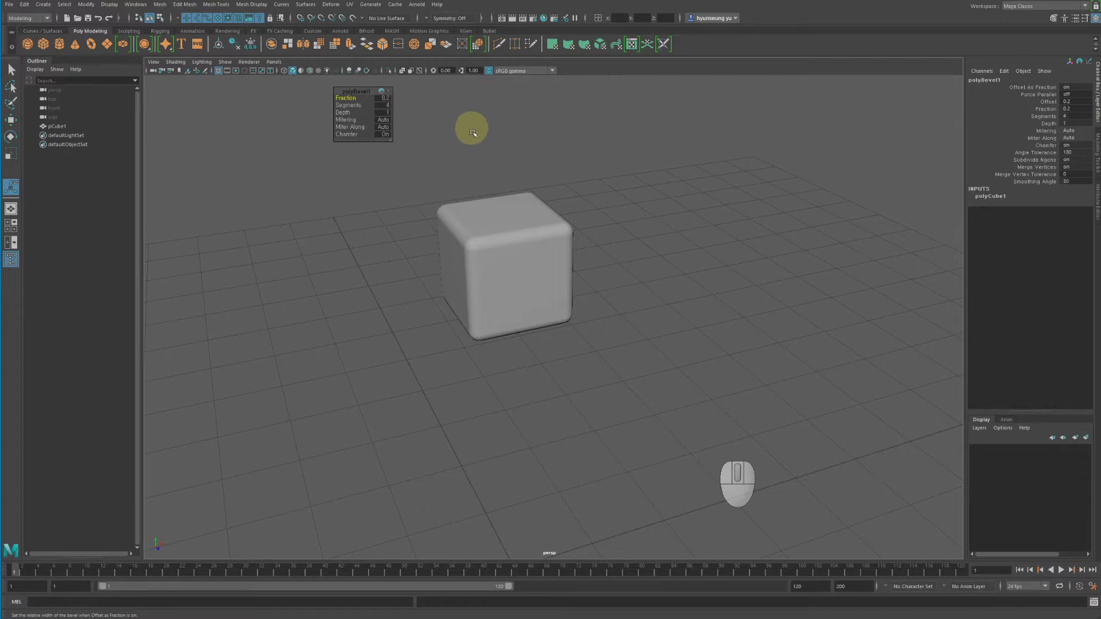
# Delete the beveled cube from the scene
pyautogui.moveTo(496, 191); pyautogui.dragTo(552, 256)
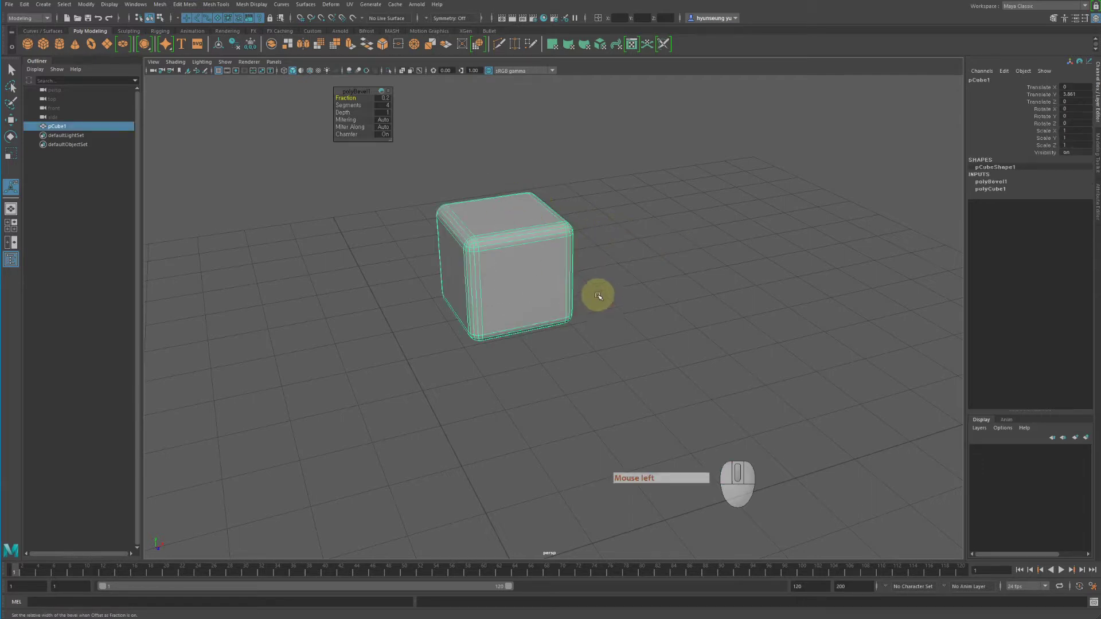
pyautogui.click(631, 265)
pyautogui.moveTo(418, 228); pyautogui.dragTo(634, 308)
pyautogui.press('Delete')
pyautogui.click(600, 262)
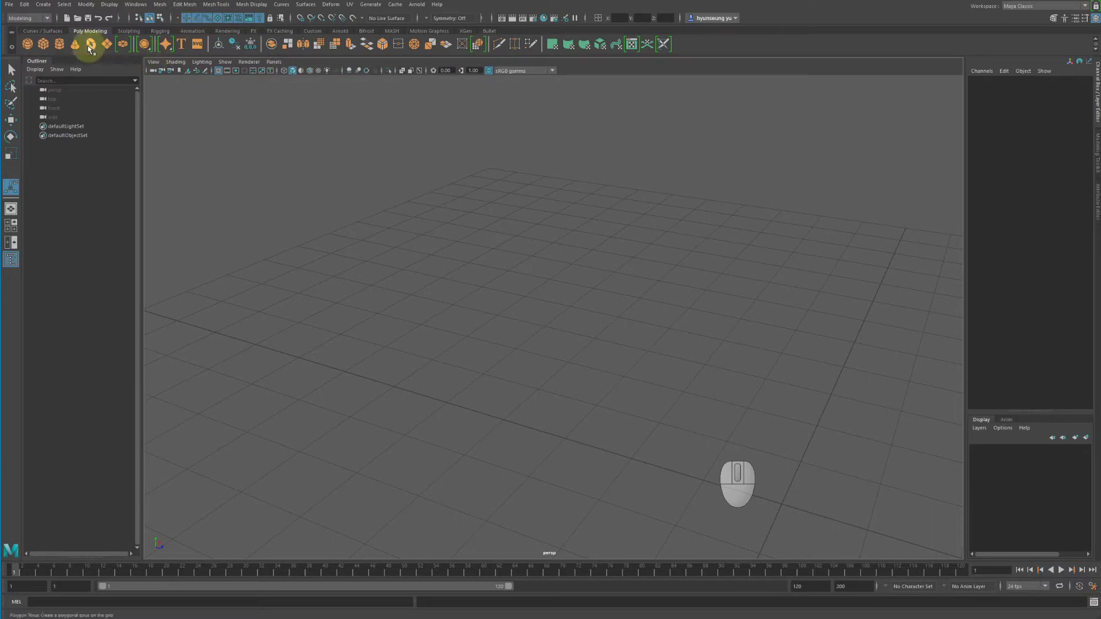
# Create a new polygon cube, scale it uniformly to about 7.34 and raise it about 4.1 units above the grid
pyautogui.click(44, 45)
pyautogui.keyDown('alt'); pyautogui.moveTo(473, 245); pyautogui.dragTo(435, 235); pyautogui.keyUp('alt')
pyautogui.keyDown('alt'); pyautogui.moveTo(436, 235); pyautogui.dragTo(319, 208, button='right'); pyautogui.keyUp('alt')
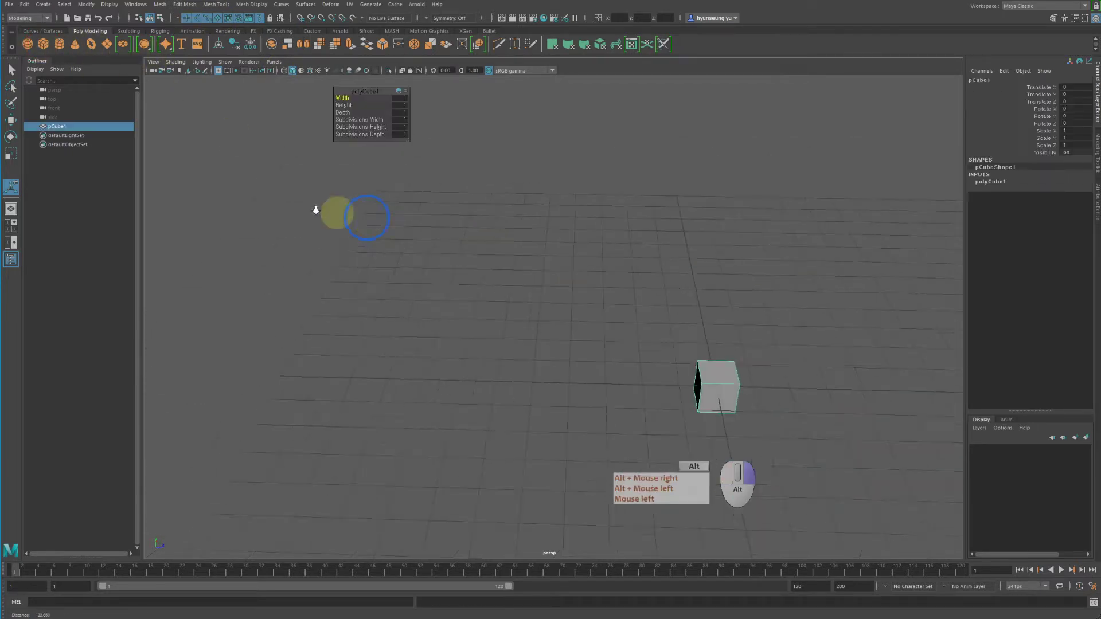
pyautogui.keyDown('alt'); pyautogui.moveTo(740, 292); pyautogui.dragTo(528, 229, button='middle'); pyautogui.keyUp('alt')
pyautogui.keyDown('alt'); pyautogui.moveTo(528, 229); pyautogui.dragTo(555, 202); pyautogui.keyUp('alt')
pyautogui.press('r')
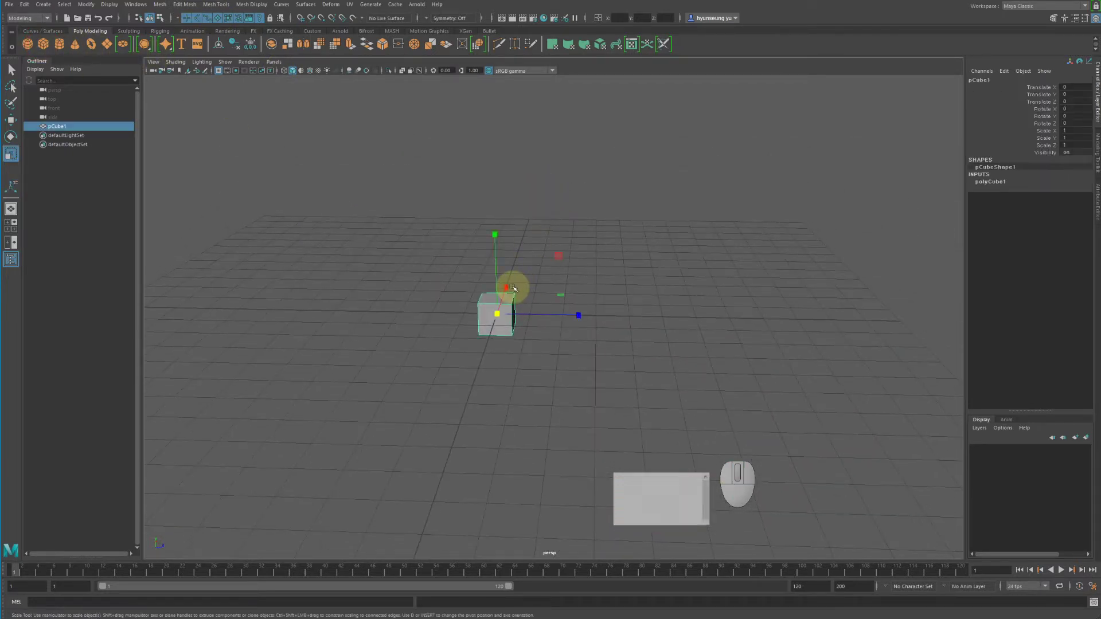
pyautogui.moveTo(496, 315); pyautogui.dragTo(469, 91)
pyautogui.press('w')
# Flatten the cube into a thin slab with a Y scale of about 0.375 and raise it to a height of about 5.14
pyautogui.press('r')
pyautogui.keyDown('alt'); pyautogui.moveTo(470, 91); pyautogui.dragTo(482, 168, button='middle'); pyautogui.keyUp('alt')
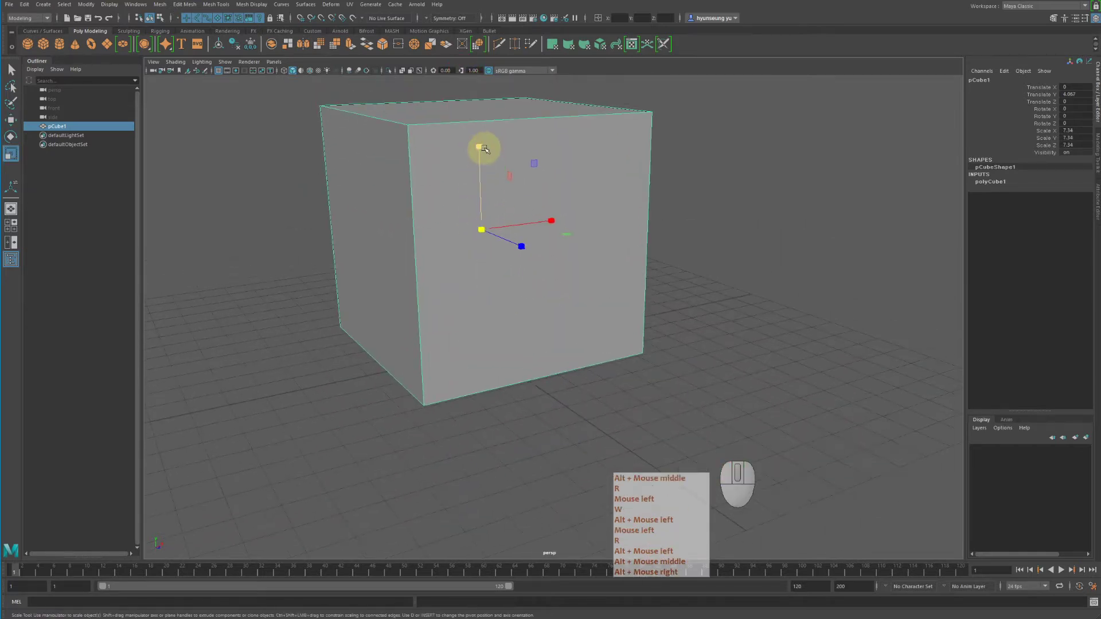
pyautogui.moveTo(483, 150); pyautogui.dragTo(483, 228)
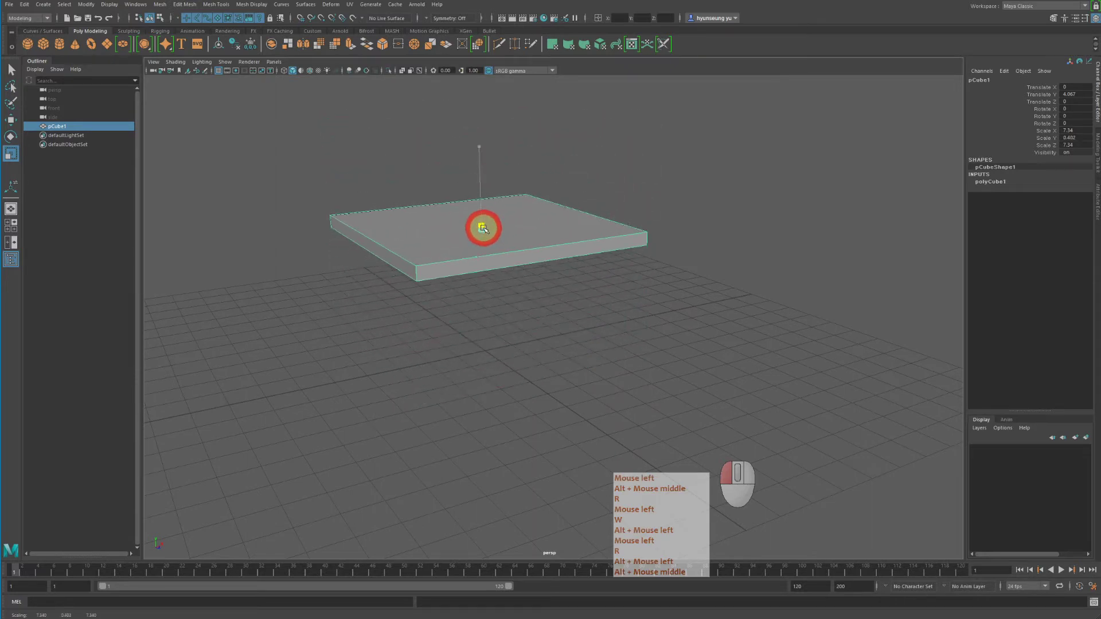
pyautogui.press('w')
pyautogui.moveTo(474, 143); pyautogui.dragTo(510, 175)
pyautogui.press('r')
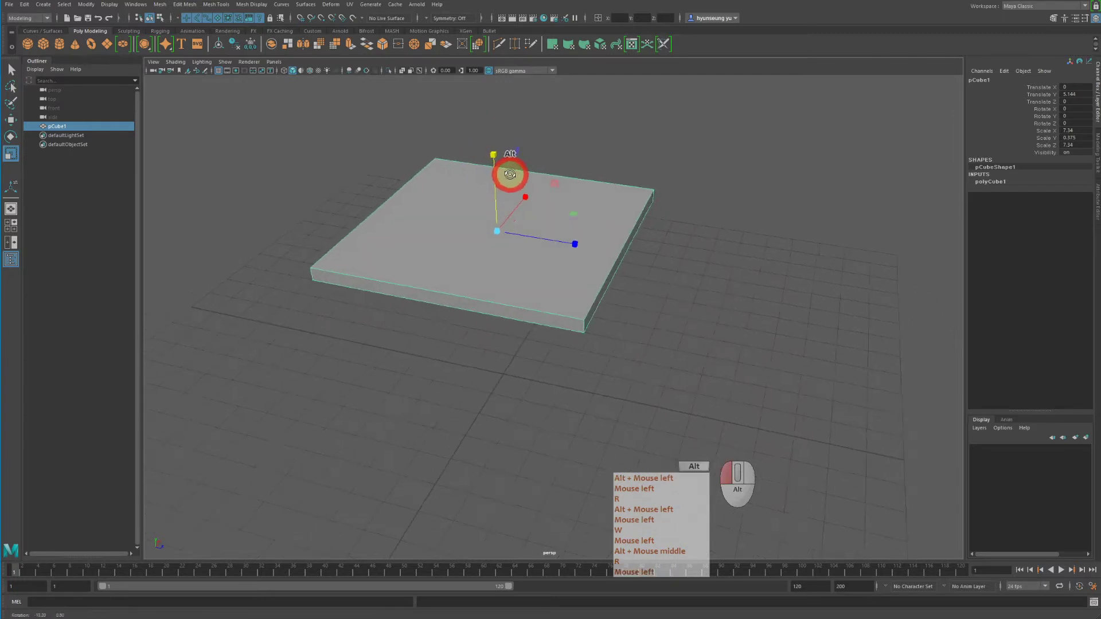
# Examine the flattened slab from above and from several sides
pyautogui.keyDown('alt'); pyautogui.moveTo(510, 174); pyautogui.dragTo(560, 184, button='right'); pyautogui.keyUp('alt')
pyautogui.keyDown('alt'); pyautogui.moveTo(560, 184); pyautogui.dragTo(602, 233); pyautogui.keyUp('alt')
pyautogui.keyDown('alt'); pyautogui.moveTo(388, 191); pyautogui.dragTo(401, 265); pyautogui.keyUp('alt')
pyautogui.keyDown('alt'); pyautogui.moveTo(514, 280); pyautogui.dragTo(550, 265, button='middle'); pyautogui.keyUp('alt')
pyautogui.keyDown('alt'); pyautogui.moveTo(550, 265); pyautogui.dragTo(584, 269); pyautogui.keyUp('alt')
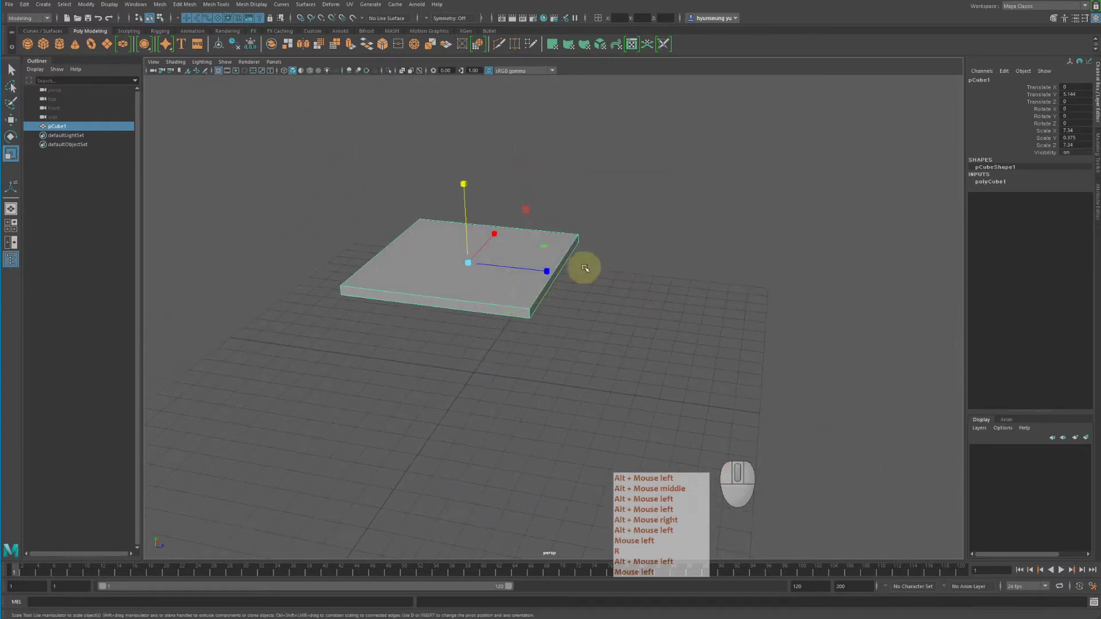
pyautogui.keyDown('alt'); pyautogui.moveTo(650, 272); pyautogui.dragTo(617, 201, button='middle'); pyautogui.keyUp('alt')
pyautogui.keyDown('alt'); pyautogui.moveTo(617, 201); pyautogui.dragTo(524, 327); pyautogui.keyUp('alt')
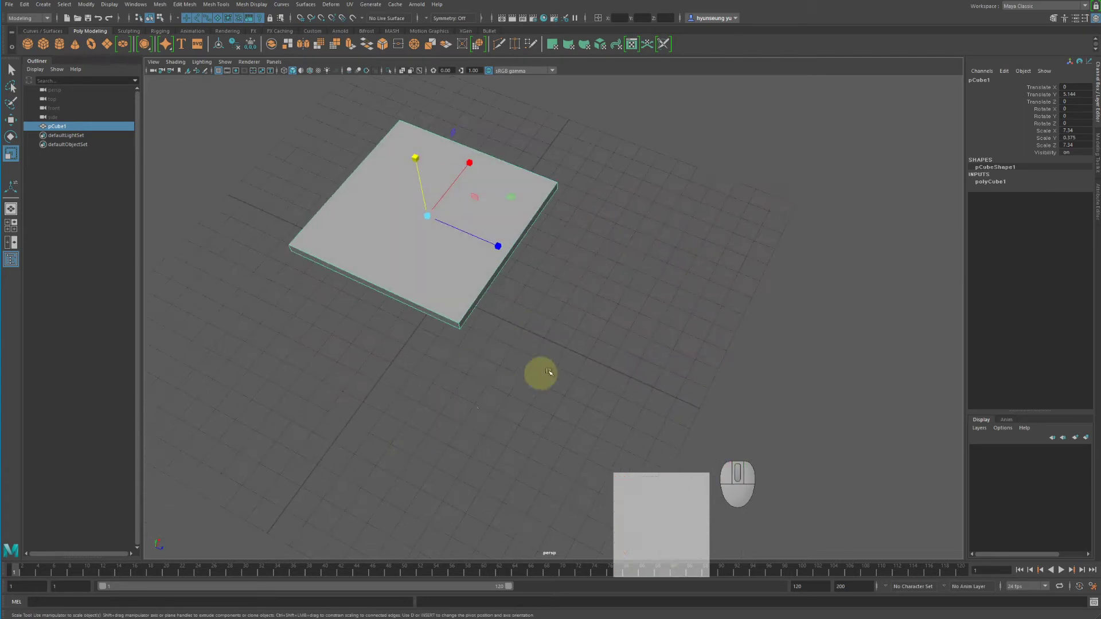
pyautogui.keyDown('alt'); pyautogui.moveTo(541, 386); pyautogui.dragTo(515, 305); pyautogui.keyUp('alt')
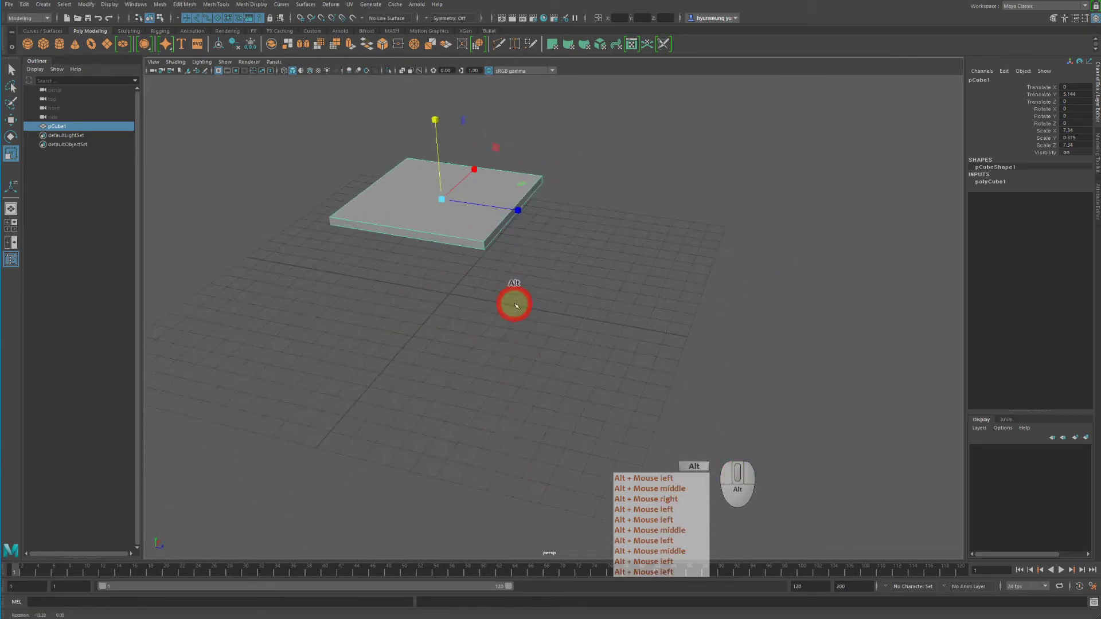
pyautogui.keyDown('alt'); pyautogui.moveTo(528, 293); pyautogui.dragTo(513, 313, button='middle'); pyautogui.keyUp('alt')
pyautogui.keyDown('alt'); pyautogui.moveTo(513, 312); pyautogui.dragTo(489, 323); pyautogui.keyUp('alt')
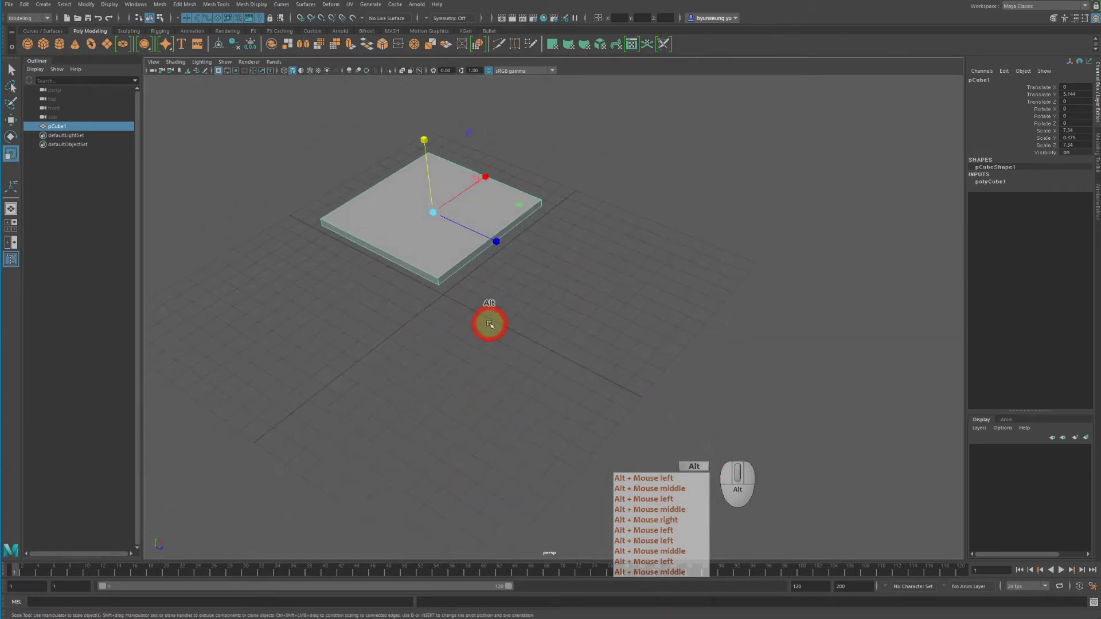
# Extrude one narrow side face of the slab outward with a local Z translation of about 2.447
pyautogui.rightClick(486, 205)
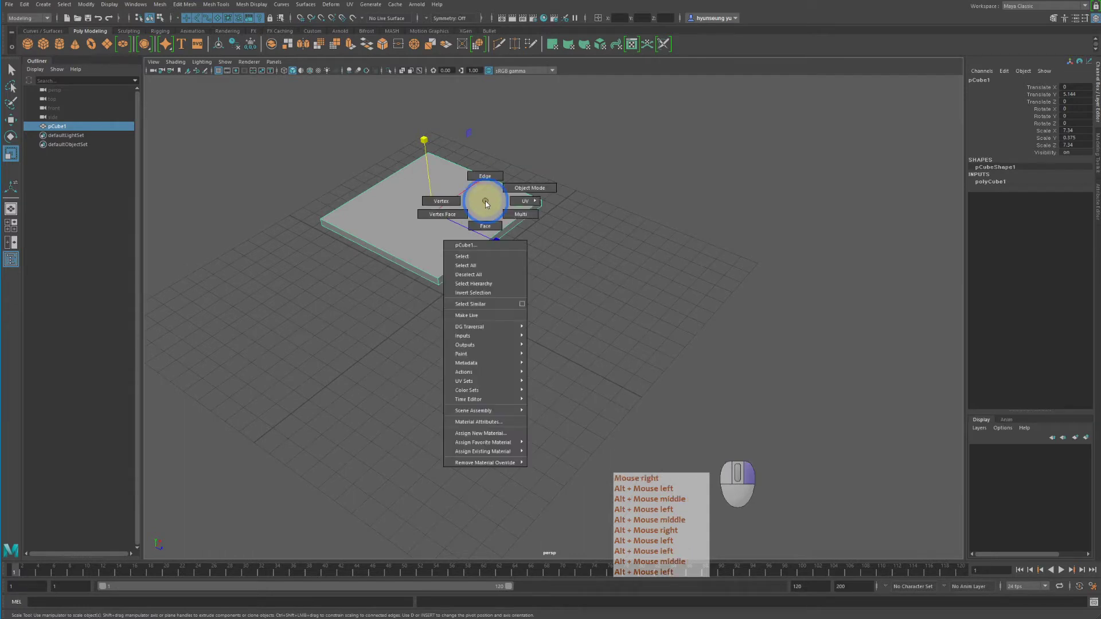
pyautogui.moveTo(486, 205); pyautogui.dragTo(475, 264, button='right')
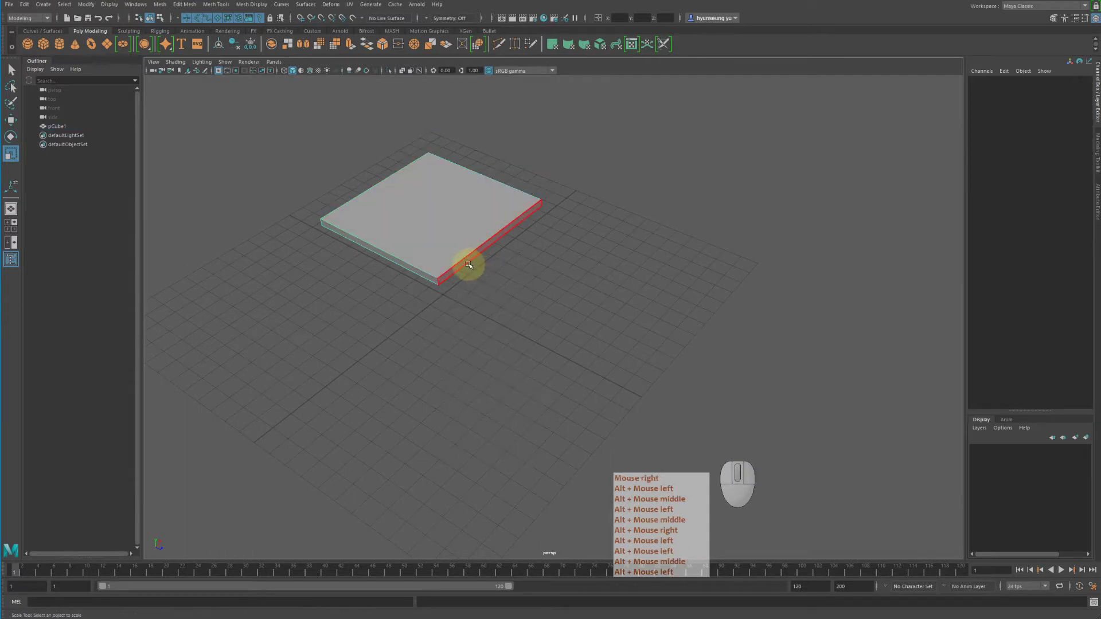
pyautogui.click(469, 264)
pyautogui.click(217, 5)
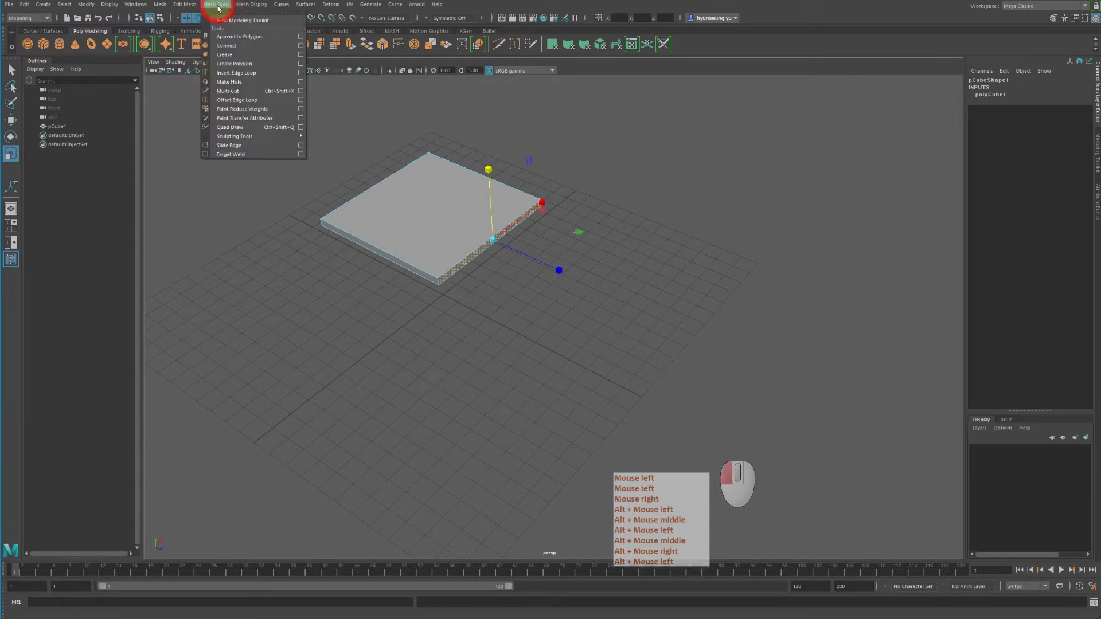
pyautogui.moveTo(184, 5)
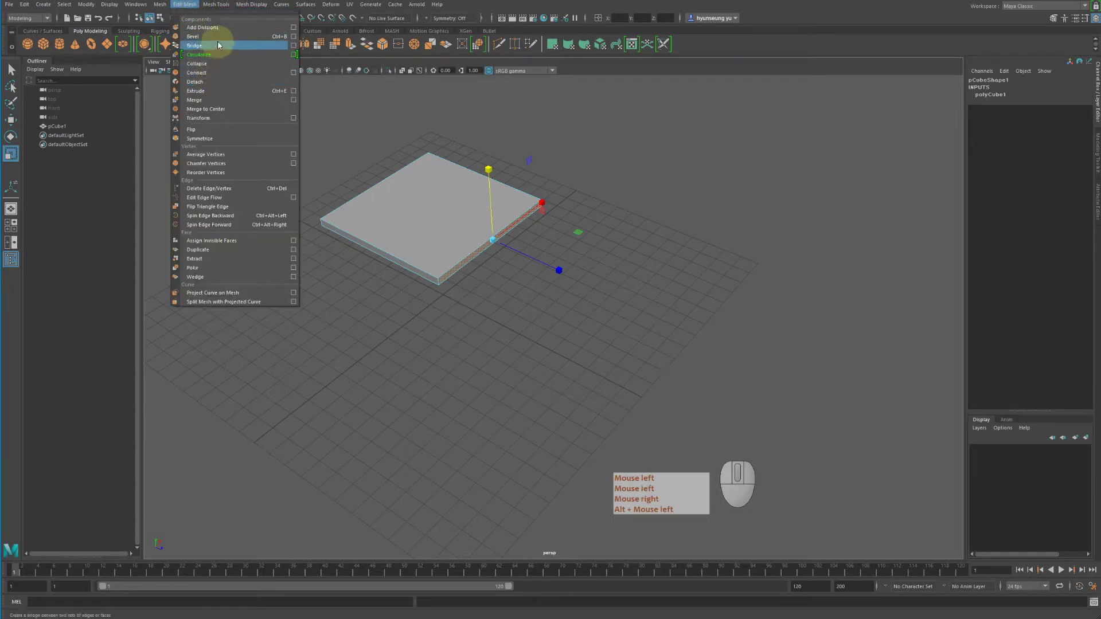
pyautogui.click(223, 90)
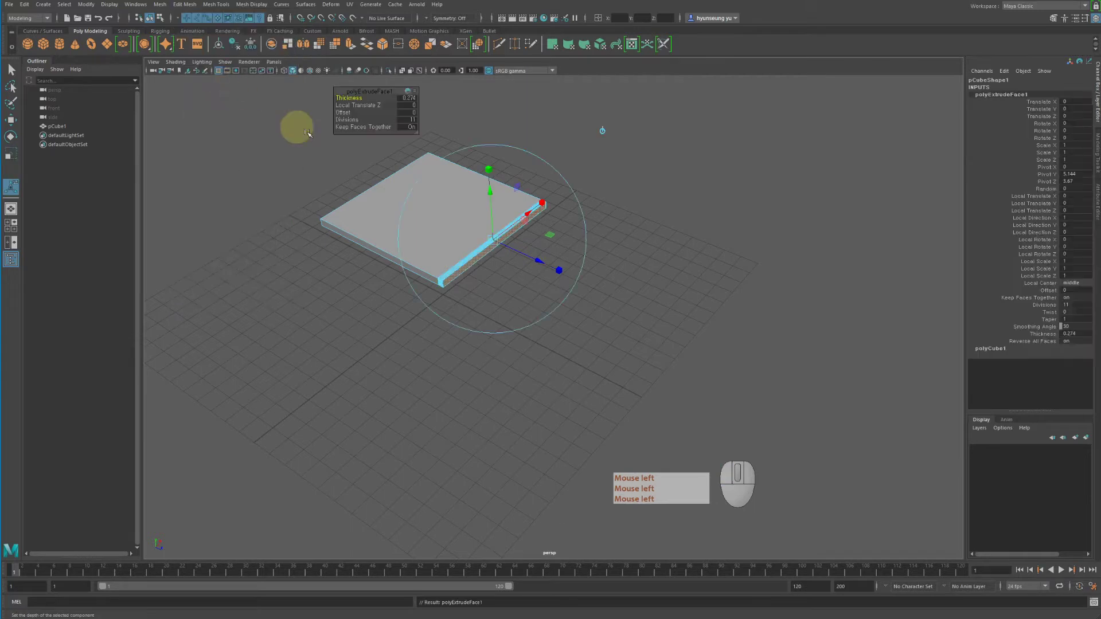
pyautogui.keyDown('alt'); pyautogui.moveTo(535, 258); pyautogui.dragTo(504, 253); pyautogui.keyUp('alt')
pyautogui.keyDown('alt'); pyautogui.moveTo(504, 253); pyautogui.dragTo(535, 234, button='right'); pyautogui.keyUp('alt')
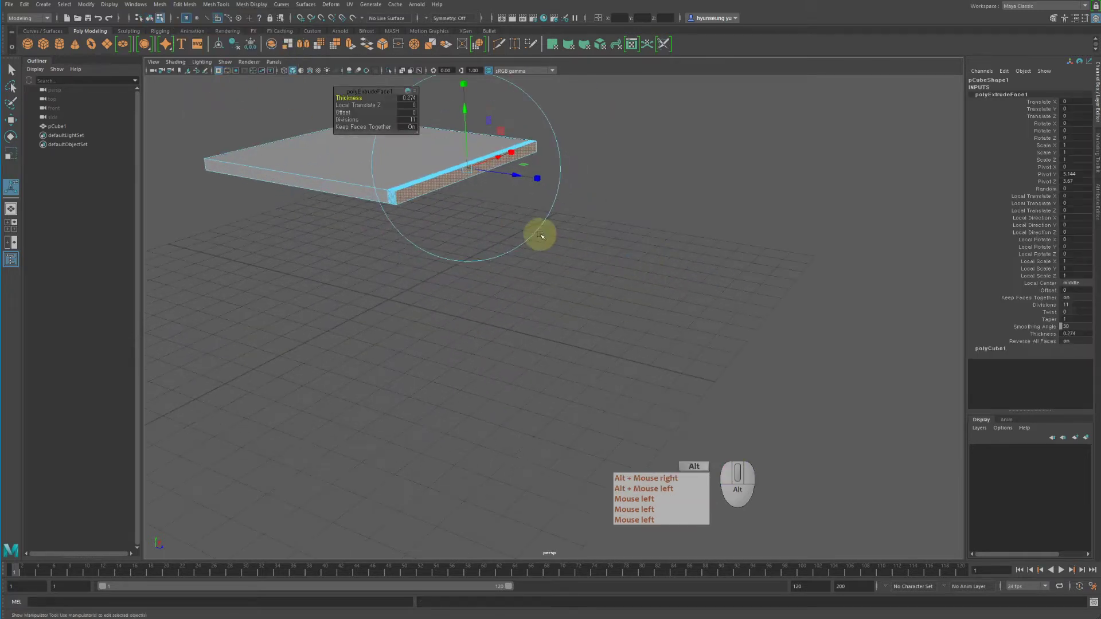
pyautogui.keyDown('alt'); pyautogui.moveTo(535, 233); pyautogui.dragTo(619, 207); pyautogui.keyUp('alt')
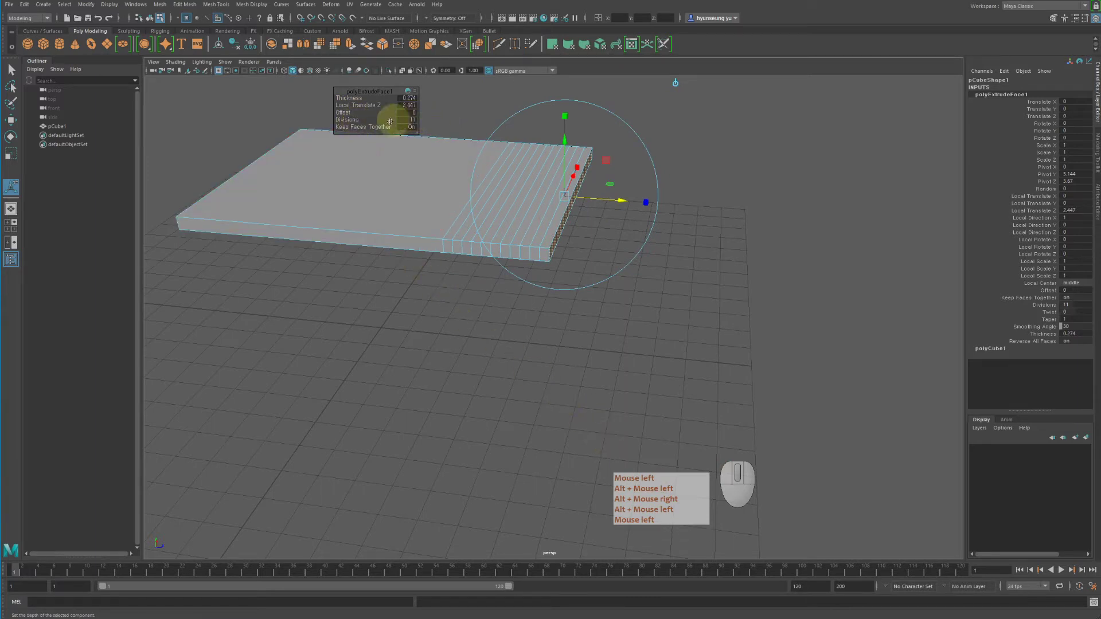
# Reduce the side extrusion to a single division and return the slab to object mode
pyautogui.moveTo(361, 122); pyautogui.dragTo(183, 115)
pyautogui.keyDown('alt'); pyautogui.moveTo(807, 280); pyautogui.dragTo(798, 300); pyautogui.keyUp('alt')
pyautogui.keyDown('alt'); pyautogui.moveTo(737, 292); pyautogui.dragTo(803, 253, button='middle'); pyautogui.keyUp('alt')
pyautogui.click(887, 300)
pyautogui.moveTo(688, 313)
pyautogui.keyDown('alt'); pyautogui.mouseDown()
pyautogui.moveTo(651, 275)
pyautogui.moveTo(674, 299)
pyautogui.mouseUp(); pyautogui.keyUp('alt')
pyautogui.moveTo(535, 198); pyautogui.dragTo(576, 192, button='right')
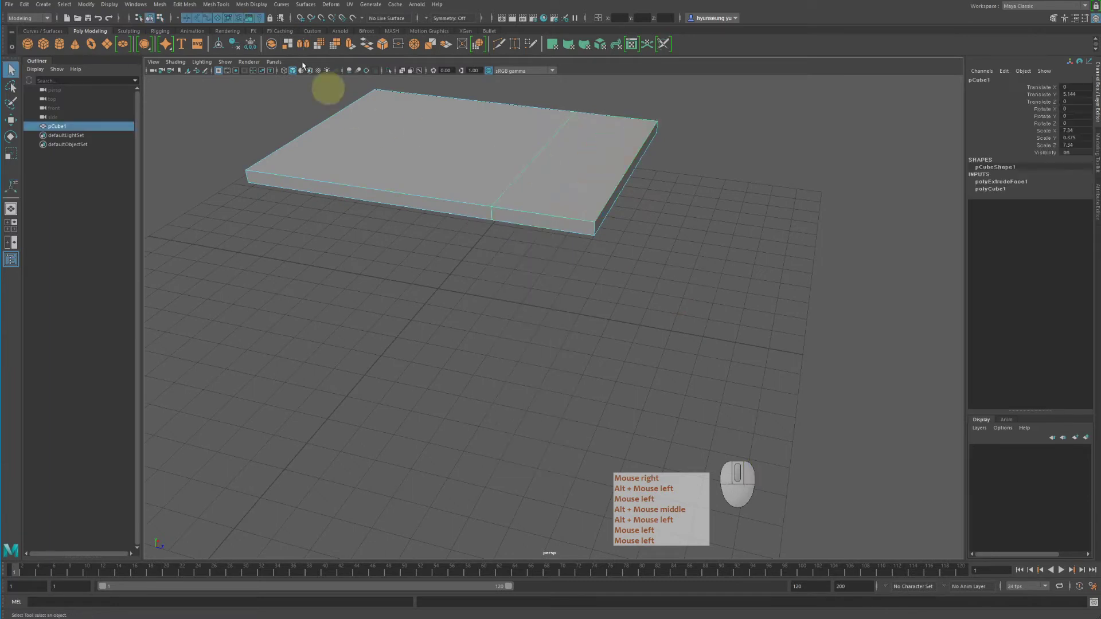
# Reset the Extrude Face options to their defaults and close them without extruding
pyautogui.click(166, 5)
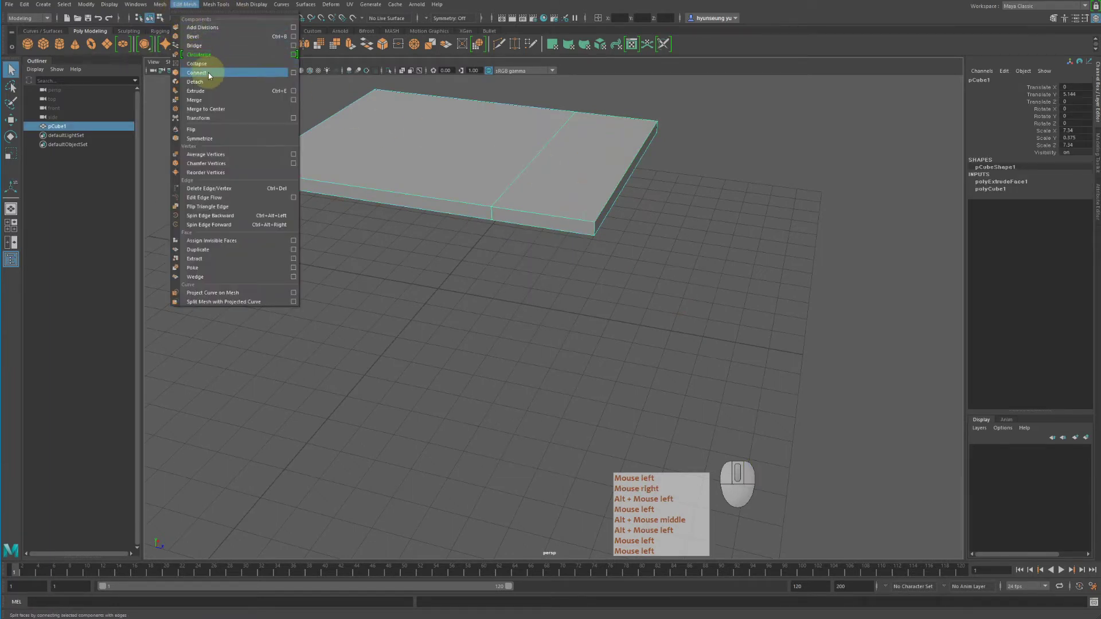
pyautogui.click(294, 90)
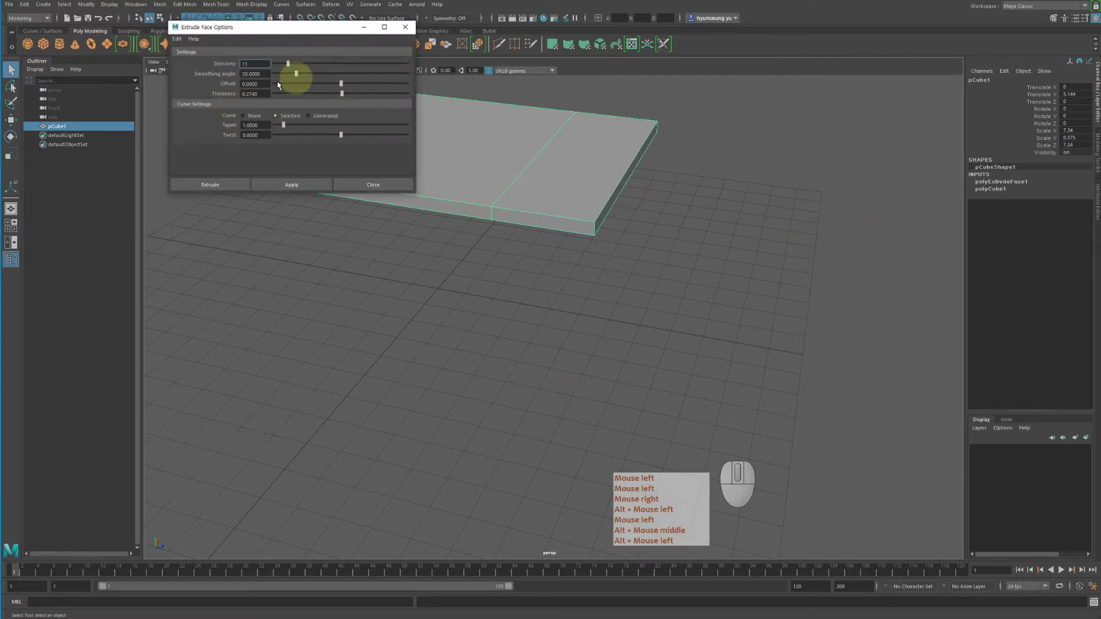
pyautogui.click(177, 39)
pyautogui.click(187, 50)
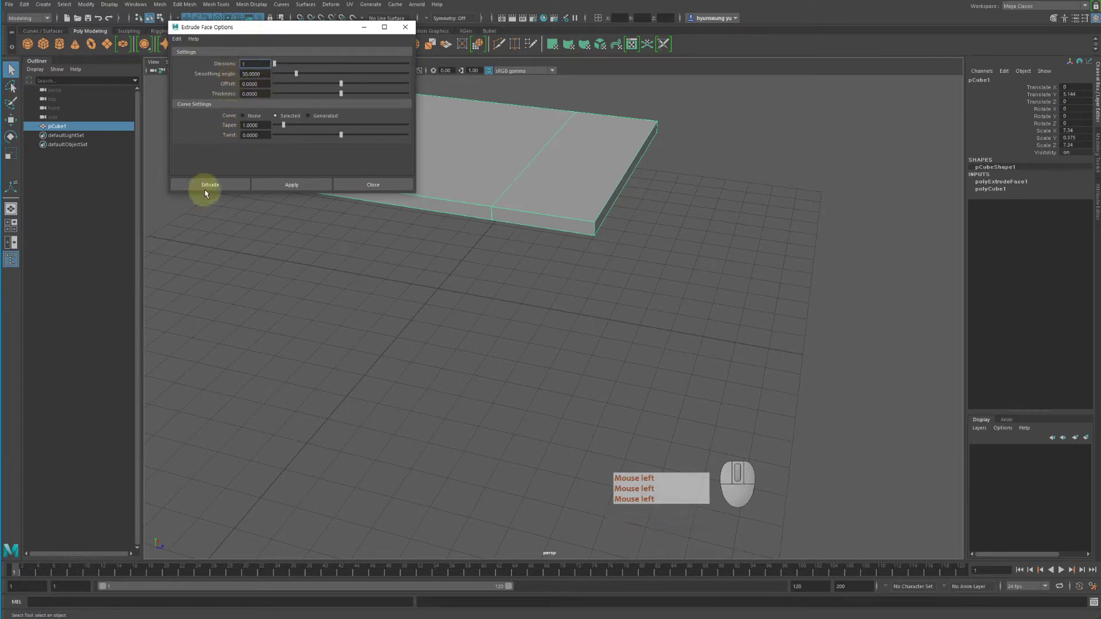
pyautogui.click(372, 186)
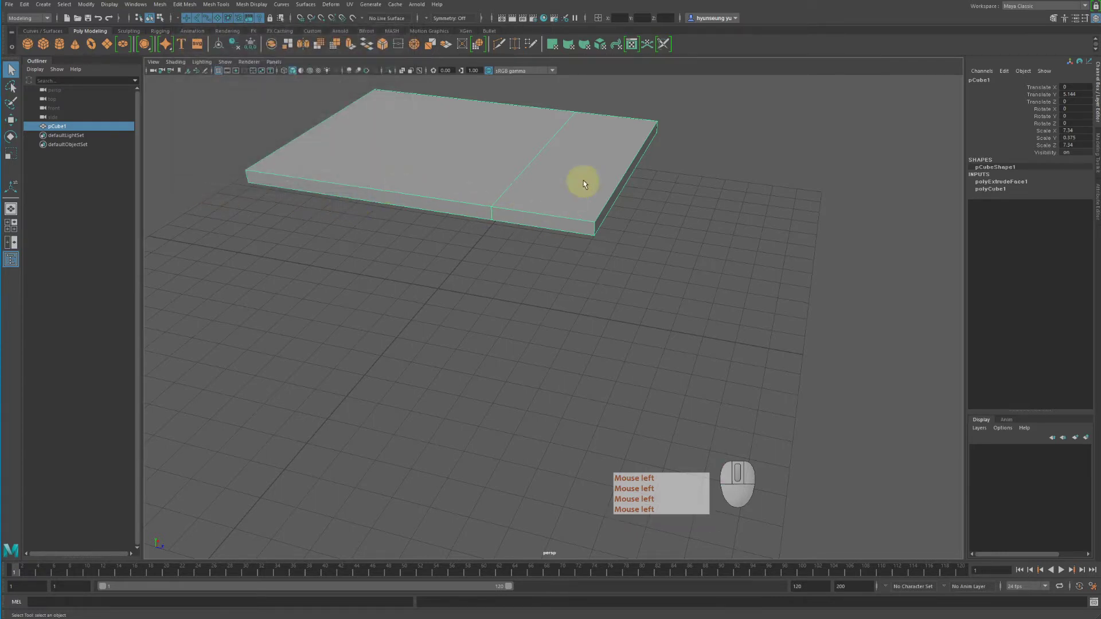
# Extrude the front end face of the slab's added strip outward with a local Z translation of about 2.595, and return to object mode
pyautogui.moveTo(583, 181); pyautogui.dragTo(583, 205, button='right')
pyautogui.click(552, 222)
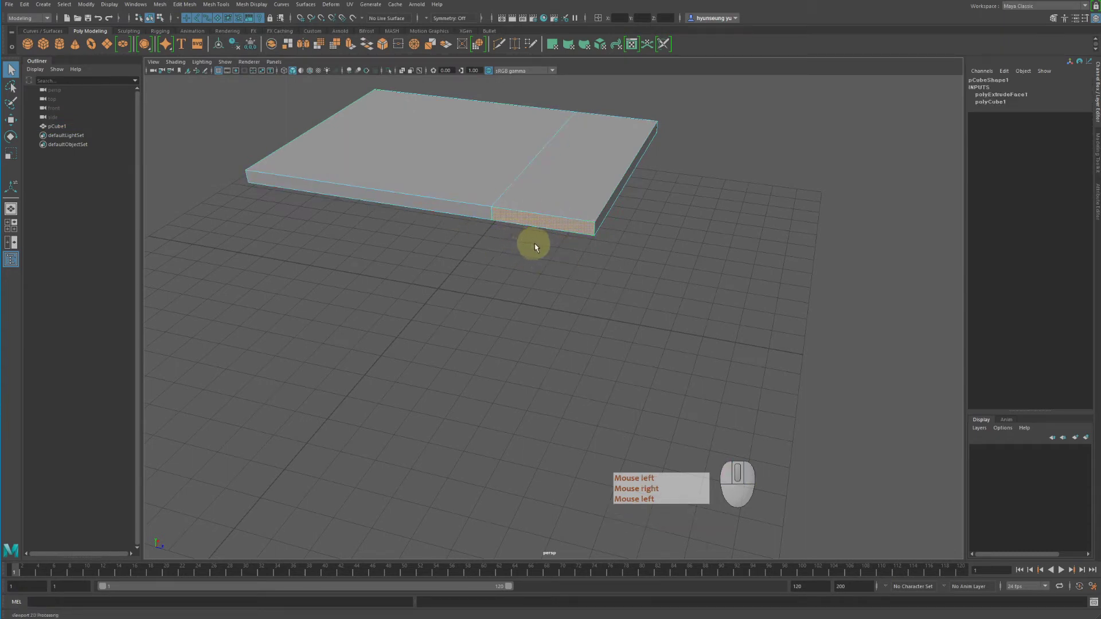
pyautogui.click(25, 5)
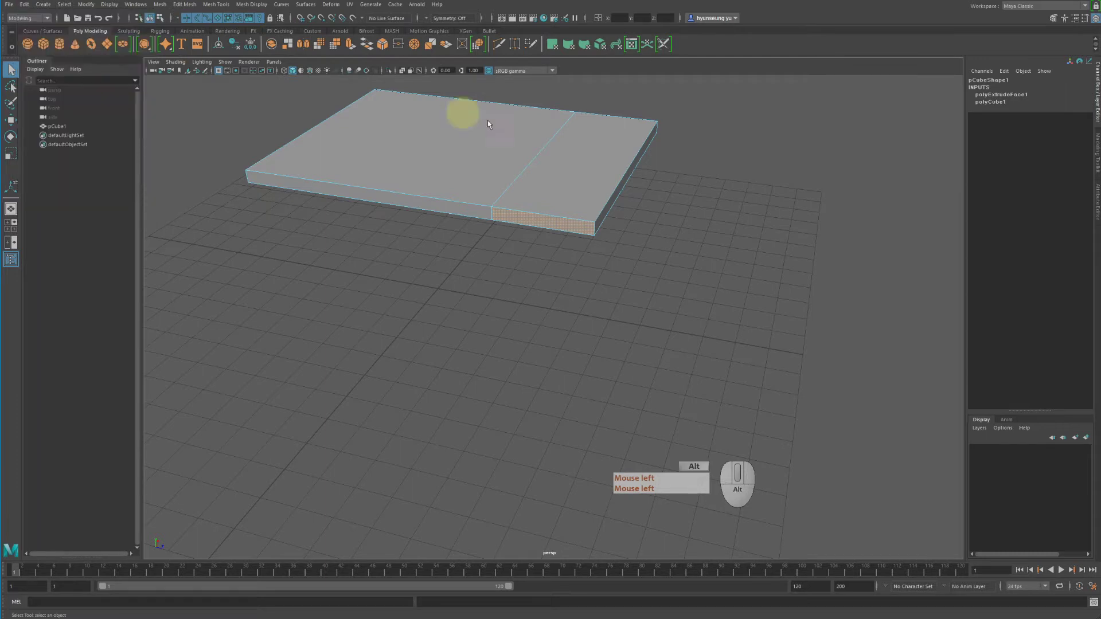
pyautogui.keyDown('alt'); pyautogui.moveTo(516, 126); pyautogui.dragTo(486, 126); pyautogui.keyUp('alt')
pyautogui.press('g')
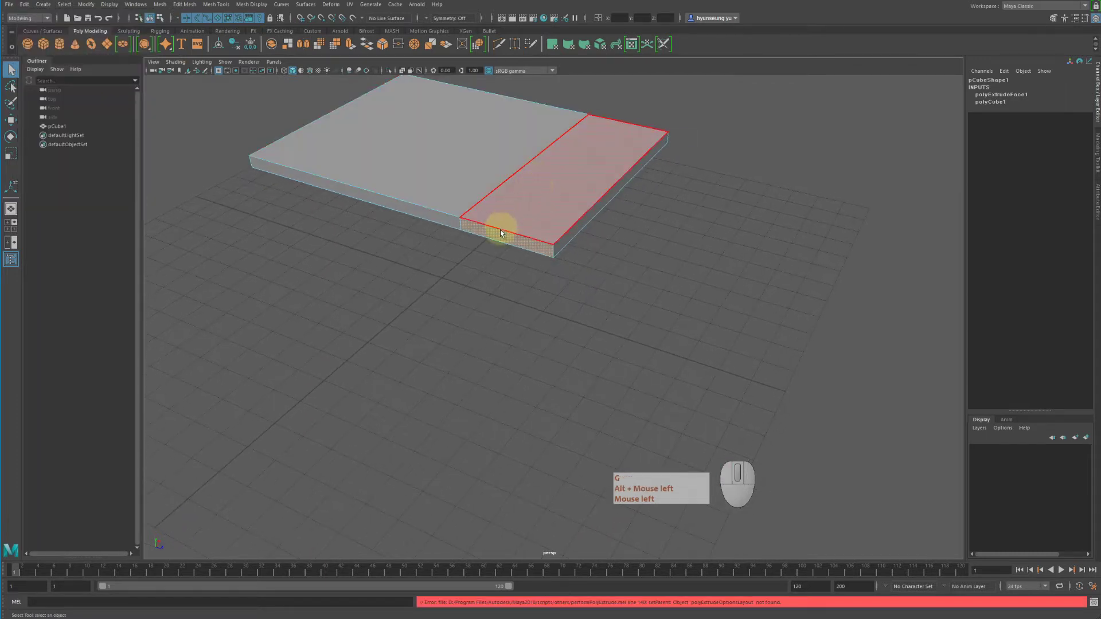
pyautogui.keyDown('alt'); pyautogui.moveTo(501, 233); pyautogui.dragTo(505, 232); pyautogui.keyUp('alt')
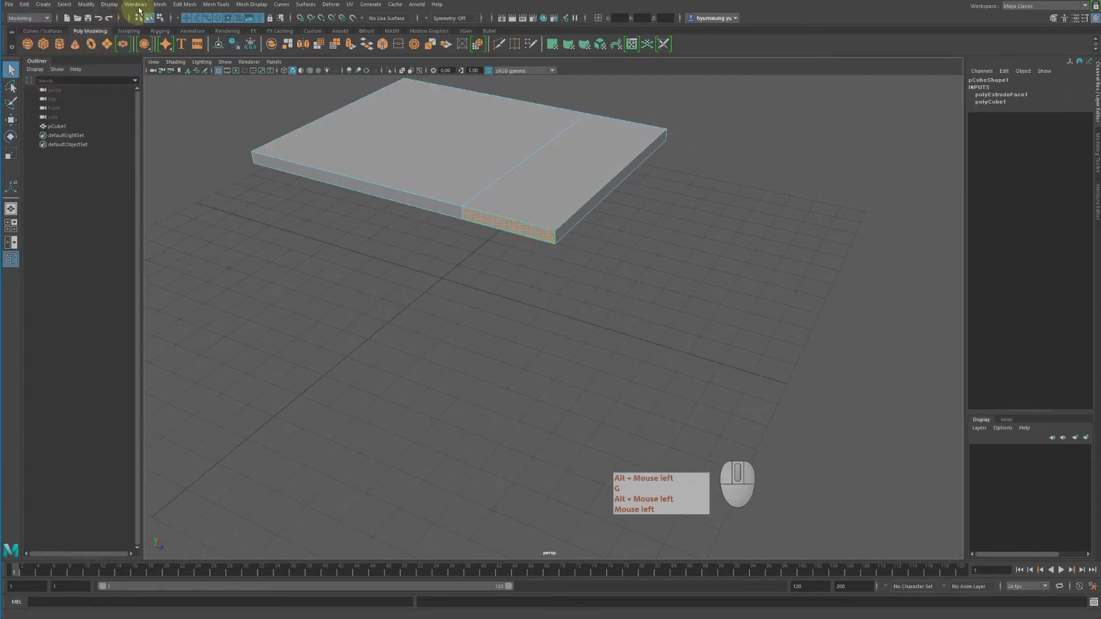
pyautogui.hotkey('ctrl', 'e')
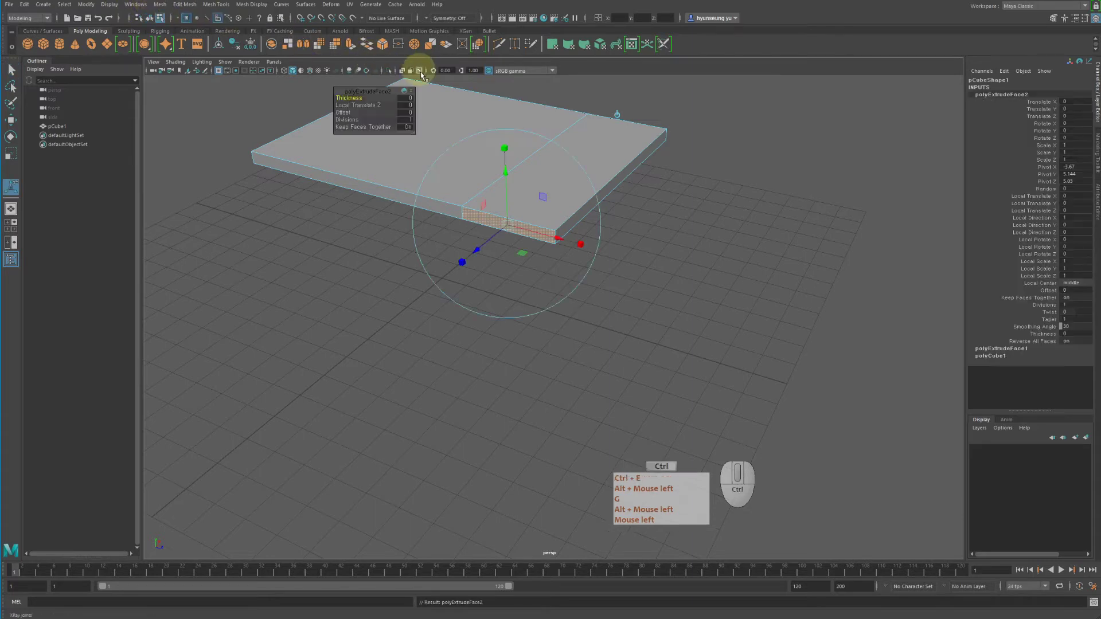
pyautogui.moveTo(436, 286); pyautogui.dragTo(420, 297)
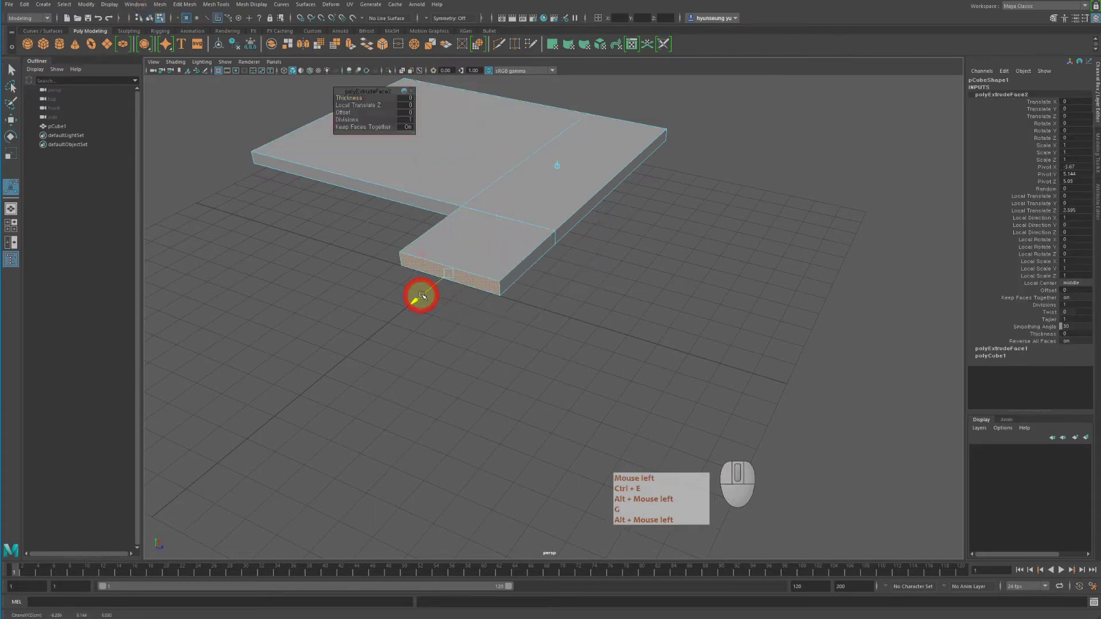
pyautogui.keyDown('alt'); pyautogui.moveTo(494, 250); pyautogui.dragTo(531, 240); pyautogui.keyUp('alt')
pyautogui.moveTo(573, 152); pyautogui.dragTo(617, 140, button='right')
pyautogui.click(722, 139)
# Examine the L-shaped slab and its inner corner from above and from several sides
pyautogui.keyDown('alt'); pyautogui.moveTo(510, 258); pyautogui.dragTo(566, 223, button='middle'); pyautogui.keyUp('alt')
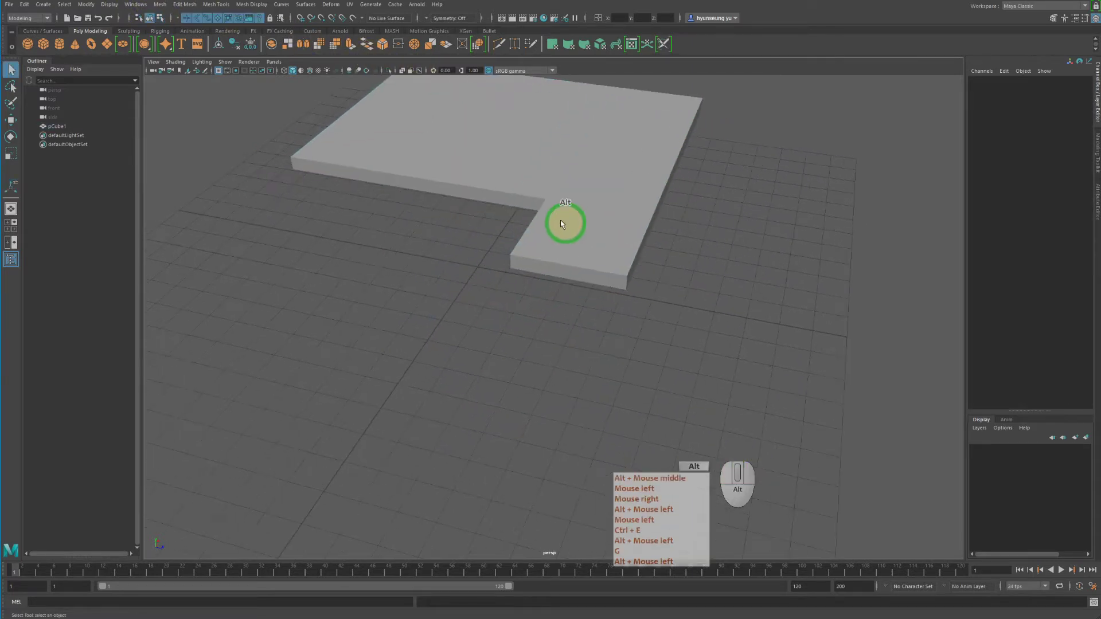
pyautogui.keyDown('alt'); pyautogui.moveTo(552, 218); pyautogui.dragTo(569, 196); pyautogui.keyUp('alt')
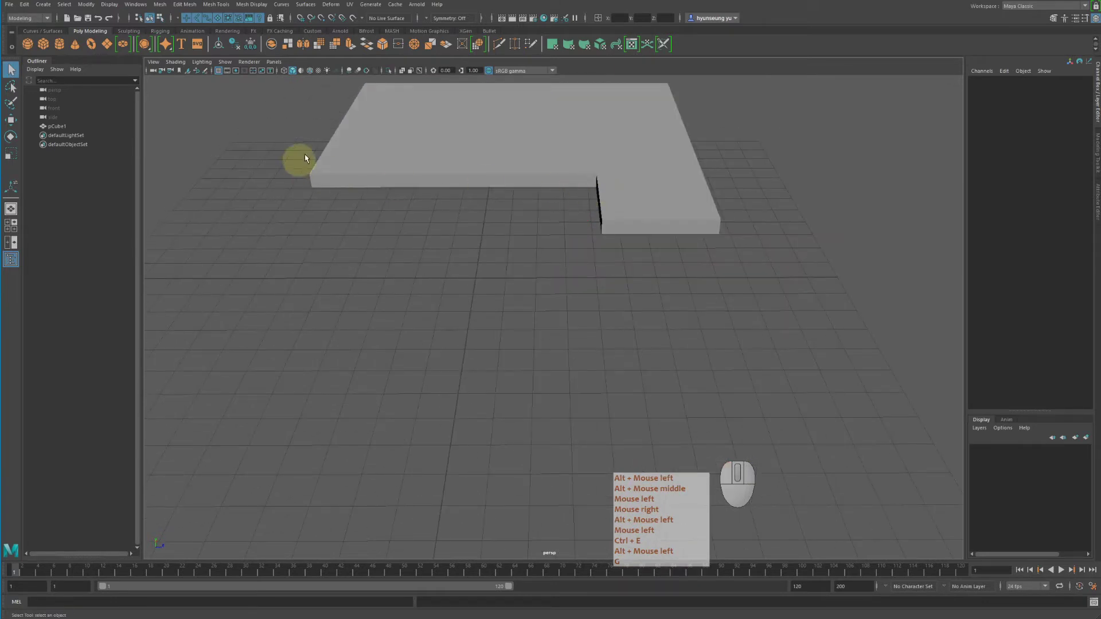
pyautogui.keyDown('alt'); pyautogui.moveTo(646, 179); pyautogui.dragTo(610, 238); pyautogui.keyUp('alt')
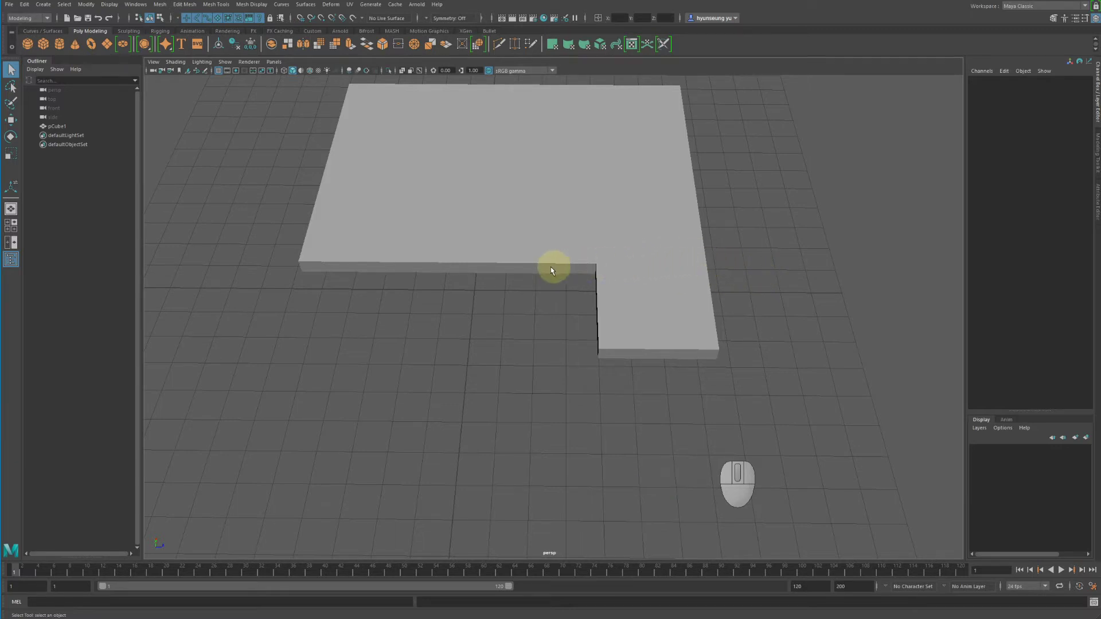
pyautogui.keyDown('alt'); pyautogui.moveTo(549, 272); pyautogui.dragTo(547, 253); pyautogui.keyUp('alt')
pyautogui.keyDown('alt'); pyautogui.moveTo(548, 253); pyautogui.dragTo(654, 244, button='right'); pyautogui.keyUp('alt')
pyautogui.keyDown('alt'); pyautogui.moveTo(653, 243); pyautogui.dragTo(677, 351, button='middle'); pyautogui.keyUp('alt')
pyautogui.keyDown('alt'); pyautogui.moveTo(657, 350); pyautogui.dragTo(771, 320); pyautogui.keyUp('alt')
pyautogui.keyDown('alt'); pyautogui.moveTo(771, 319); pyautogui.dragTo(869, 316, button='right'); pyautogui.keyUp('alt')
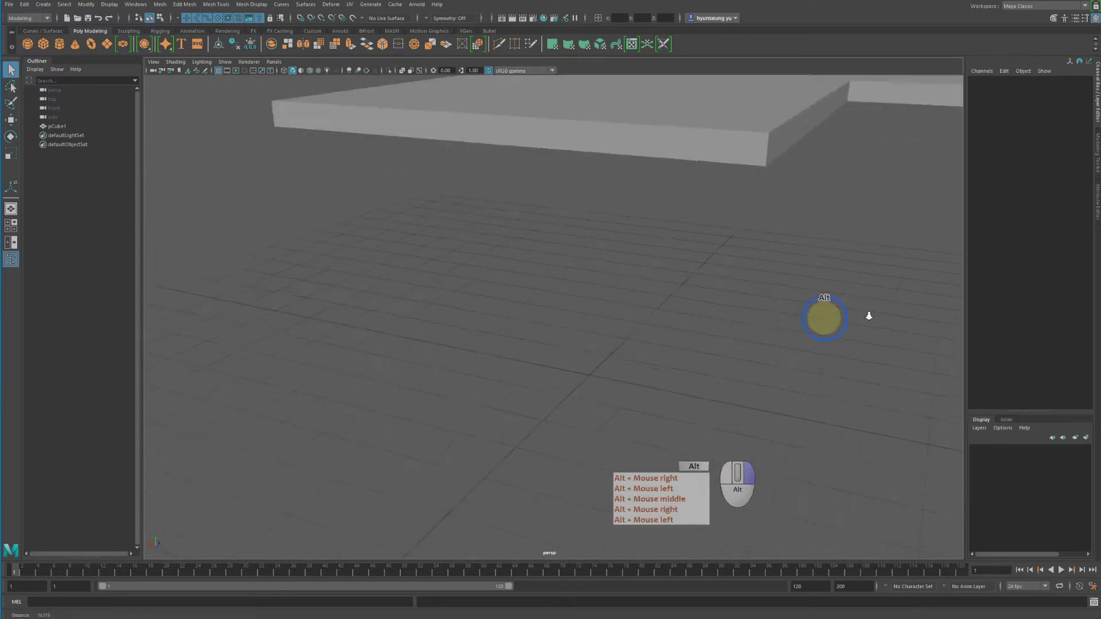
pyautogui.keyDown('alt'); pyautogui.moveTo(868, 316); pyautogui.dragTo(720, 385, button='middle'); pyautogui.keyUp('alt')
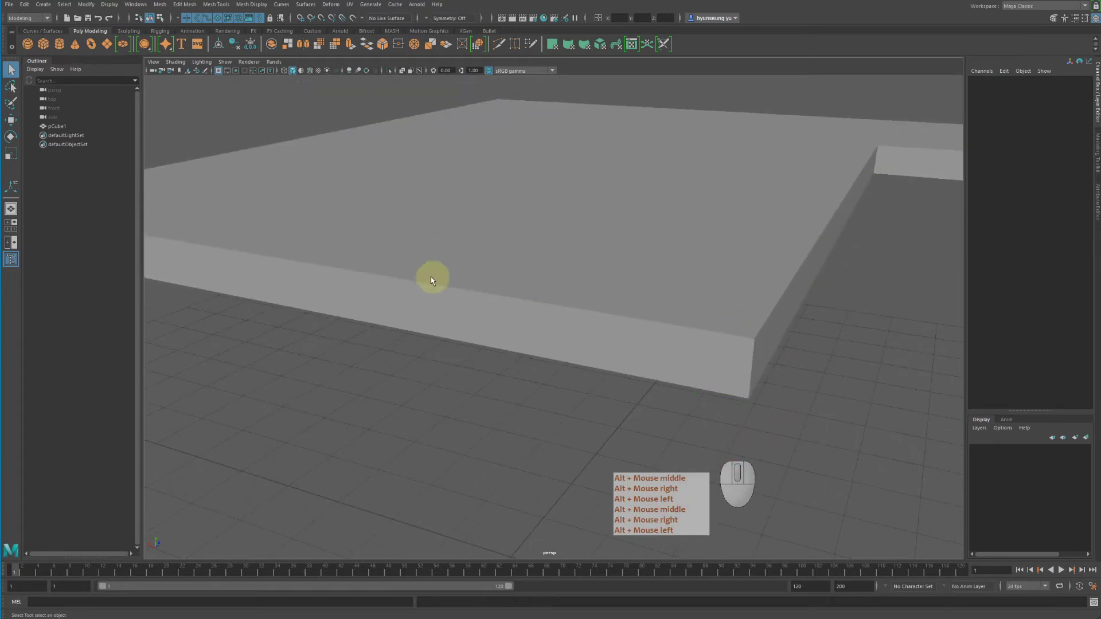
pyautogui.keyDown('alt'); pyautogui.moveTo(431, 280); pyautogui.dragTo(614, 312); pyautogui.keyUp('alt')
pyautogui.keyDown('alt'); pyautogui.moveTo(614, 311); pyautogui.dragTo(663, 295, button='right'); pyautogui.keyUp('alt')
pyautogui.keyDown('alt'); pyautogui.moveTo(752, 373); pyautogui.dragTo(701, 377); pyautogui.keyUp('alt')
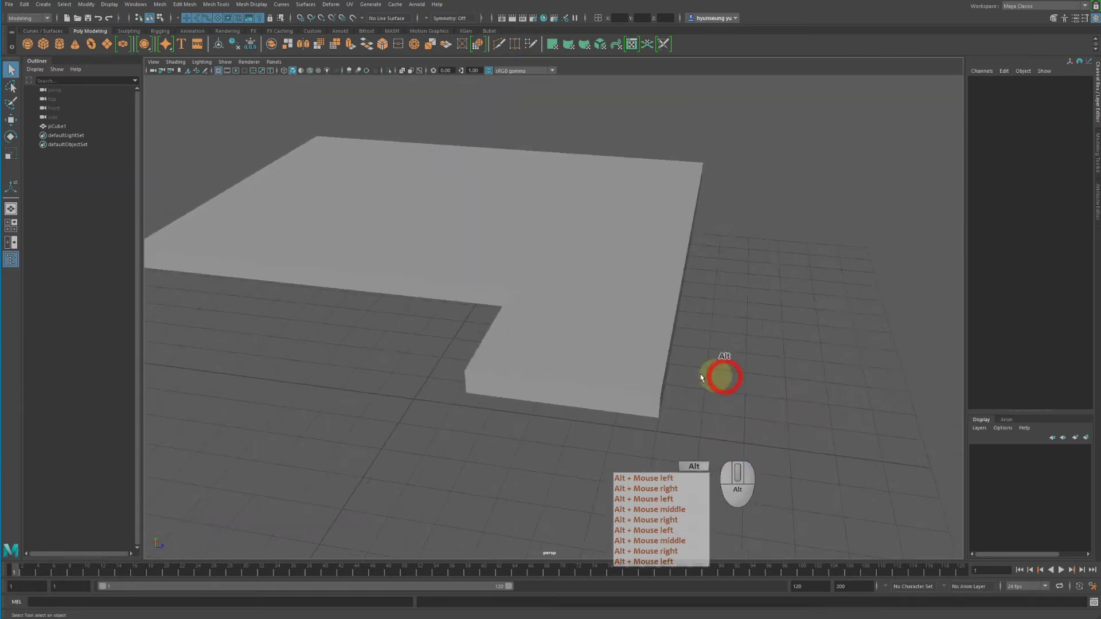
pyautogui.keyDown('alt'); pyautogui.moveTo(697, 314); pyautogui.dragTo(685, 310); pyautogui.keyUp('alt')
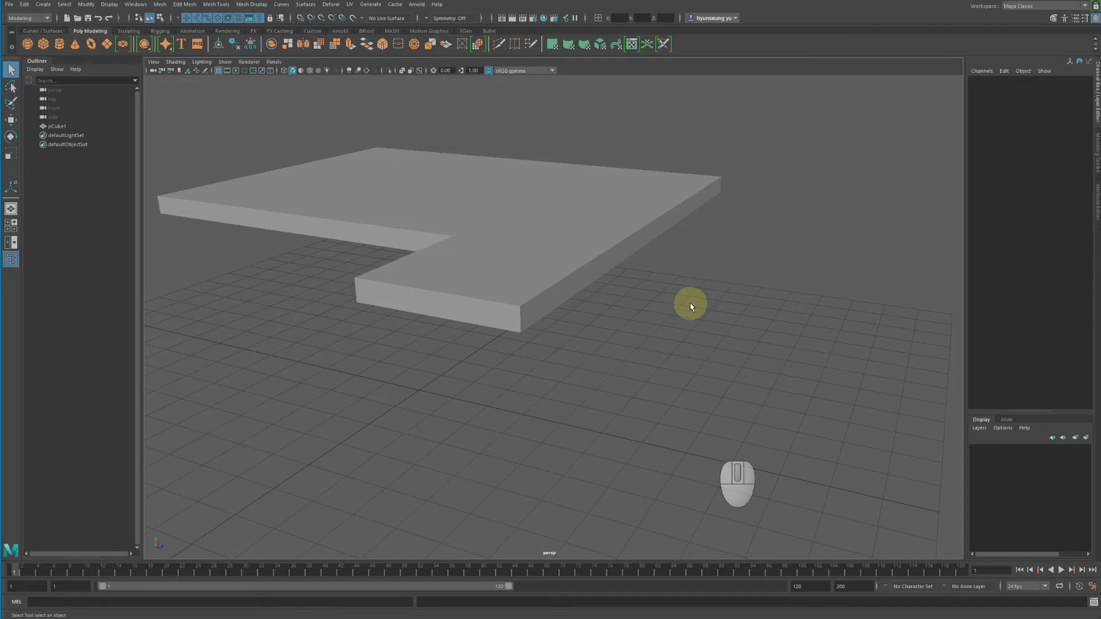
pyautogui.moveTo(573, 317)
pyautogui.keyDown('alt'); pyautogui.mouseDown()
pyautogui.moveTo(714, 314)
pyautogui.moveTo(582, 309)
pyautogui.mouseUp(); pyautogui.keyUp('alt')
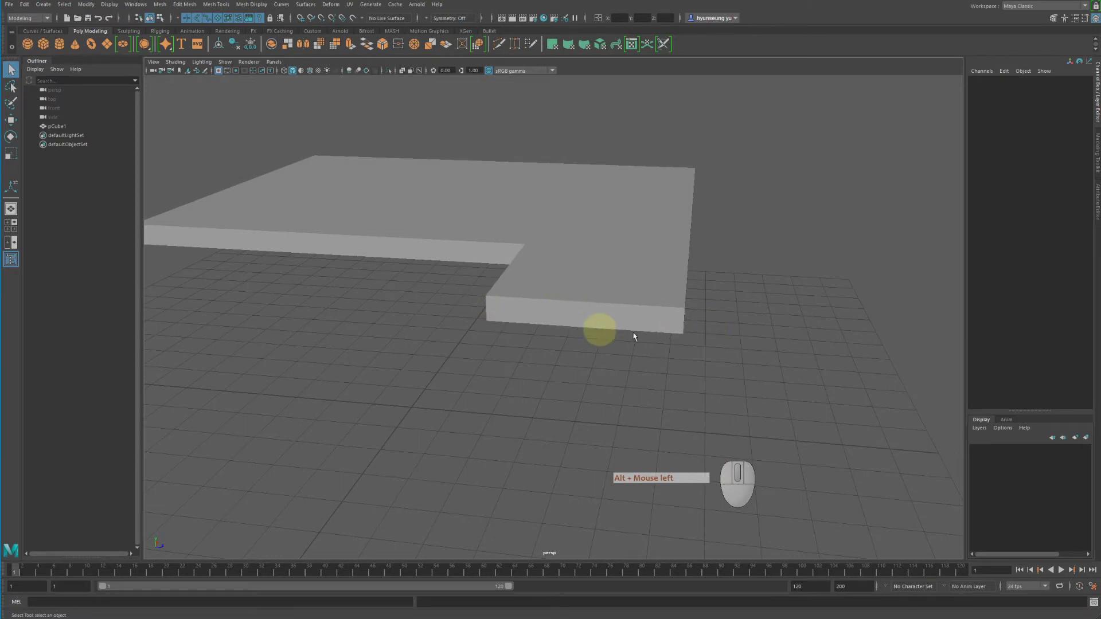
pyautogui.keyDown('alt'); pyautogui.moveTo(653, 329); pyautogui.dragTo(628, 339); pyautogui.keyUp('alt')
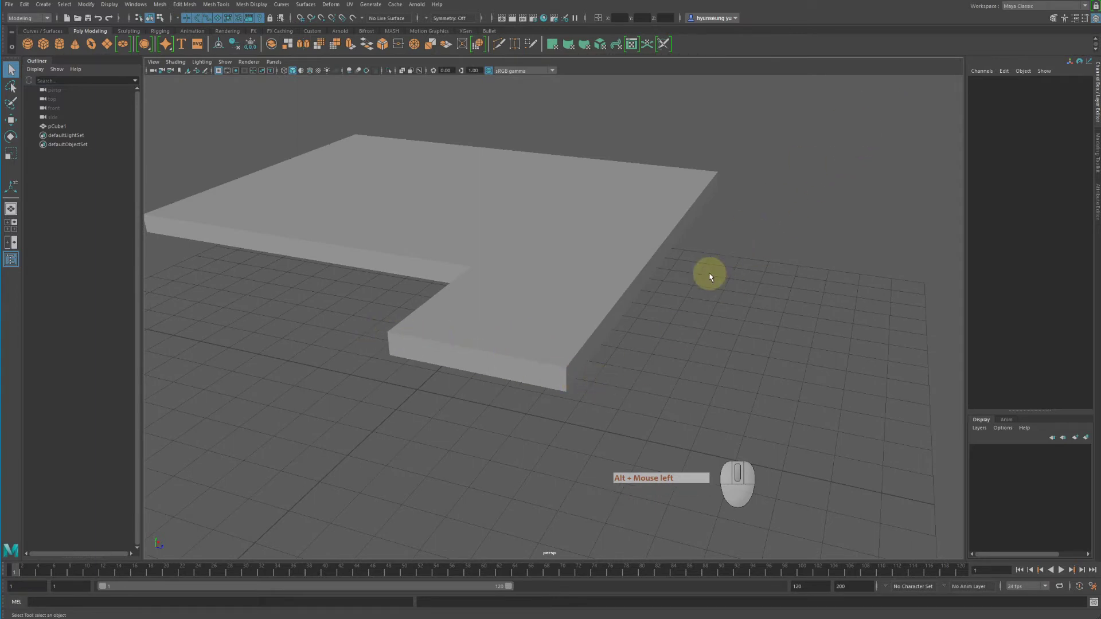
pyautogui.keyDown('alt'); pyautogui.moveTo(646, 337); pyautogui.dragTo(693, 362, button='right'); pyautogui.keyUp('alt')
pyautogui.keyDown('alt'); pyautogui.moveTo(693, 362); pyautogui.dragTo(787, 353, button='middle'); pyautogui.keyUp('alt')
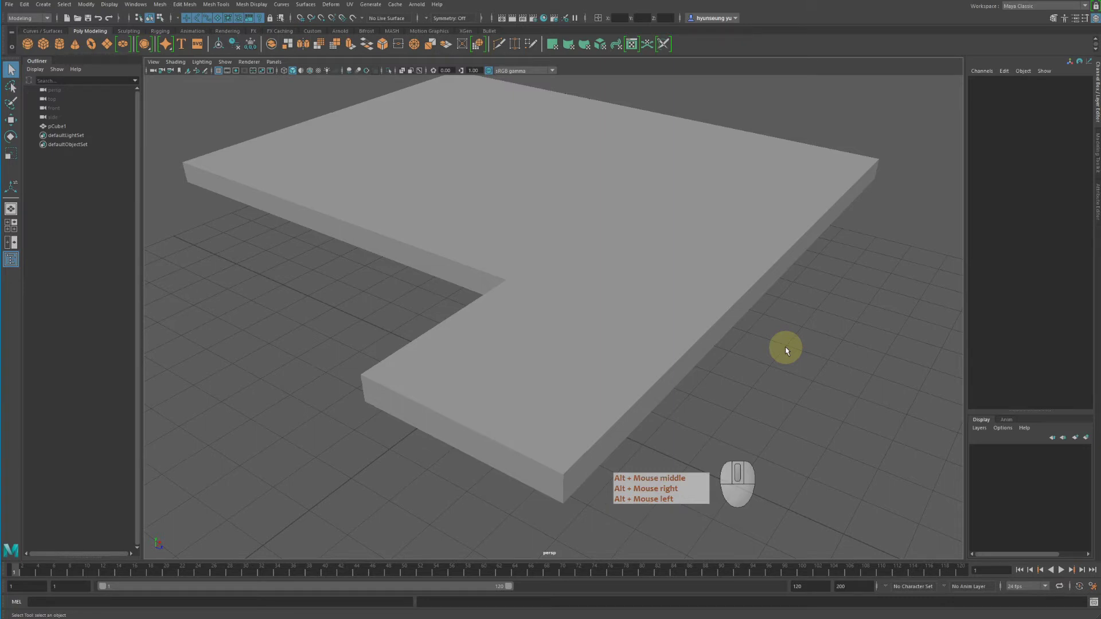
pyautogui.keyDown('alt'); pyautogui.moveTo(736, 329); pyautogui.dragTo(765, 299); pyautogui.keyUp('alt')
pyautogui.keyDown('alt'); pyautogui.moveTo(765, 299); pyautogui.dragTo(711, 303, button='right'); pyautogui.keyUp('alt')
pyautogui.keyDown('alt'); pyautogui.moveTo(699, 286); pyautogui.dragTo(732, 322); pyautogui.keyUp('alt')
# Bevel the whole L-shaped slab with 5 segments and a fraction of 0.3
pyautogui.click(611, 206)
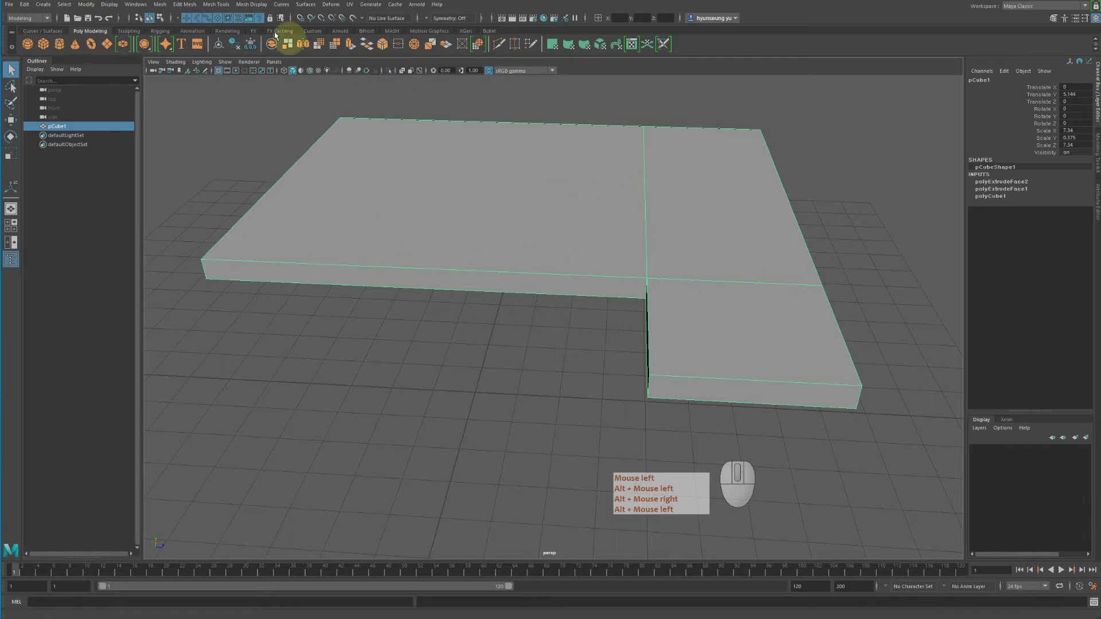
pyautogui.click(184, 5)
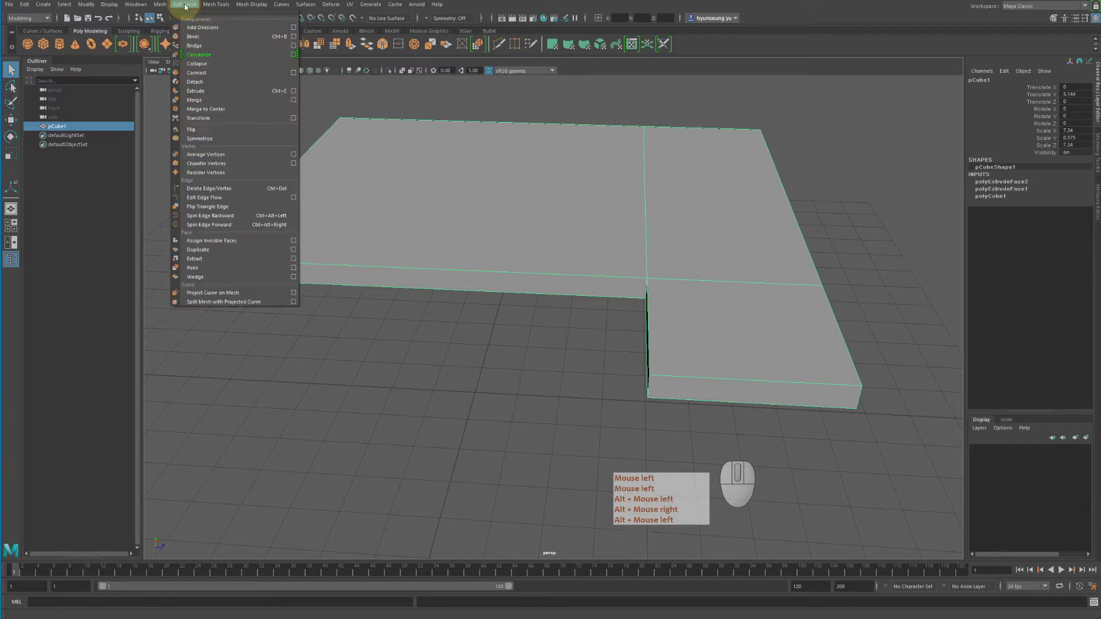
pyautogui.click(192, 37)
pyautogui.keyDown('alt'); pyautogui.moveTo(657, 245); pyautogui.dragTo(776, 276, button='middle'); pyautogui.keyUp('alt')
pyautogui.keyDown('alt'); pyautogui.moveTo(776, 275); pyautogui.dragTo(872, 246); pyautogui.keyUp('alt')
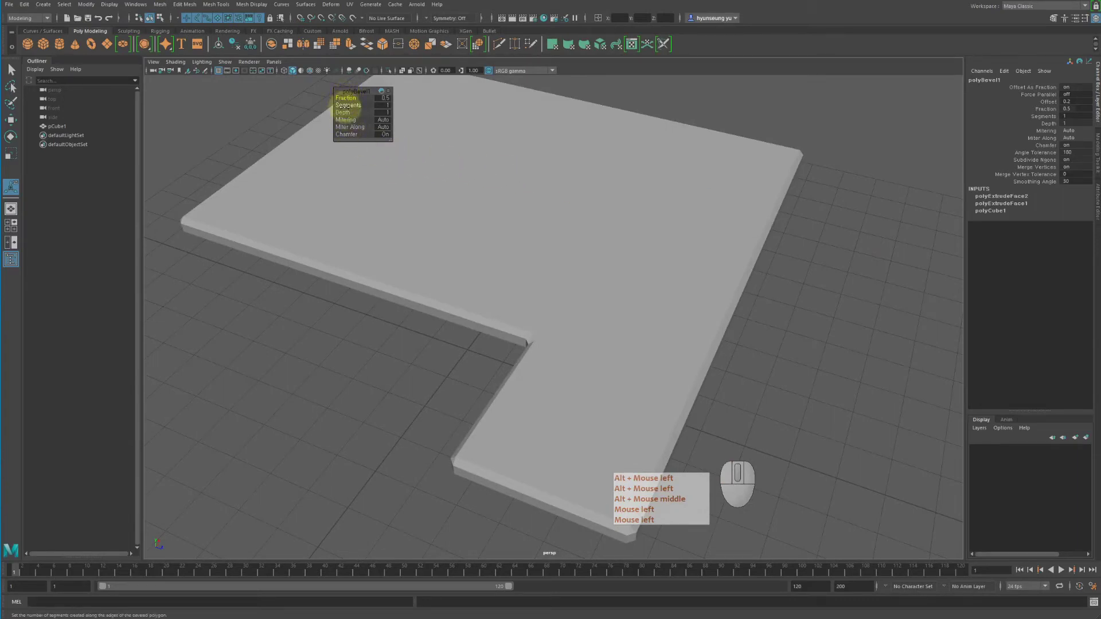
pyautogui.moveTo(348, 105)
pyautogui.mouseDown()
pyautogui.moveTo(360, 107)
pyautogui.moveTo(352, 102)
pyautogui.mouseUp()
# Inspect the rounded edges and corners of the fully beveled slab up close and from several sides
pyautogui.keyDown('alt'); pyautogui.moveTo(601, 227); pyautogui.dragTo(590, 196); pyautogui.keyUp('alt')
pyautogui.keyDown('alt'); pyautogui.moveTo(590, 197); pyautogui.dragTo(635, 207, button='right'); pyautogui.keyUp('alt')
pyautogui.keyDown('alt'); pyautogui.moveTo(637, 209); pyautogui.dragTo(668, 206); pyautogui.keyUp('alt')
pyautogui.keyDown('alt'); pyautogui.moveTo(669, 198); pyautogui.dragTo(668, 226); pyautogui.keyUp('alt')
pyautogui.keyDown('alt'); pyautogui.moveTo(659, 224); pyautogui.dragTo(547, 207, button='right'); pyautogui.keyUp('alt')
pyautogui.keyDown('alt'); pyautogui.moveTo(568, 218); pyautogui.dragTo(583, 238, button='middle'); pyautogui.keyUp('alt')
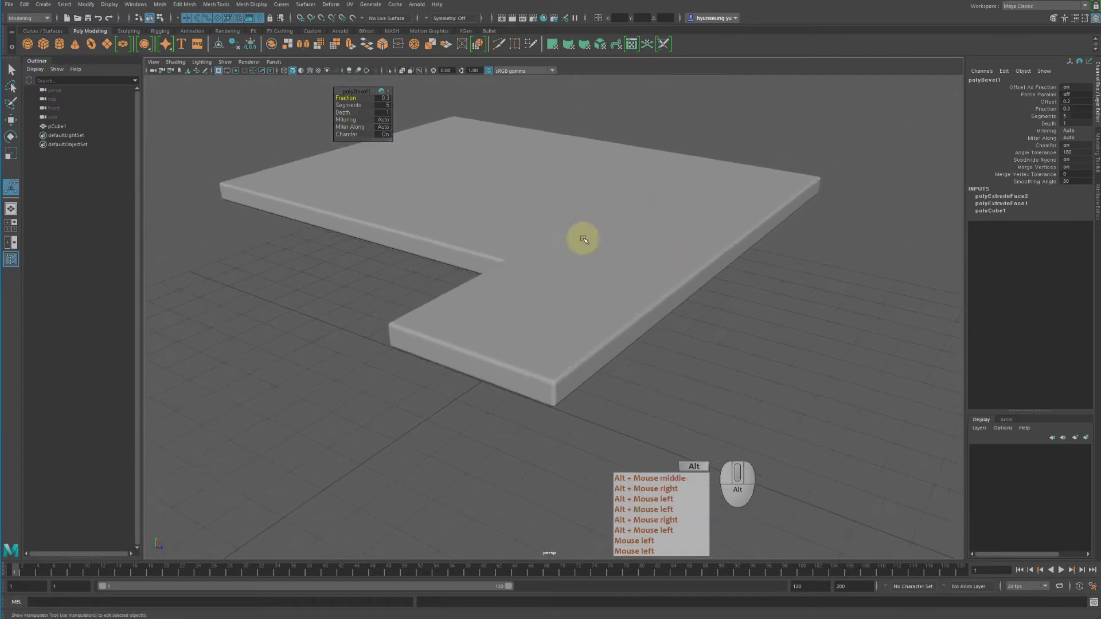
pyautogui.keyDown('alt'); pyautogui.moveTo(582, 238); pyautogui.dragTo(610, 270); pyautogui.keyUp('alt')
pyautogui.keyDown('alt'); pyautogui.moveTo(609, 270); pyautogui.dragTo(590, 267, button='middle'); pyautogui.keyUp('alt')
pyautogui.keyDown('alt'); pyautogui.moveTo(590, 268); pyautogui.dragTo(607, 282); pyautogui.keyUp('alt')
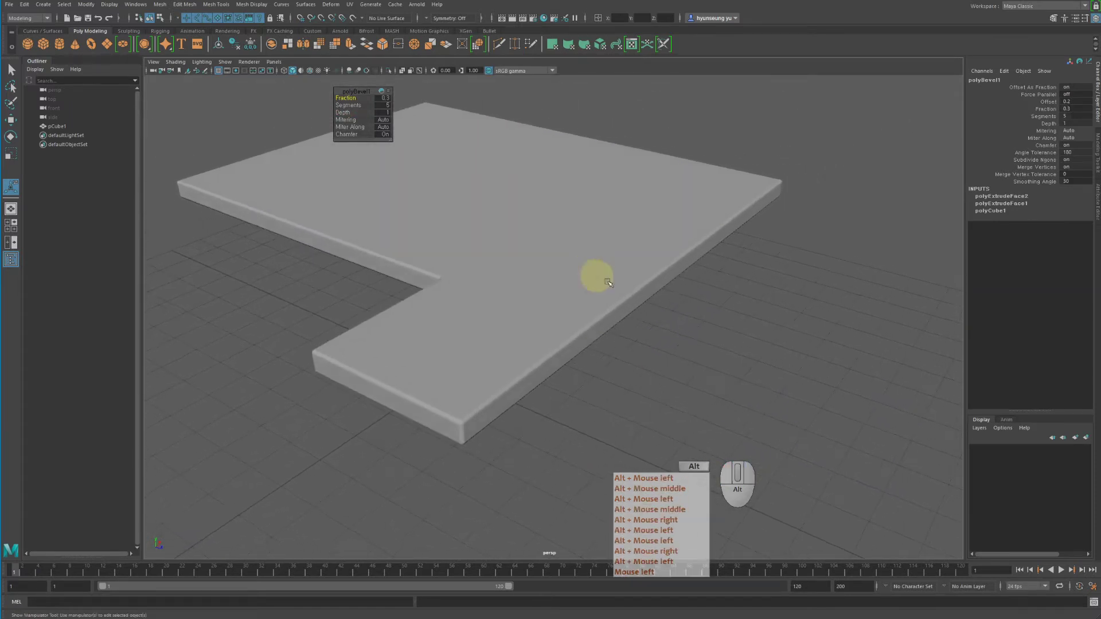
pyautogui.keyDown('alt'); pyautogui.moveTo(608, 282); pyautogui.dragTo(603, 237, button='middle'); pyautogui.keyUp('alt')
pyautogui.keyDown('alt'); pyautogui.moveTo(601, 239); pyautogui.dragTo(607, 229); pyautogui.keyUp('alt')
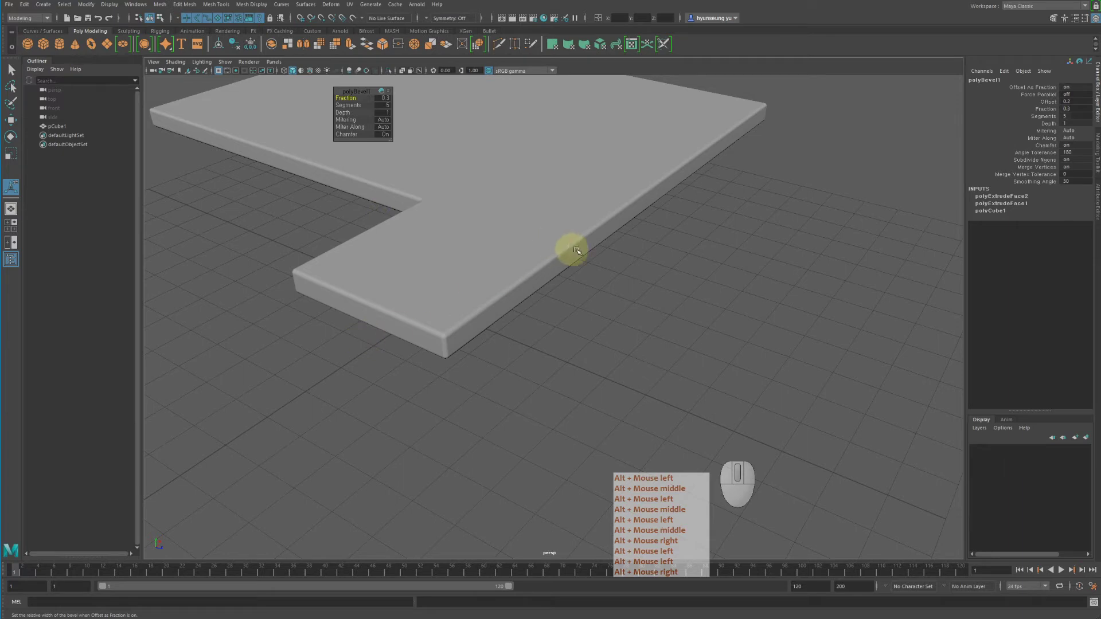
pyautogui.keyDown('alt'); pyautogui.moveTo(576, 251); pyautogui.dragTo(572, 224); pyautogui.keyUp('alt')
pyautogui.keyDown('alt'); pyautogui.moveTo(572, 224); pyautogui.dragTo(639, 230, button='right'); pyautogui.keyUp('alt')
pyautogui.keyDown('alt'); pyautogui.moveTo(639, 231); pyautogui.dragTo(698, 250, button='middle'); pyautogui.keyUp('alt')
pyautogui.keyDown('alt'); pyautogui.moveTo(698, 248); pyautogui.dragTo(678, 224); pyautogui.keyUp('alt')
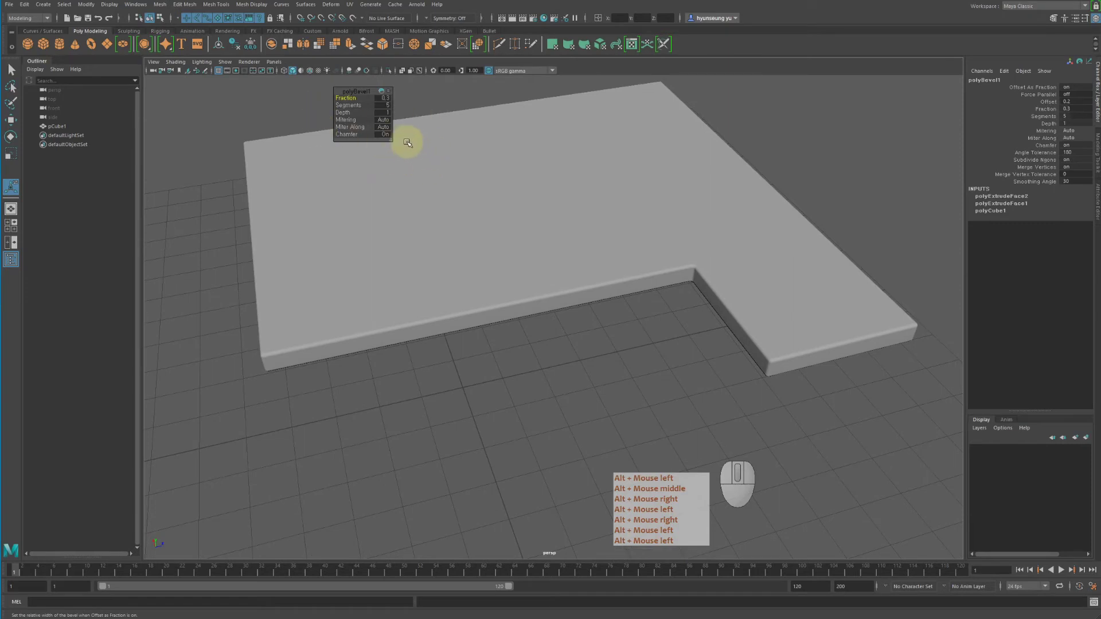
# Undo the bevel on the whole slab together with its setting changes, and select the slab
pyautogui.press('z')
pyautogui.press('z')
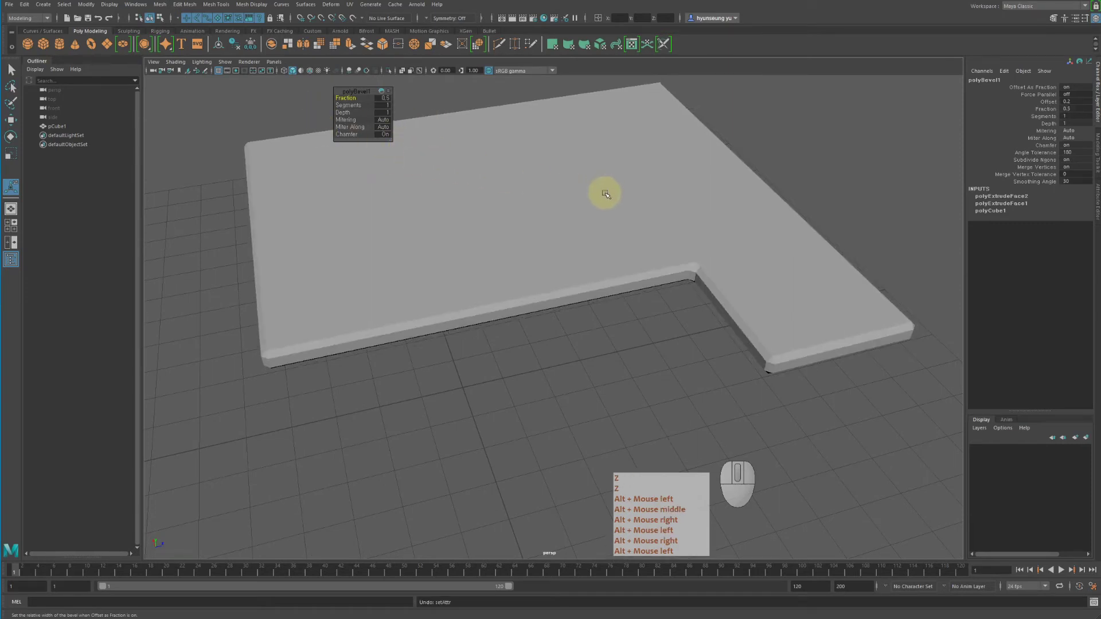
pyautogui.hotkey('ctrl', 'z')
pyautogui.click(627, 189)
# Bevel only the short vertical edge at the inner corner of the L-shaped slab
pyautogui.keyDown('alt'); pyautogui.moveTo(693, 263); pyautogui.dragTo(652, 255, button='middle'); pyautogui.keyUp('alt')
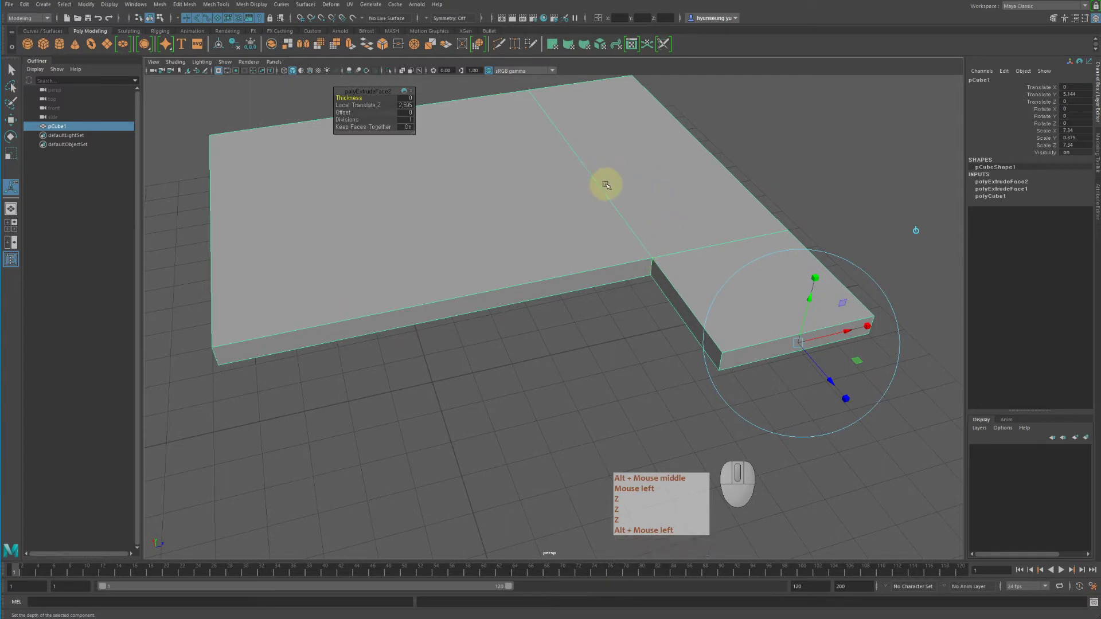
pyautogui.keyDown('alt'); pyautogui.moveTo(691, 245); pyautogui.dragTo(711, 236); pyautogui.keyUp('alt')
pyautogui.keyDown('alt'); pyautogui.moveTo(711, 236); pyautogui.dragTo(747, 258, button='right'); pyautogui.keyUp('alt')
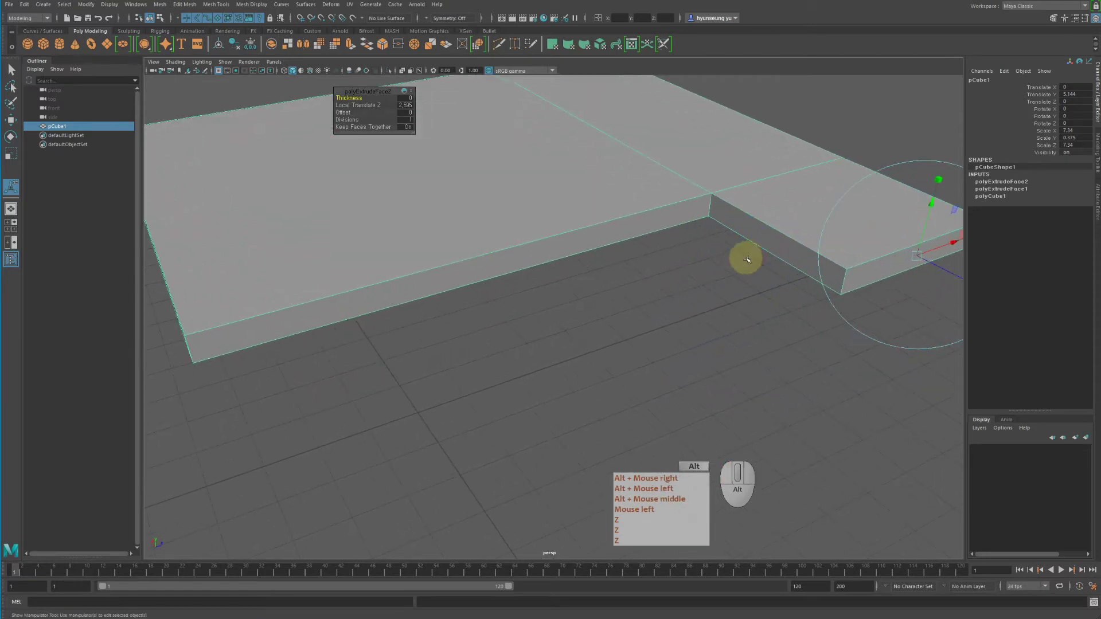
pyautogui.keyDown('alt'); pyautogui.moveTo(747, 258); pyautogui.dragTo(757, 320); pyautogui.keyUp('alt')
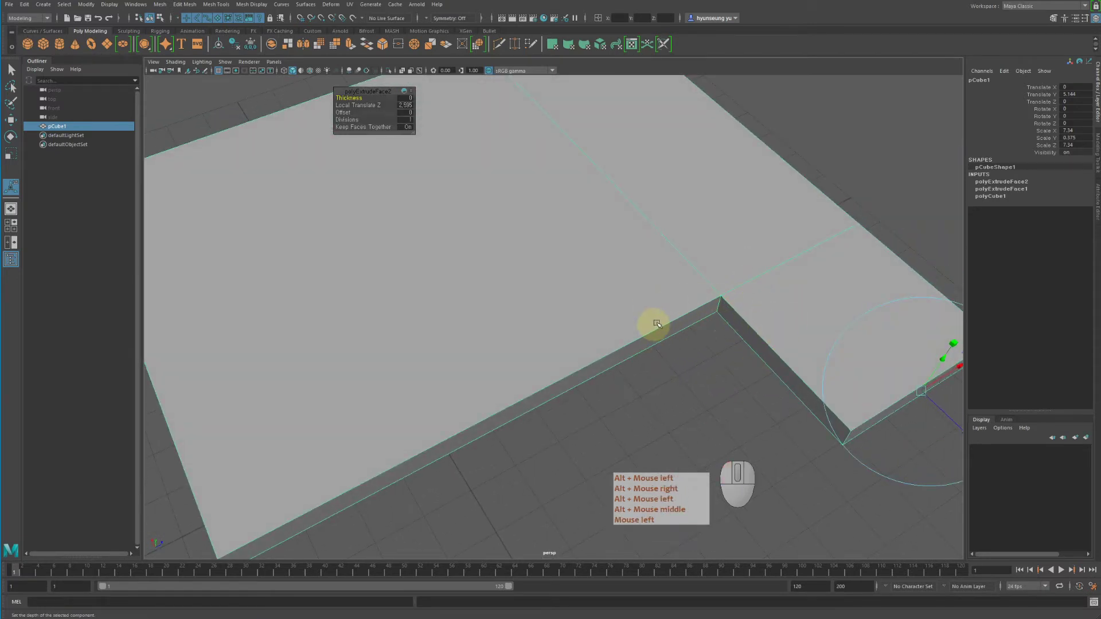
pyautogui.keyDown('alt'); pyautogui.moveTo(717, 343); pyautogui.dragTo(707, 327); pyautogui.keyUp('alt')
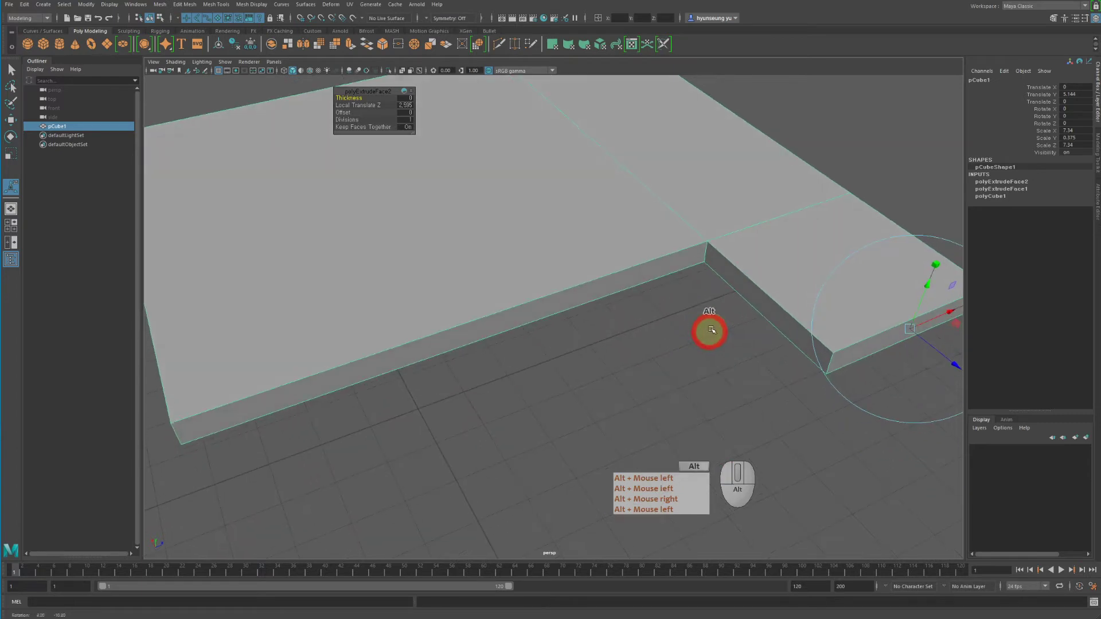
pyautogui.keyDown('alt'); pyautogui.moveTo(707, 327); pyautogui.dragTo(710, 319, button='middle'); pyautogui.keyUp('alt')
pyautogui.moveTo(697, 275); pyautogui.dragTo(700, 256, button='right')
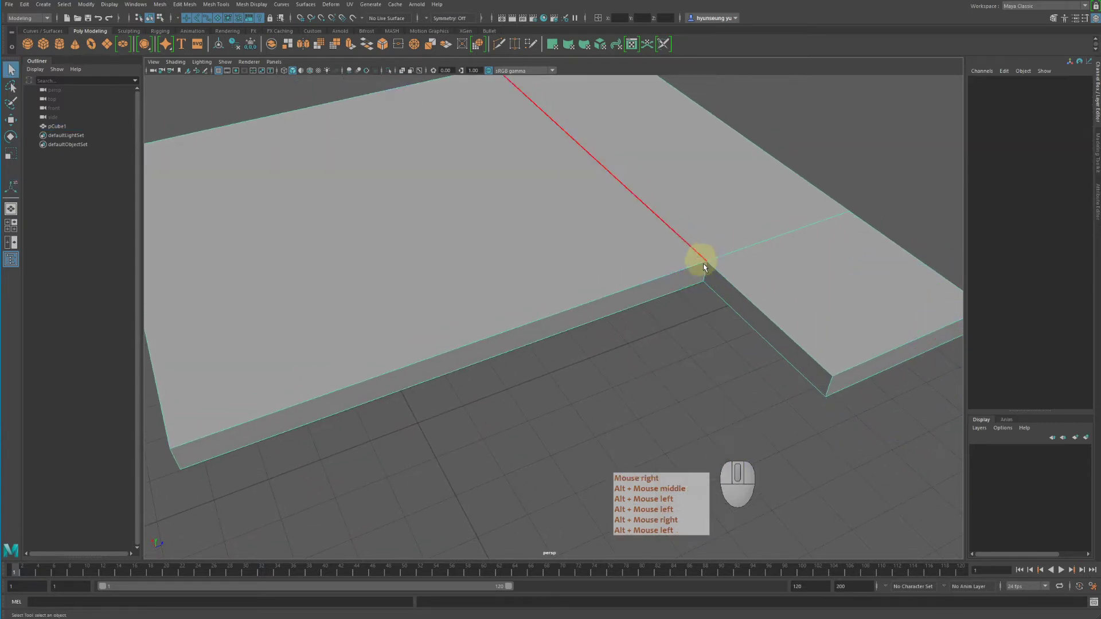
pyautogui.click(706, 270)
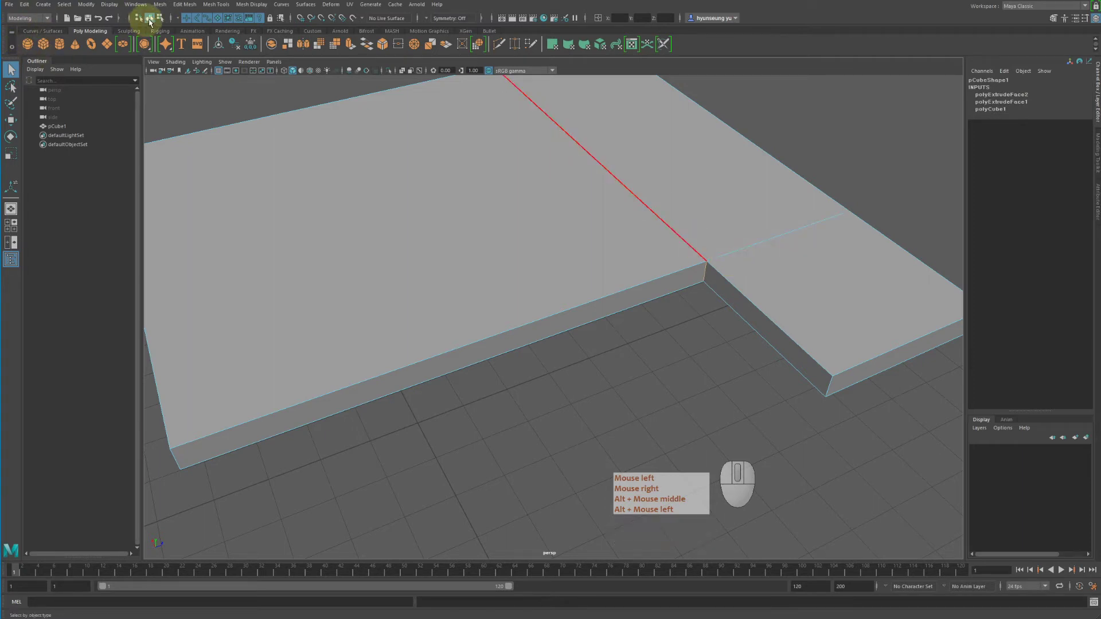
pyautogui.click(185, 4)
pyautogui.click(207, 38)
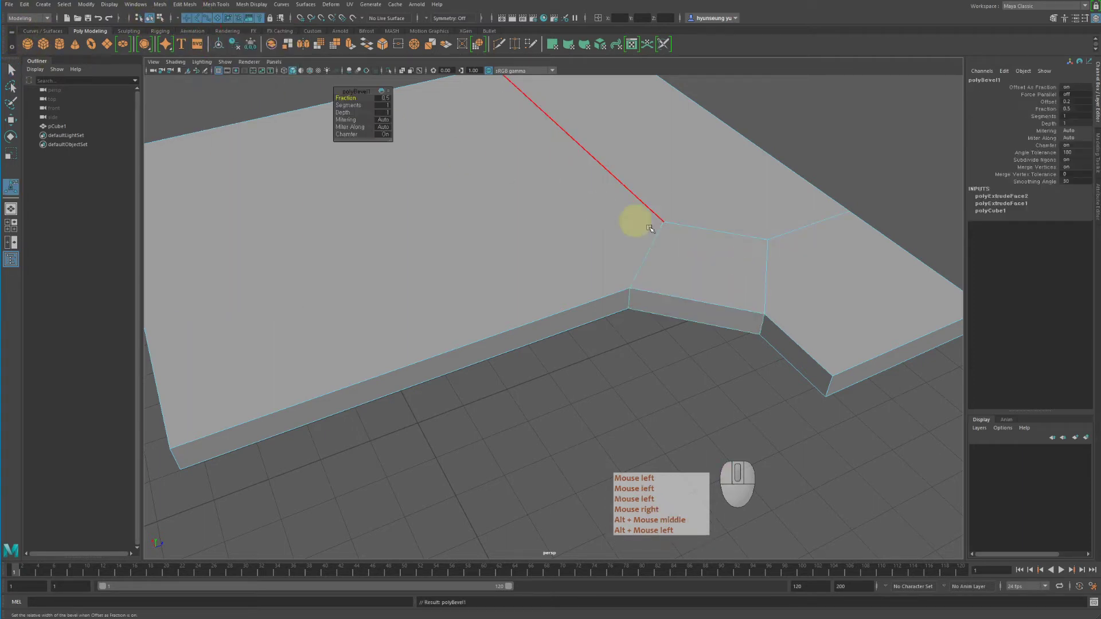
# Set the inner corner bevel to 5 segments and return the slab to object mode
pyautogui.keyDown('alt'); pyautogui.moveTo(649, 228); pyautogui.dragTo(644, 214, button='middle'); pyautogui.keyUp('alt')
pyautogui.moveTo(643, 214)
pyautogui.keyDown('alt'); pyautogui.mouseDown()
pyautogui.moveTo(626, 219)
pyautogui.moveTo(643, 201)
pyautogui.moveTo(631, 206)
pyautogui.mouseUp(); pyautogui.keyUp('alt')
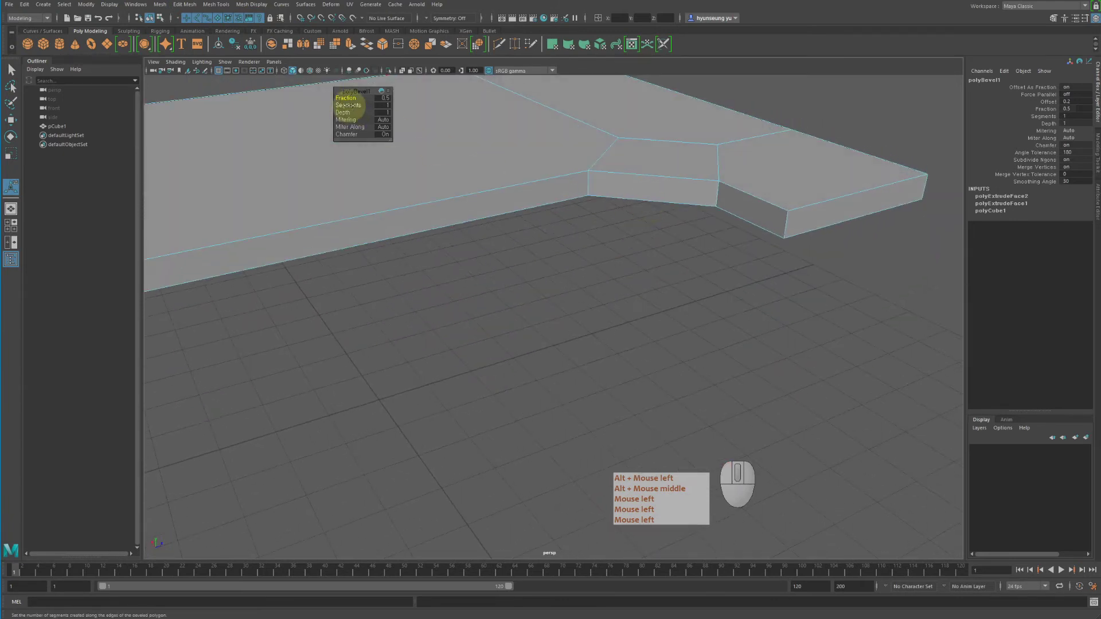
pyautogui.moveTo(348, 105); pyautogui.dragTo(373, 107)
pyautogui.keyDown('alt'); pyautogui.moveTo(602, 172); pyautogui.dragTo(737, 191); pyautogui.keyUp('alt')
pyautogui.keyDown('alt'); pyautogui.moveTo(737, 191); pyautogui.dragTo(555, 191, button='right'); pyautogui.keyUp('alt')
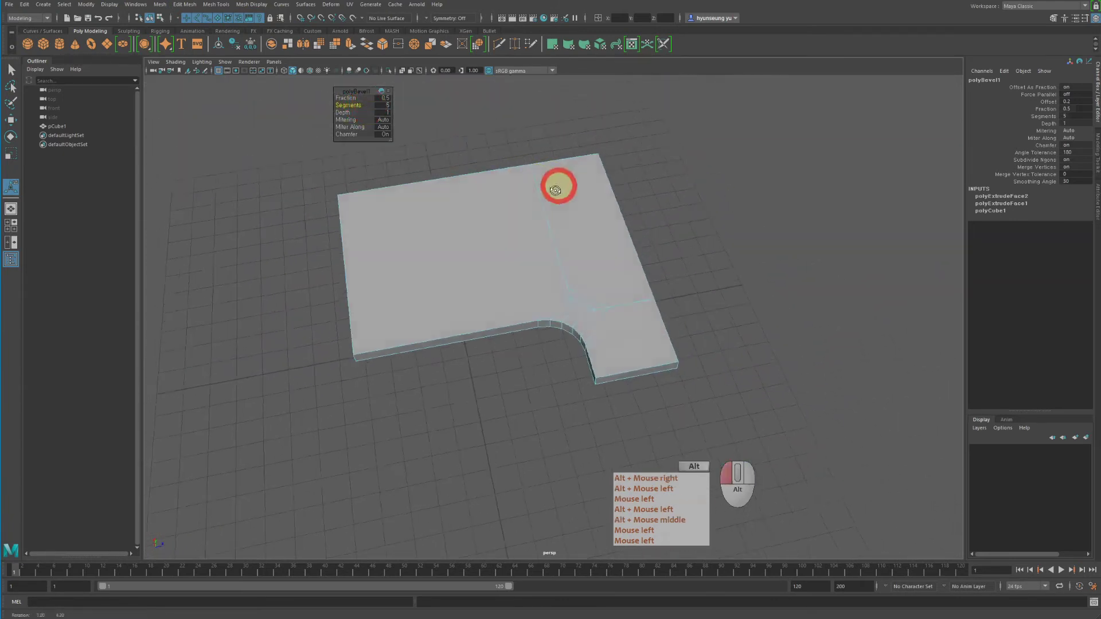
pyautogui.keyDown('alt'); pyautogui.moveTo(555, 190); pyautogui.dragTo(552, 203); pyautogui.keyUp('alt')
pyautogui.moveTo(552, 203); pyautogui.dragTo(593, 189, button='right')
pyautogui.click(696, 204)
# Select the whole slab and check the edge layout around its rounded inner corner
pyautogui.keyDown('alt'); pyautogui.moveTo(684, 268); pyautogui.dragTo(676, 248); pyautogui.keyUp('alt')
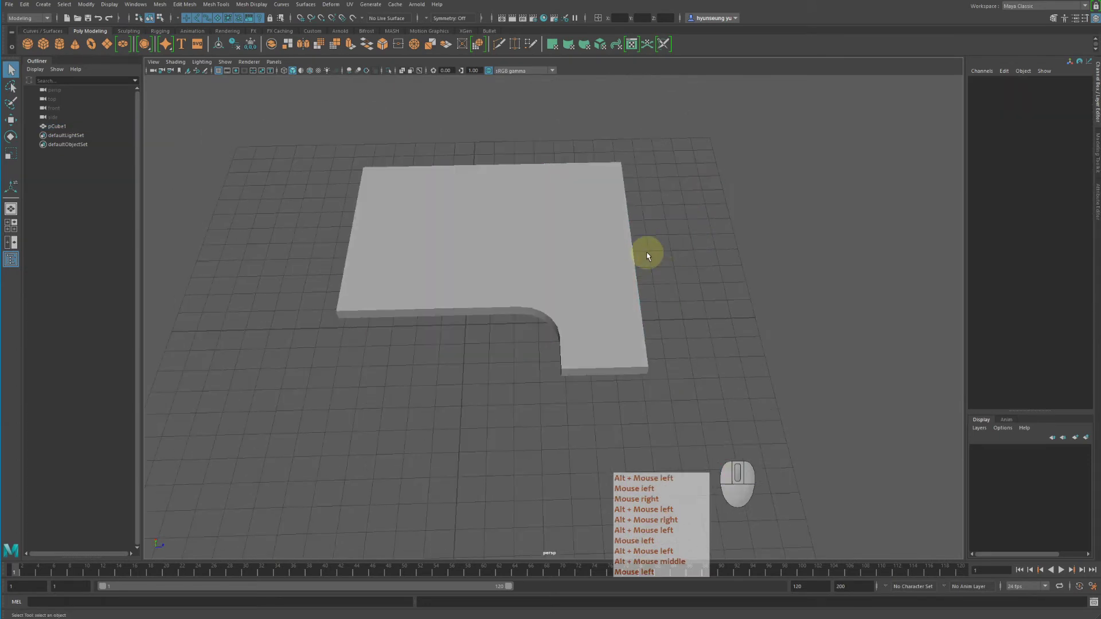
pyautogui.keyDown('alt'); pyautogui.moveTo(648, 257); pyautogui.dragTo(570, 261); pyautogui.keyUp('alt')
pyautogui.click(519, 250)
pyautogui.keyDown('alt'); pyautogui.moveTo(518, 250); pyautogui.dragTo(516, 251, button='middle'); pyautogui.keyUp('alt')
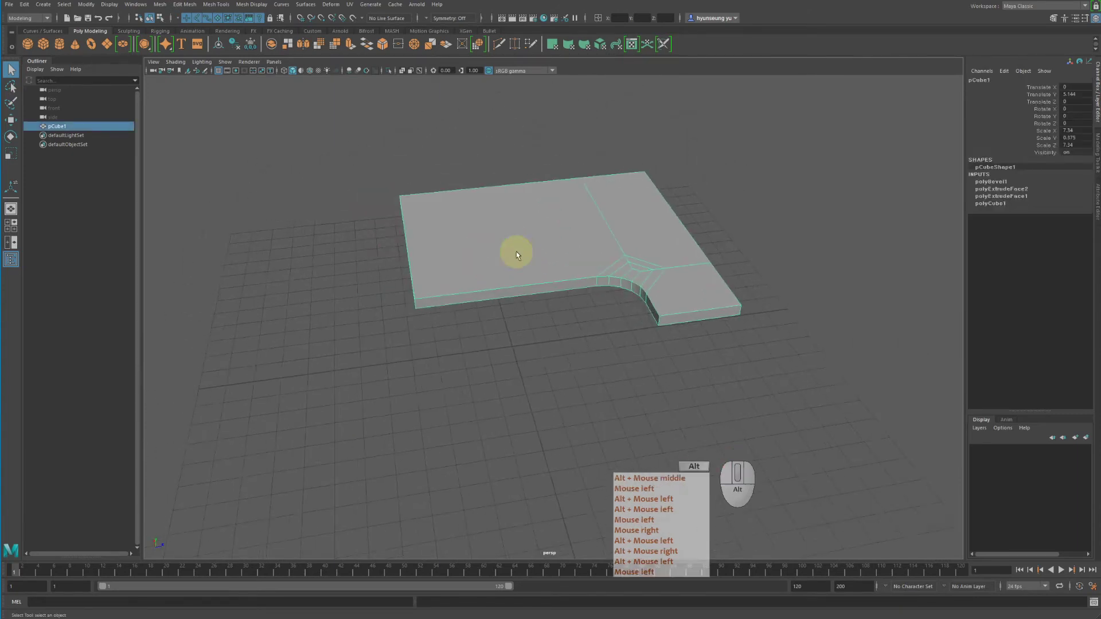
# Apply Bevel to the whole L-shaped slab, including its rounded inner corner, and reselect the slab to check its edges
pyautogui.keyDown('alt'); pyautogui.moveTo(516, 251); pyautogui.dragTo(651, 239, button='right'); pyautogui.keyUp('alt')
pyautogui.keyDown('alt'); pyautogui.moveTo(651, 238); pyautogui.dragTo(621, 248, button='middle'); pyautogui.keyUp('alt')
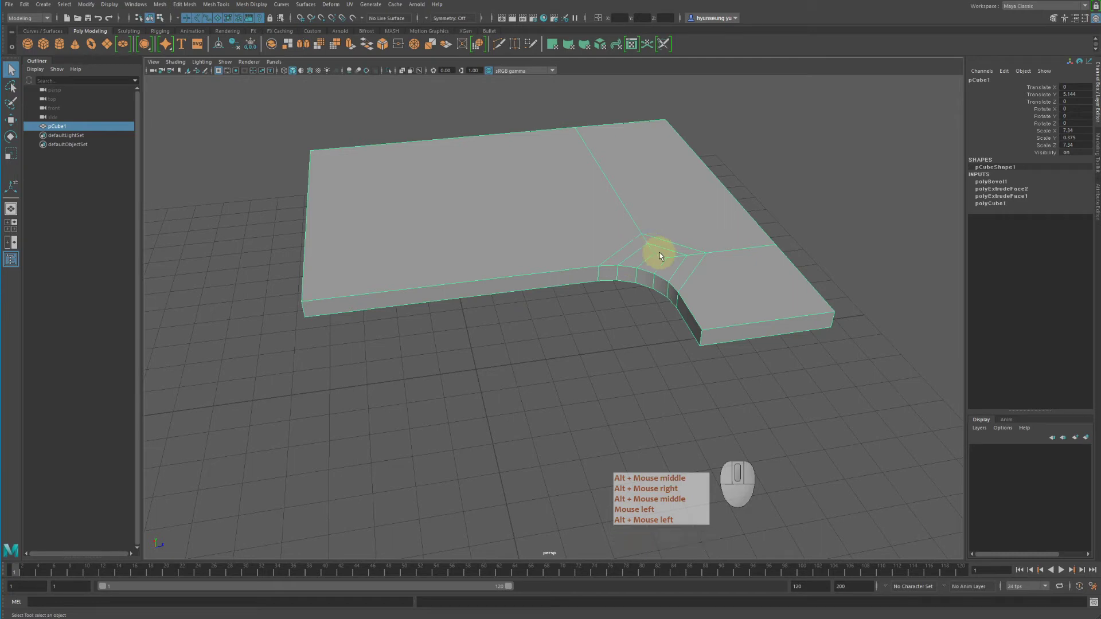
pyautogui.click(205, 7)
pyautogui.moveTo(184, 7)
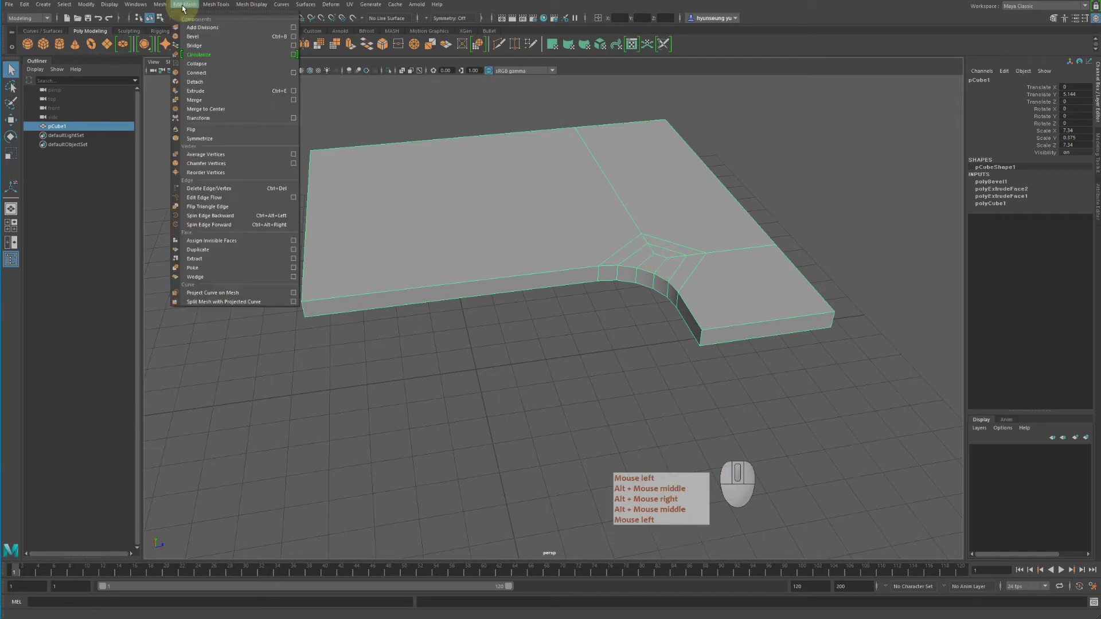
pyautogui.click(210, 36)
pyautogui.keyDown('alt'); pyautogui.moveTo(614, 172); pyautogui.dragTo(595, 180); pyautogui.keyUp('alt')
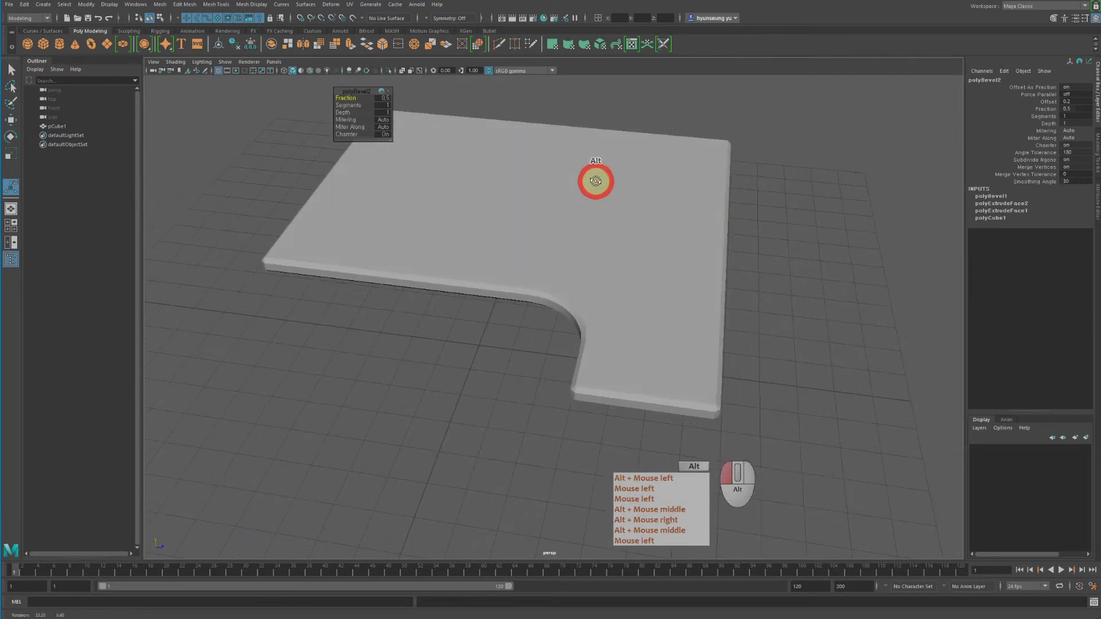
pyautogui.click(585, 264)
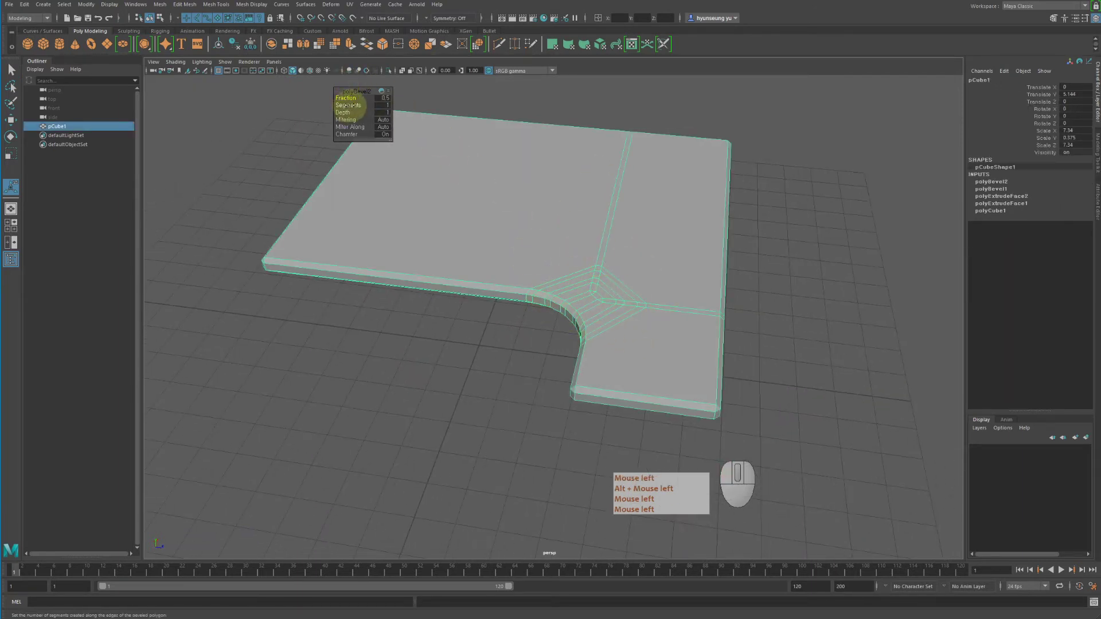
# Raise the whole-slab bevel to 2 segments and inspect the edges around the inner corner
pyautogui.moveTo(348, 105); pyautogui.dragTo(357, 105)
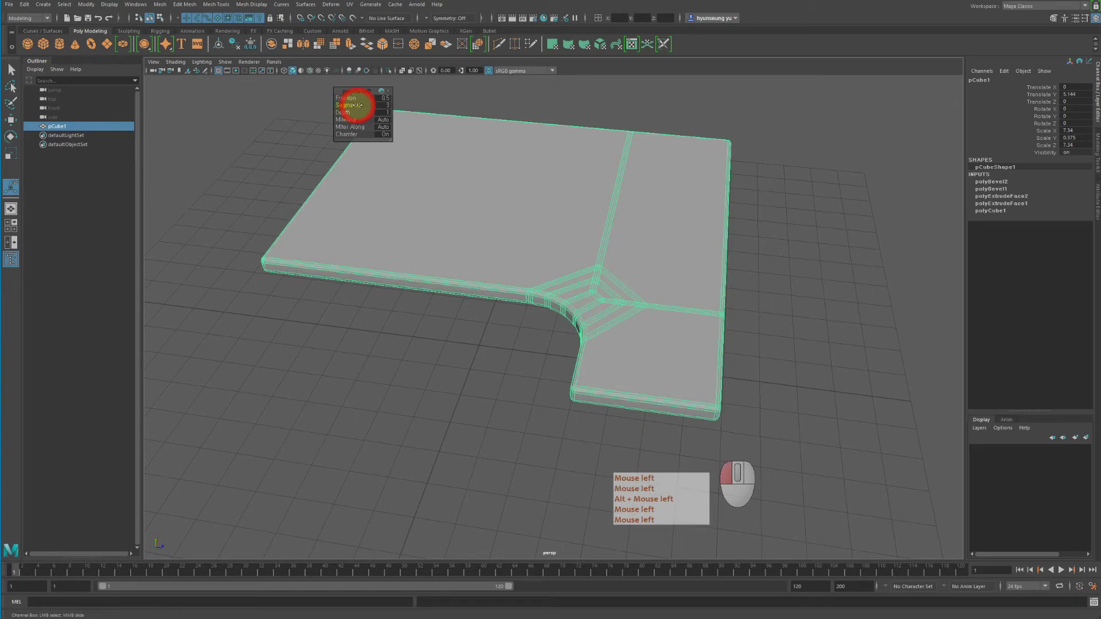
pyautogui.click(784, 198)
pyautogui.keyDown('alt'); pyautogui.moveTo(854, 246); pyautogui.dragTo(806, 239); pyautogui.keyUp('alt')
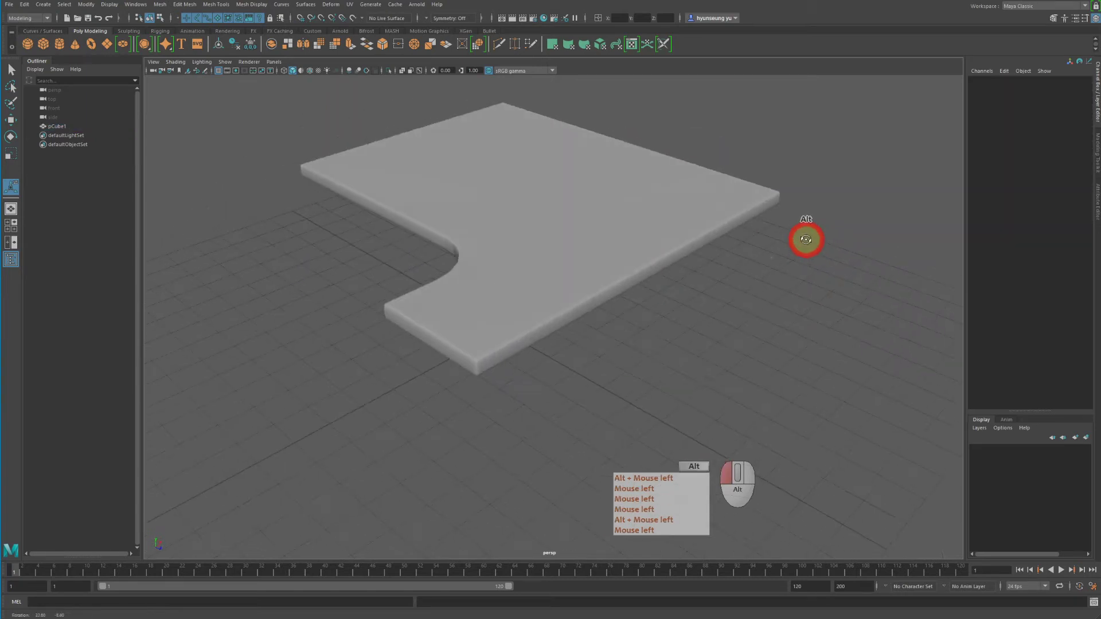
pyautogui.keyDown('alt'); pyautogui.moveTo(611, 243); pyautogui.dragTo(731, 258, button='right'); pyautogui.keyUp('alt')
pyautogui.keyDown('alt'); pyautogui.moveTo(659, 250); pyautogui.dragTo(599, 158); pyautogui.keyUp('alt')
pyautogui.click(668, 172)
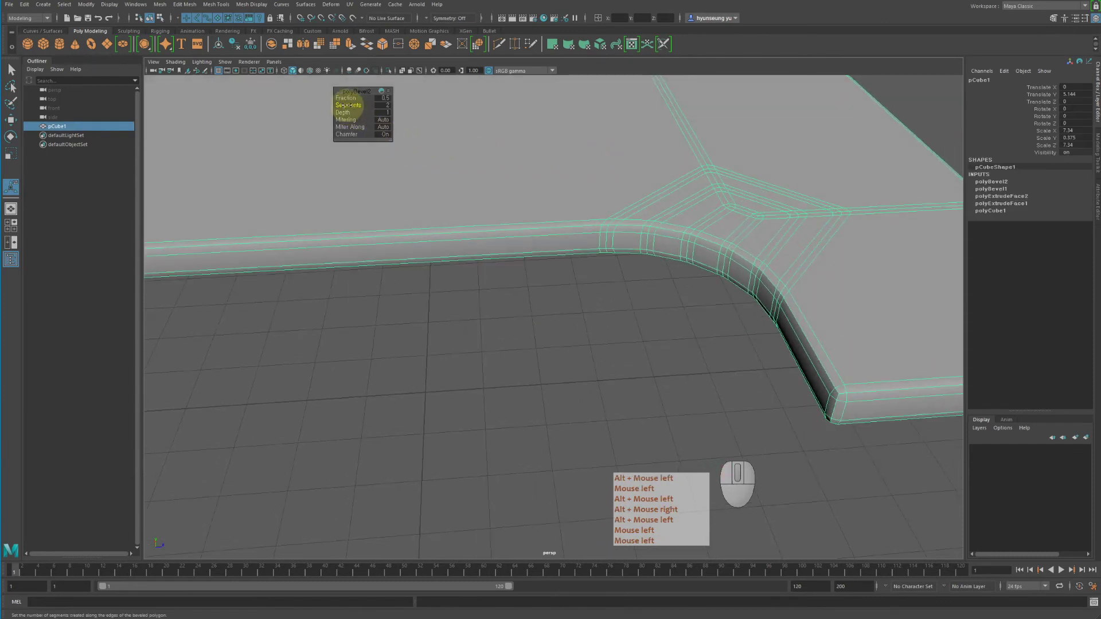
# Adjust the whole-slab bevel's segment count again and inspect the shading of the curved inner corner
pyautogui.moveTo(348, 105); pyautogui.dragTo(356, 108)
pyautogui.click(553, 339)
pyautogui.keyDown('alt'); pyautogui.moveTo(636, 333); pyautogui.dragTo(598, 328, button='right'); pyautogui.keyUp('alt')
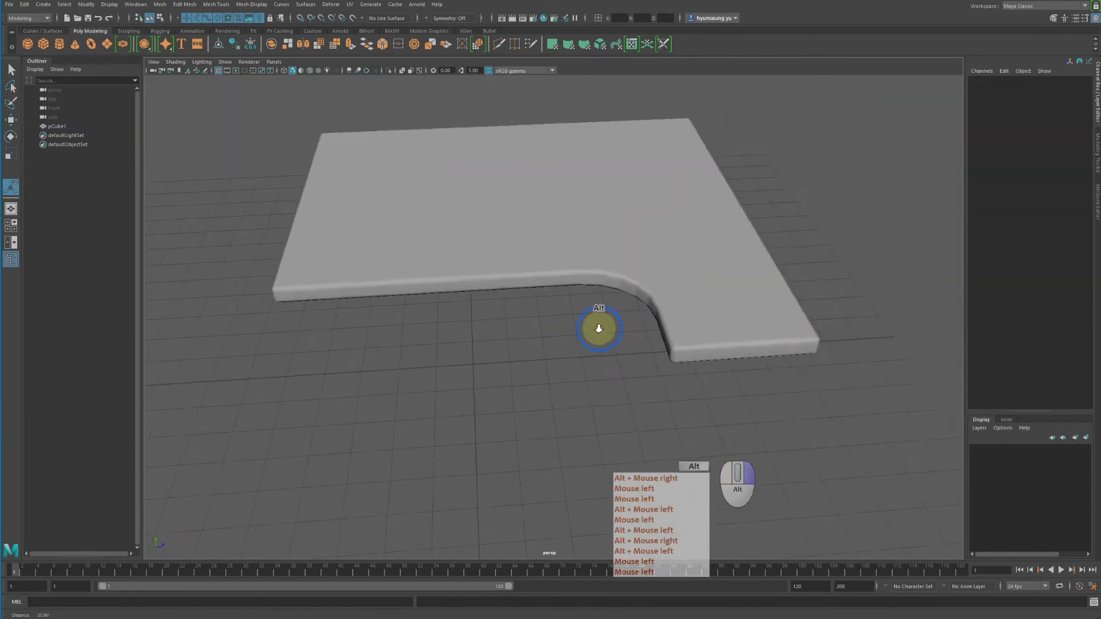
pyautogui.keyDown('alt'); pyautogui.moveTo(598, 328); pyautogui.dragTo(656, 331); pyautogui.keyUp('alt')
pyautogui.keyDown('alt'); pyautogui.moveTo(655, 332); pyautogui.dragTo(803, 320, button='right'); pyautogui.keyUp('alt')
pyautogui.keyDown('alt'); pyautogui.moveTo(803, 320); pyautogui.dragTo(681, 246, button='middle'); pyautogui.keyUp('alt')
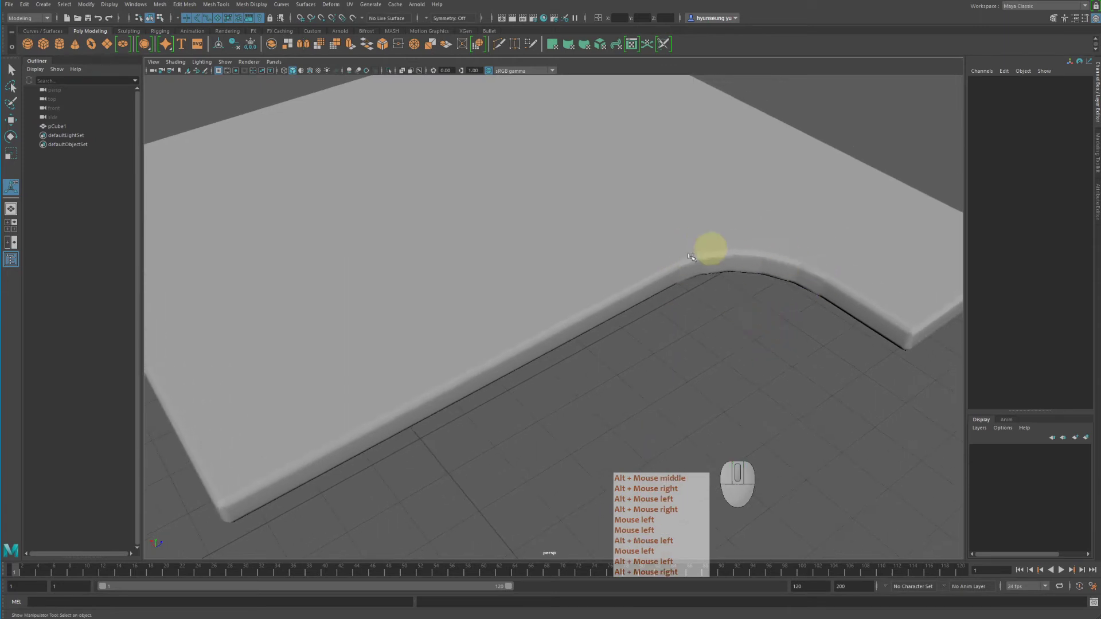
pyautogui.keyDown('alt'); pyautogui.moveTo(761, 320); pyautogui.dragTo(734, 311); pyautogui.keyUp('alt')
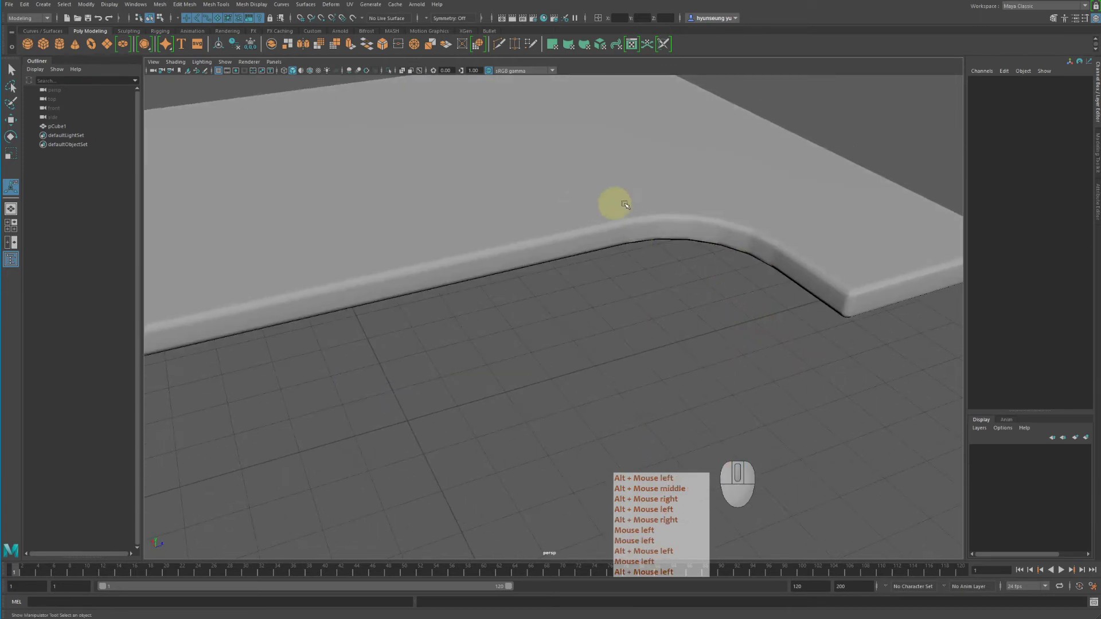
# Undo the bevel on the whole slab together with its segment changes, keeping the rounded inner corner
pyautogui.press('z')
pyautogui.press('z')
pyautogui.press('z')
pyautogui.press('z')
pyautogui.press('z')
pyautogui.press('z')
pyautogui.press('z')
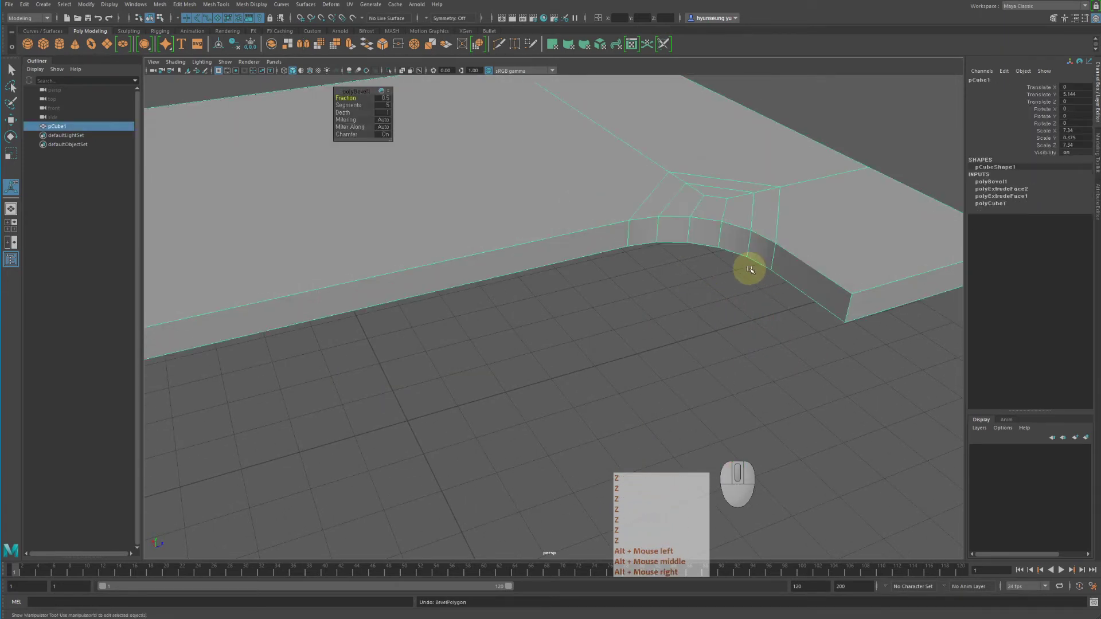
pyautogui.press('z')
# In edge mode, select the upper border edges along the slab's short leg end and the adjoining outer side
pyautogui.click(810, 219)
pyautogui.keyDown('alt'); pyautogui.moveTo(823, 196); pyautogui.dragTo(863, 216); pyautogui.keyUp('alt')
pyautogui.keyDown('alt'); pyautogui.moveTo(863, 217); pyautogui.dragTo(767, 192, button='right'); pyautogui.keyUp('alt')
pyautogui.keyDown('alt'); pyautogui.moveTo(767, 191); pyautogui.dragTo(673, 261); pyautogui.keyUp('alt')
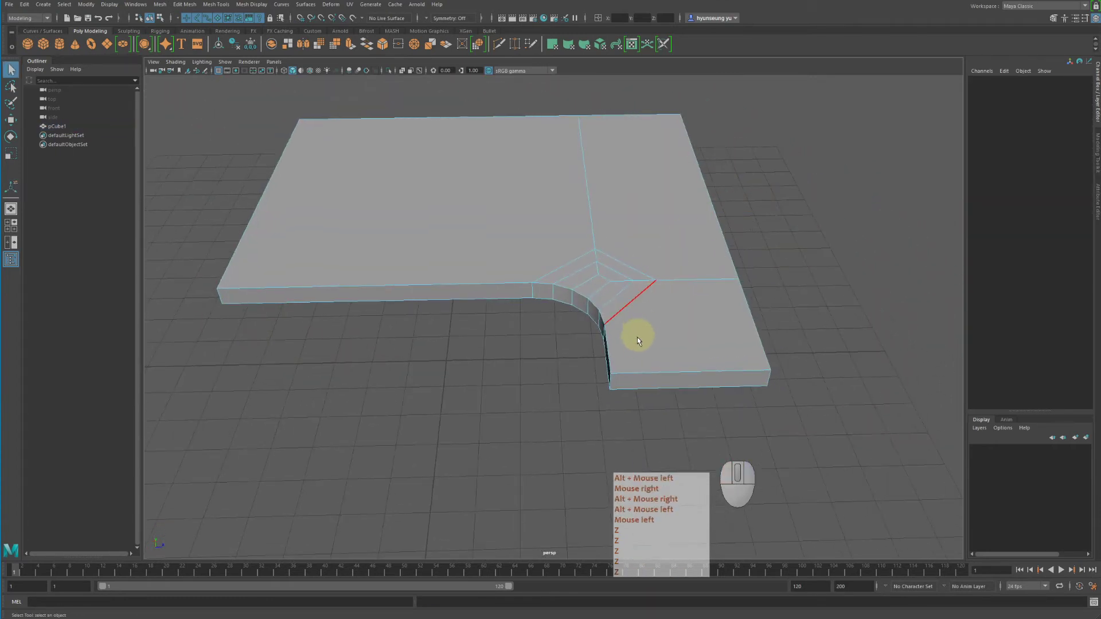
pyautogui.doubleClick(644, 359)
pyautogui.keyDown('alt'); pyautogui.moveTo(644, 359); pyautogui.dragTo(515, 298); pyautogui.keyUp('alt')
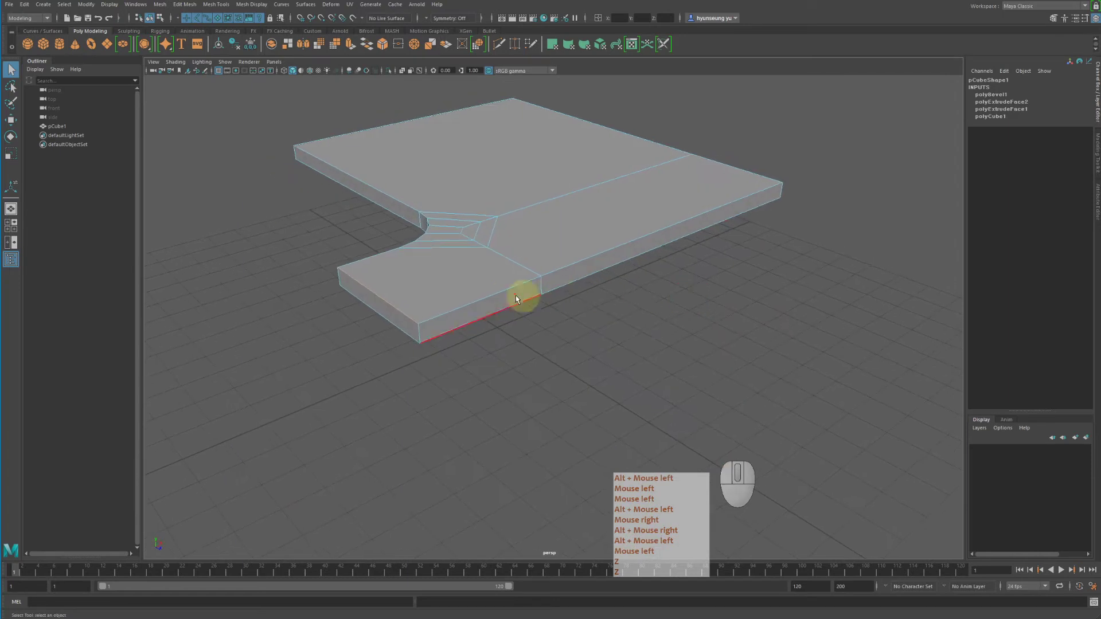
pyautogui.keyDown('shift'); pyautogui.click(499, 290); pyautogui.keyUp('shift')
pyautogui.keyDown('shift'); pyautogui.click(584, 259); pyautogui.keyUp('shift')
pyautogui.keyDown('alt'); pyautogui.moveTo(624, 225); pyautogui.dragTo(658, 246); pyautogui.keyUp('alt')
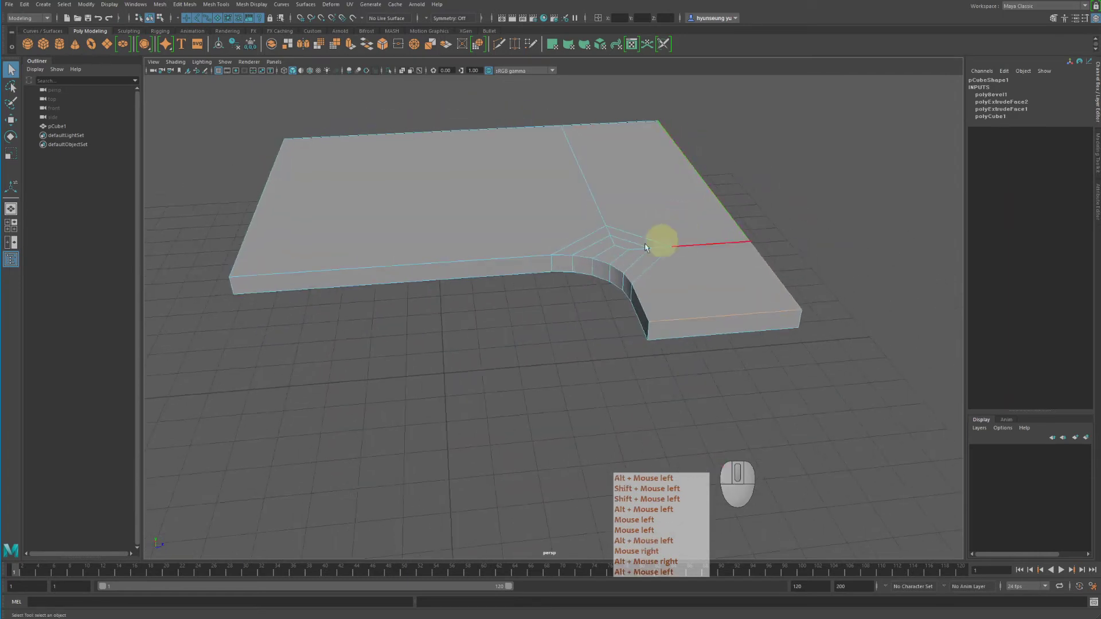
# Add the upper edges of the slab's long front side, its far end and its remaining outer side to the selection
pyautogui.keyDown('shift'); pyautogui.click(504, 250); pyautogui.keyUp('shift')
pyautogui.keyDown('alt'); pyautogui.moveTo(504, 249); pyautogui.dragTo(582, 238, button='middle'); pyautogui.keyUp('alt')
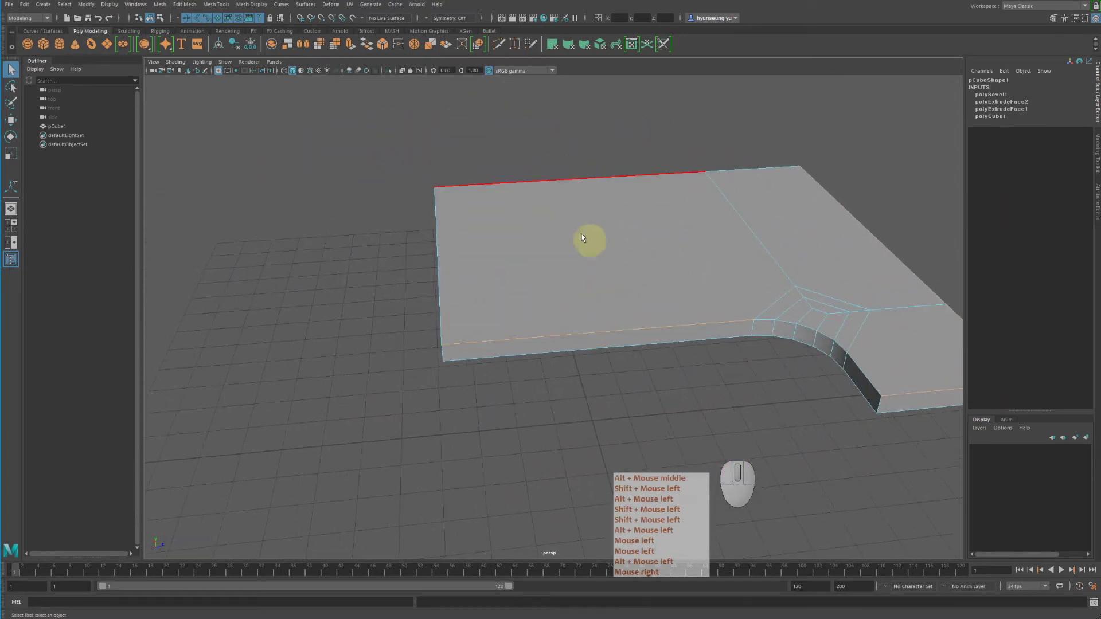
pyautogui.keyDown('shift'); pyautogui.click(429, 275); pyautogui.keyUp('shift')
pyautogui.keyDown('shift'); pyautogui.click(793, 170); pyautogui.keyUp('shift')
pyautogui.keyDown('shift'); pyautogui.click(792, 170); pyautogui.keyUp('shift')
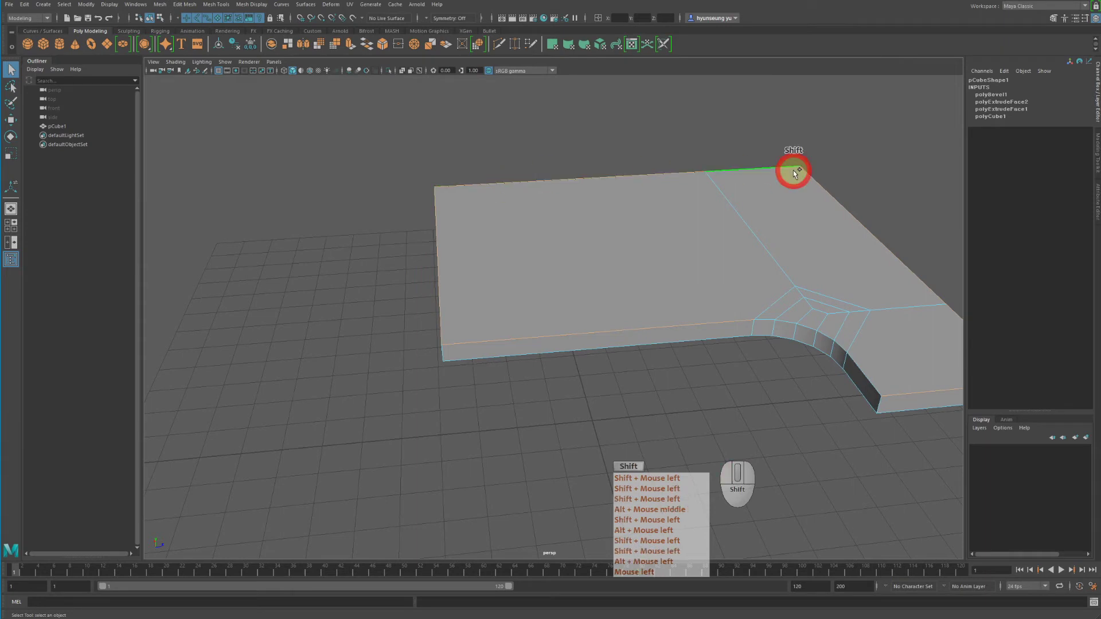
pyautogui.keyDown('alt'); pyautogui.moveTo(793, 170); pyautogui.dragTo(778, 253); pyautogui.keyUp('alt')
# Add the upper edges around the rounded inner corner and along the leg's inner side to complete the top outline selection
pyautogui.keyDown('alt'); pyautogui.moveTo(815, 369); pyautogui.dragTo(643, 353); pyautogui.keyUp('alt')
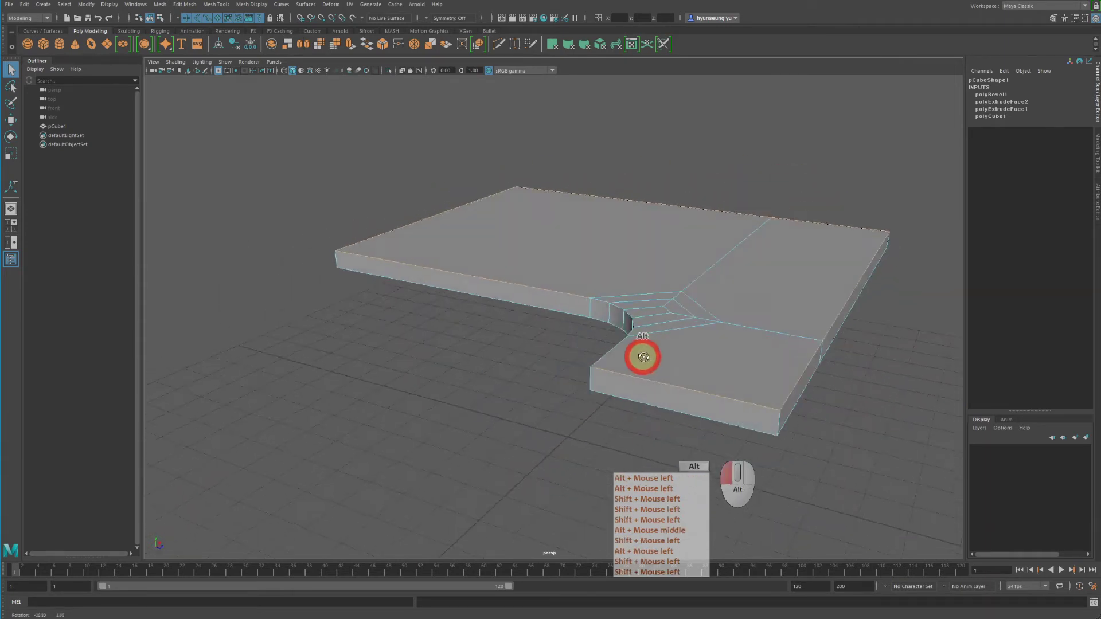
pyautogui.keyDown('alt'); pyautogui.moveTo(644, 353); pyautogui.dragTo(794, 357, button='right'); pyautogui.keyUp('alt')
pyautogui.keyDown('shift'); pyautogui.click(782, 281); pyautogui.keyUp('shift')
pyautogui.keyDown('shift'); pyautogui.click(827, 285); pyautogui.keyUp('shift')
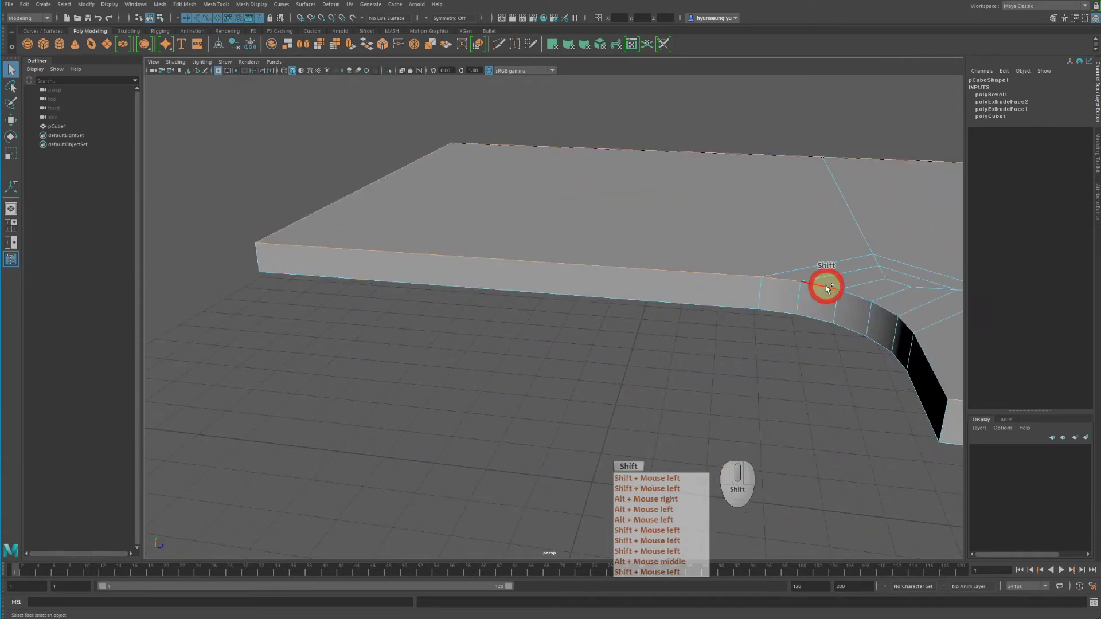
pyautogui.keyDown('shift'); pyautogui.click(865, 299); pyautogui.keyUp('shift')
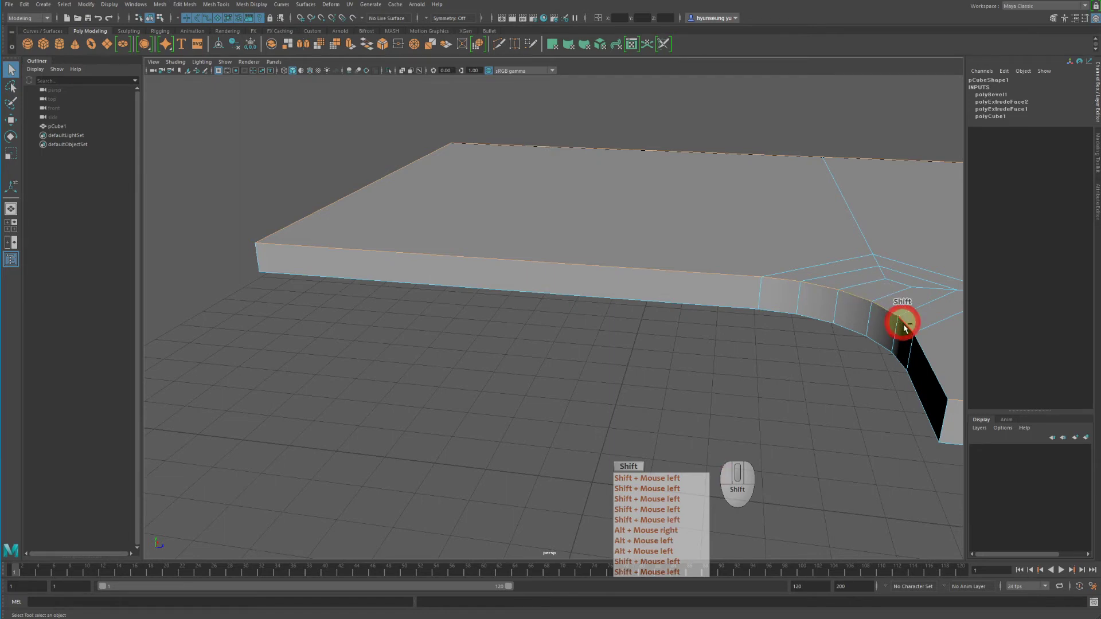
pyautogui.keyDown('shift'); pyautogui.click(927, 361); pyautogui.keyUp('shift')
pyautogui.keyDown('alt'); pyautogui.moveTo(904, 328); pyautogui.dragTo(720, 261, button='middle'); pyautogui.keyUp('alt')
pyautogui.keyDown('alt'); pyautogui.moveTo(720, 261); pyautogui.dragTo(786, 286); pyautogui.keyUp('alt')
pyautogui.keyDown('alt'); pyautogui.moveTo(785, 286); pyautogui.dragTo(642, 232, button='right'); pyautogui.keyUp('alt')
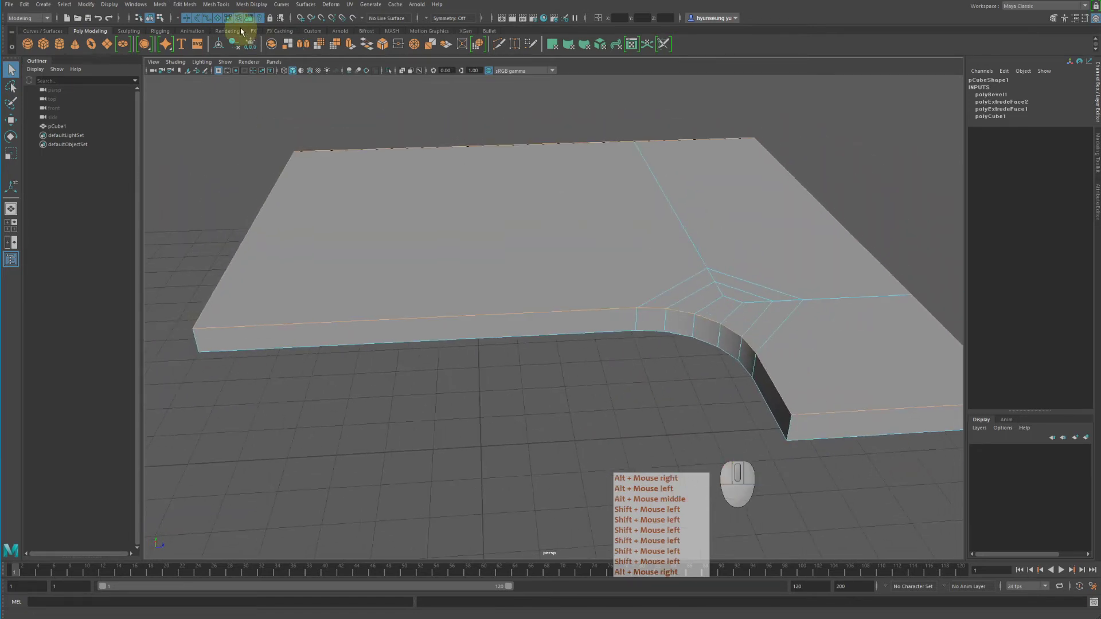
# Bevel the selected top outline edges of the slab and check the resulting chamfer around the inner corner
pyautogui.click(219, 6)
pyautogui.moveTo(243, 9)
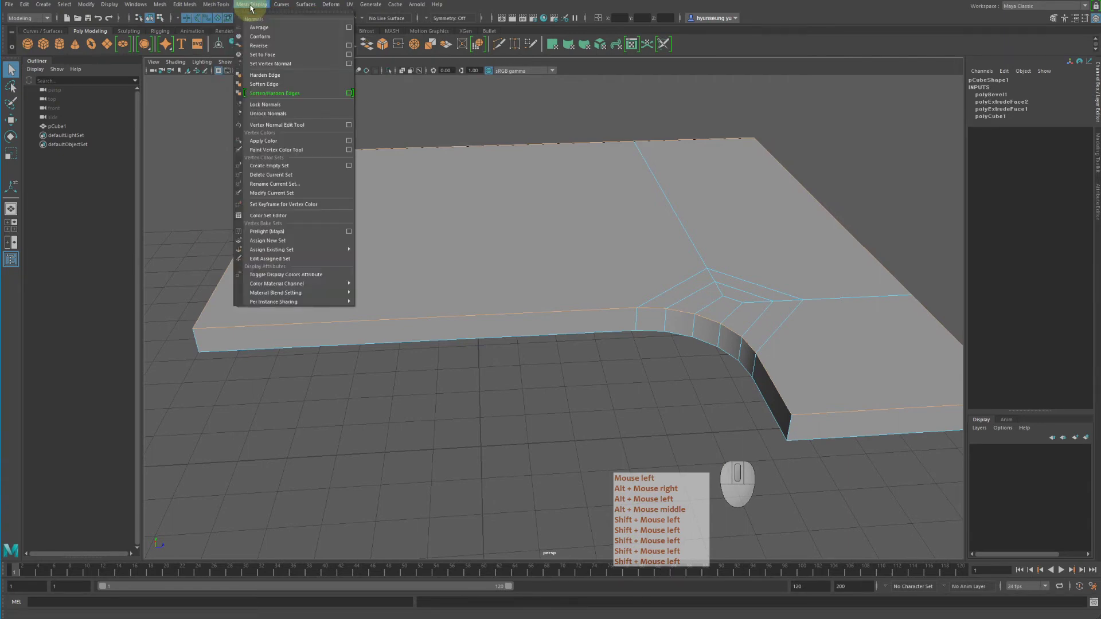
pyautogui.moveTo(285, 5)
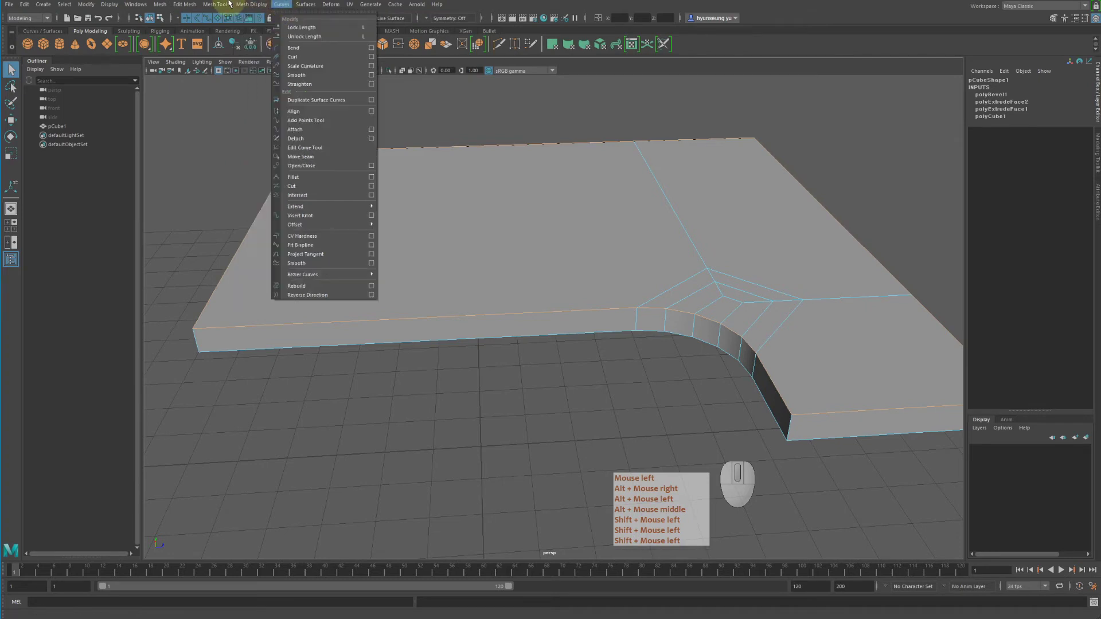
pyautogui.click(186, 5)
pyautogui.click(201, 39)
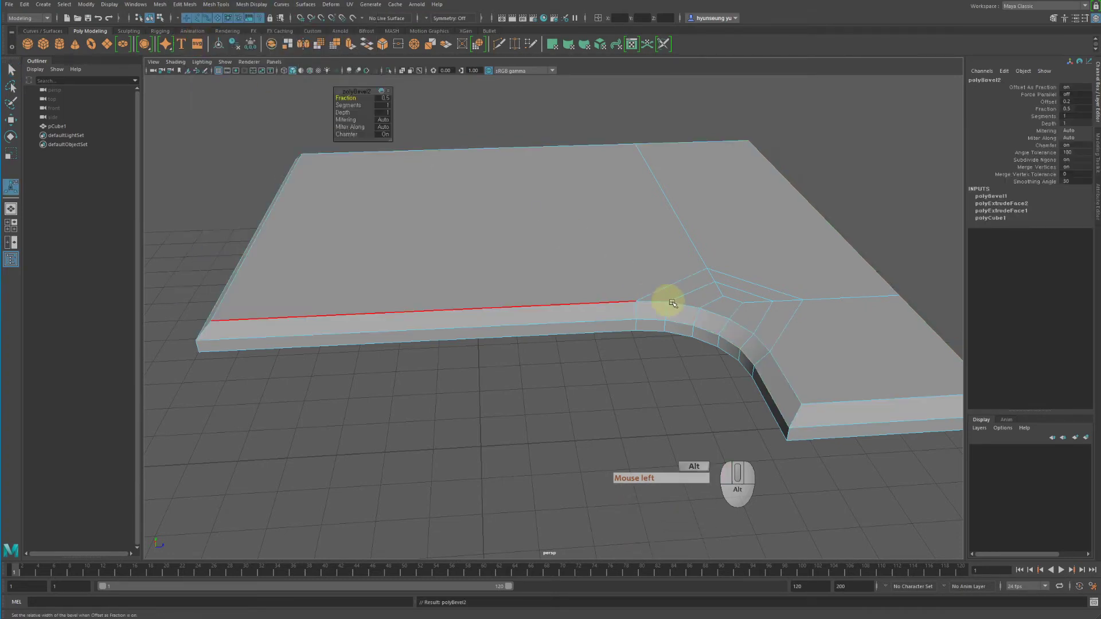
pyautogui.keyDown('alt'); pyautogui.moveTo(668, 300); pyautogui.dragTo(688, 298); pyautogui.keyUp('alt')
pyautogui.keyDown('alt'); pyautogui.moveTo(688, 298); pyautogui.dragTo(699, 301, button='right'); pyautogui.keyUp('alt')
pyautogui.keyDown('alt'); pyautogui.moveTo(700, 301); pyautogui.dragTo(699, 307); pyautogui.keyUp('alt')
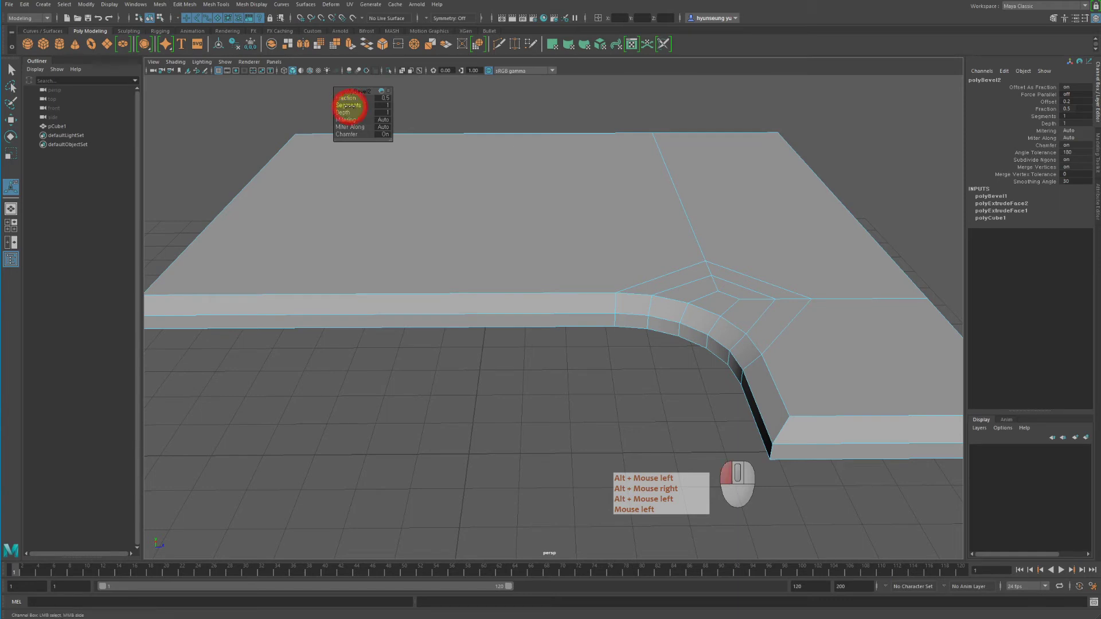
# Increase the segments of the top outline bevel and return the slab to object mode with nothing selected
pyautogui.moveTo(348, 105)
pyautogui.mouseDown()
pyautogui.moveTo(358, 106)
pyautogui.moveTo(350, 101)
pyautogui.mouseUp()
pyautogui.moveTo(676, 187); pyautogui.dragTo(710, 179, button='right')
pyautogui.click(855, 152)
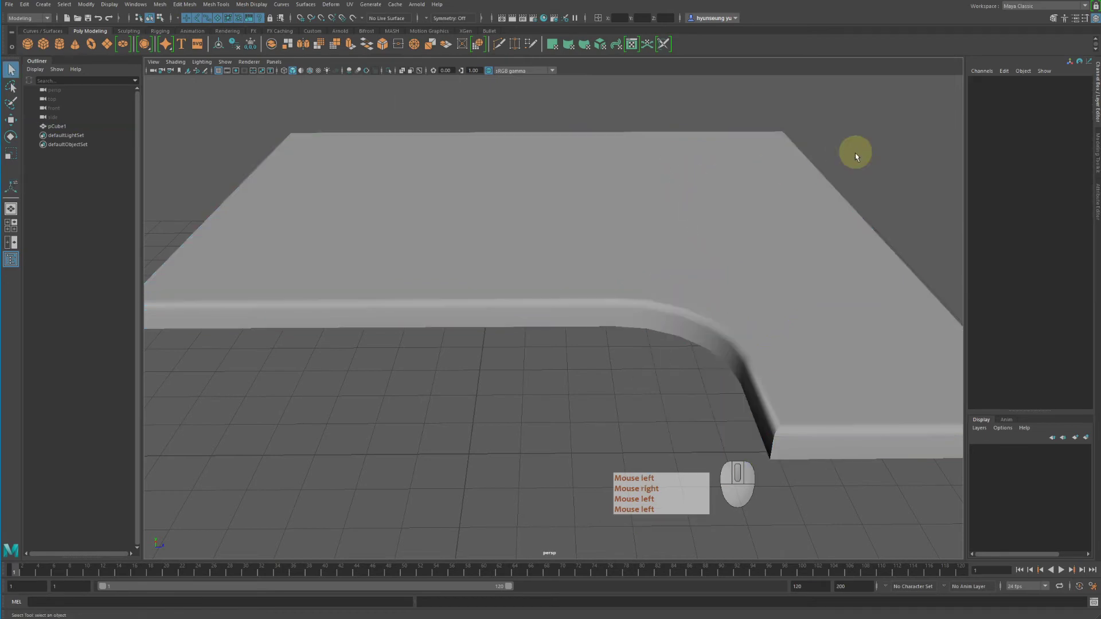
# Select the slab and examine its rounded top edges, inner corner edge layout and underside
pyautogui.keyDown('alt'); pyautogui.moveTo(771, 220); pyautogui.dragTo(848, 235); pyautogui.keyUp('alt')
pyautogui.keyDown('alt'); pyautogui.moveTo(847, 234); pyautogui.dragTo(735, 222, button='right'); pyautogui.keyUp('alt')
pyautogui.click(736, 223)
pyautogui.press('w')
pyautogui.keyDown('alt'); pyautogui.moveTo(764, 212); pyautogui.dragTo(840, 240); pyautogui.keyUp('alt')
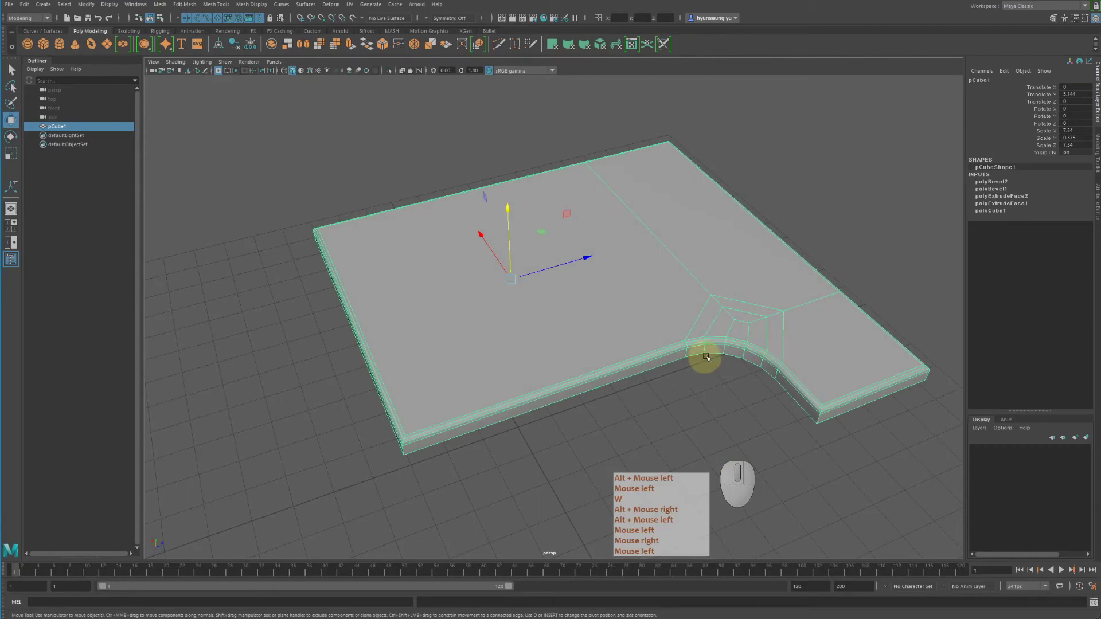
pyautogui.keyDown('alt'); pyautogui.moveTo(707, 356); pyautogui.dragTo(690, 356, button='right'); pyautogui.keyUp('alt')
pyautogui.keyDown('alt'); pyautogui.moveTo(690, 356); pyautogui.dragTo(762, 327); pyautogui.keyUp('alt')
pyautogui.keyDown('alt'); pyautogui.moveTo(762, 327); pyautogui.dragTo(752, 354, button='middle'); pyautogui.keyUp('alt')
pyautogui.keyDown('alt'); pyautogui.moveTo(753, 355); pyautogui.dragTo(742, 362); pyautogui.keyUp('alt')
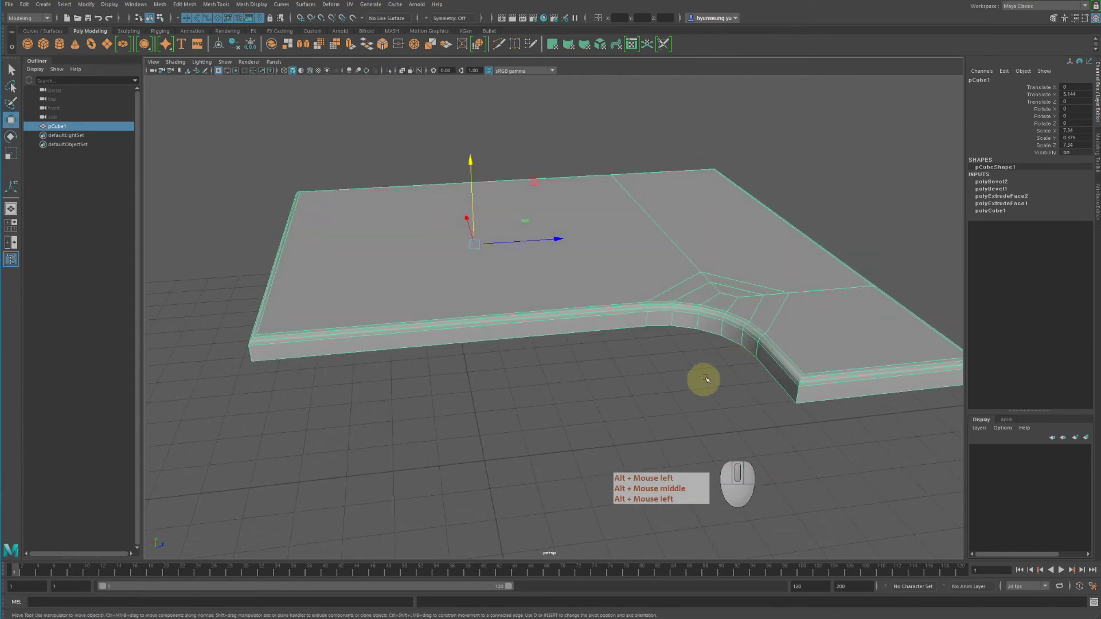
pyautogui.keyDown('alt'); pyautogui.moveTo(685, 333); pyautogui.dragTo(617, 284); pyautogui.keyUp('alt')
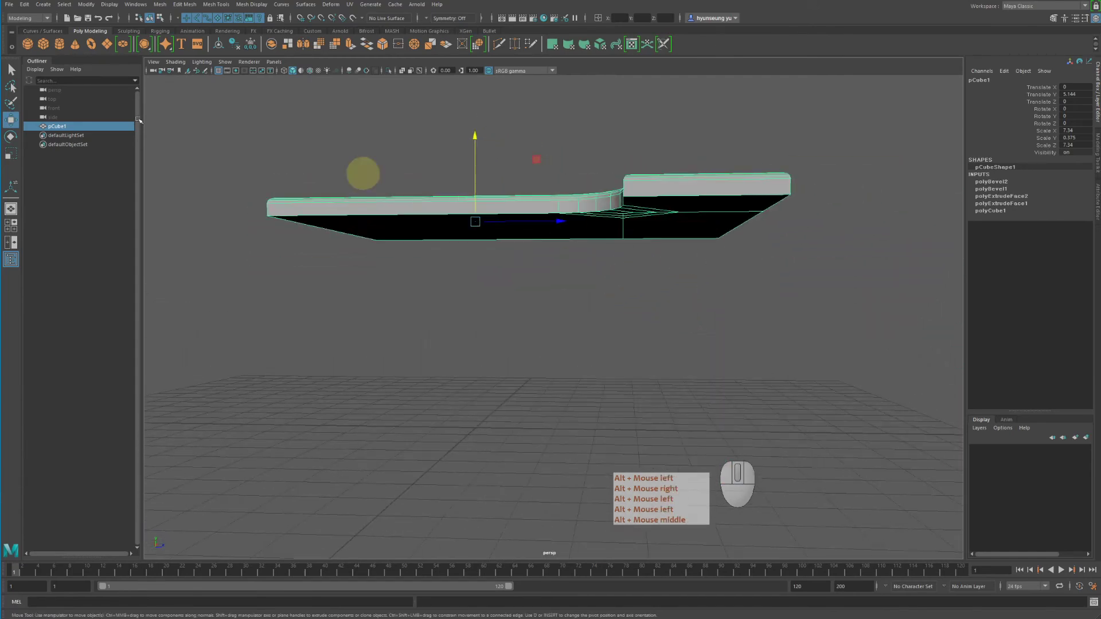
# Create a new polygon cube and scale it to 3.449 in Y and 0.356 in Z
pyautogui.click(43, 44)
pyautogui.keyDown('alt'); pyautogui.moveTo(614, 224); pyautogui.dragTo(589, 184, button='right'); pyautogui.keyUp('alt')
pyautogui.keyDown('alt'); pyautogui.moveTo(590, 184); pyautogui.dragTo(593, 181, button='middle'); pyautogui.keyUp('alt')
pyautogui.press('r')
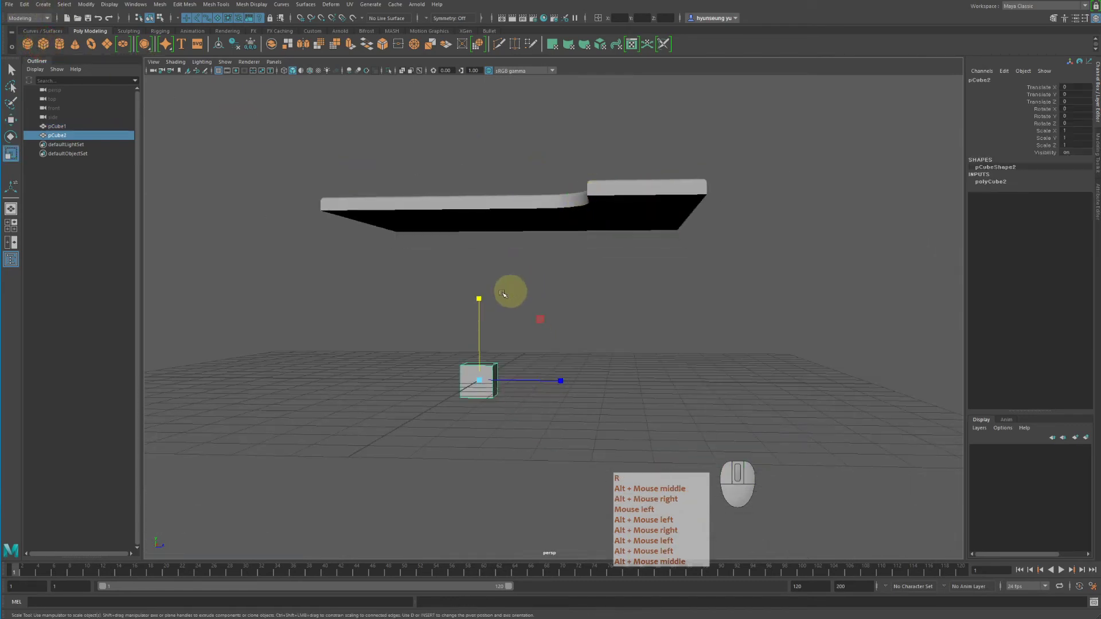
pyautogui.moveTo(478, 300); pyautogui.dragTo(467, 100)
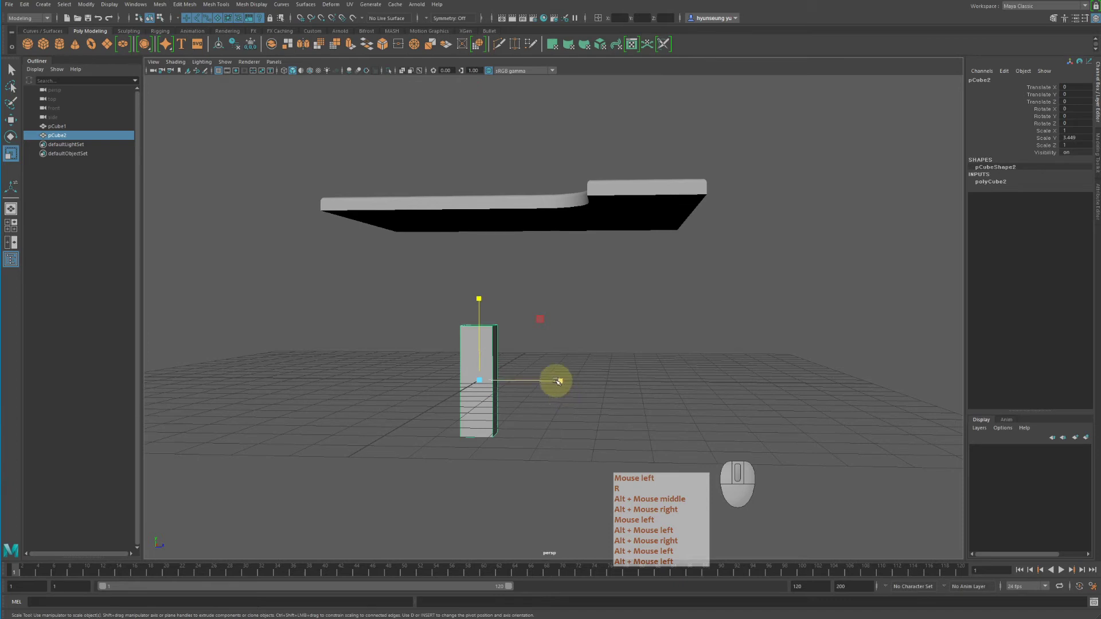
pyautogui.moveTo(555, 381); pyautogui.dragTo(454, 400)
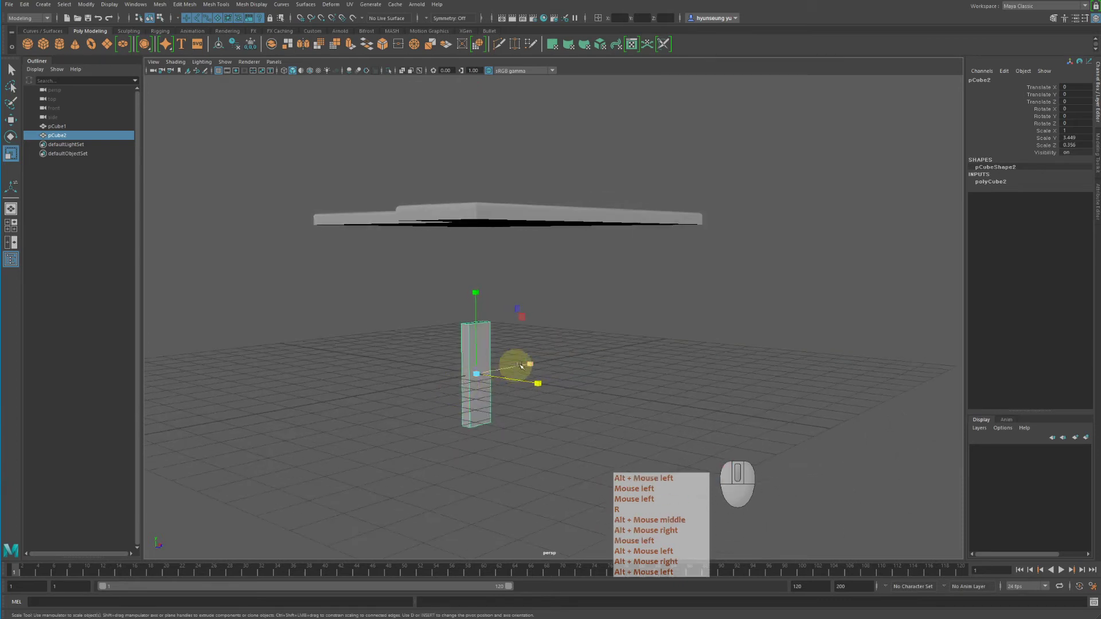
# Stretch the new panel to Scale X 7.134 and move it under the slab's leg end, at Translate X -1.201 and Z 6.488
pyautogui.moveTo(529, 366); pyautogui.dragTo(985, 310)
pyautogui.press('w')
pyautogui.keyDown('alt'); pyautogui.moveTo(986, 310); pyautogui.dragTo(766, 385); pyautogui.keyUp('alt')
pyautogui.press('z')
pyautogui.moveTo(549, 379); pyautogui.dragTo(755, 369)
pyautogui.keyDown('alt'); pyautogui.moveTo(755, 370); pyautogui.dragTo(506, 283); pyautogui.keyUp('alt')
pyautogui.press('w')
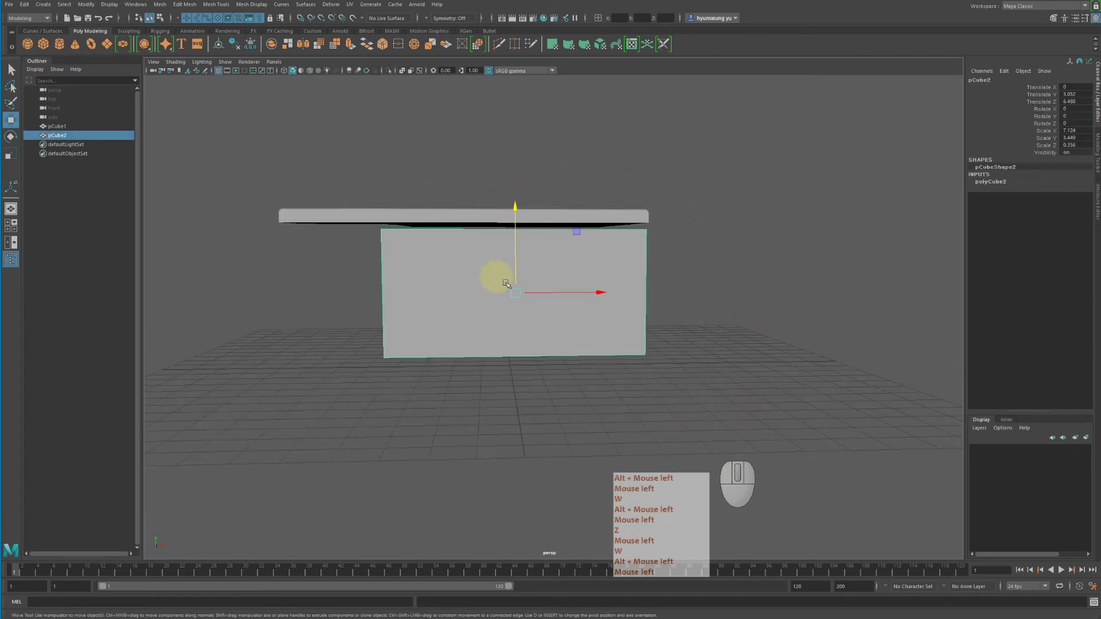
pyautogui.moveTo(589, 297); pyautogui.dragTo(644, 192)
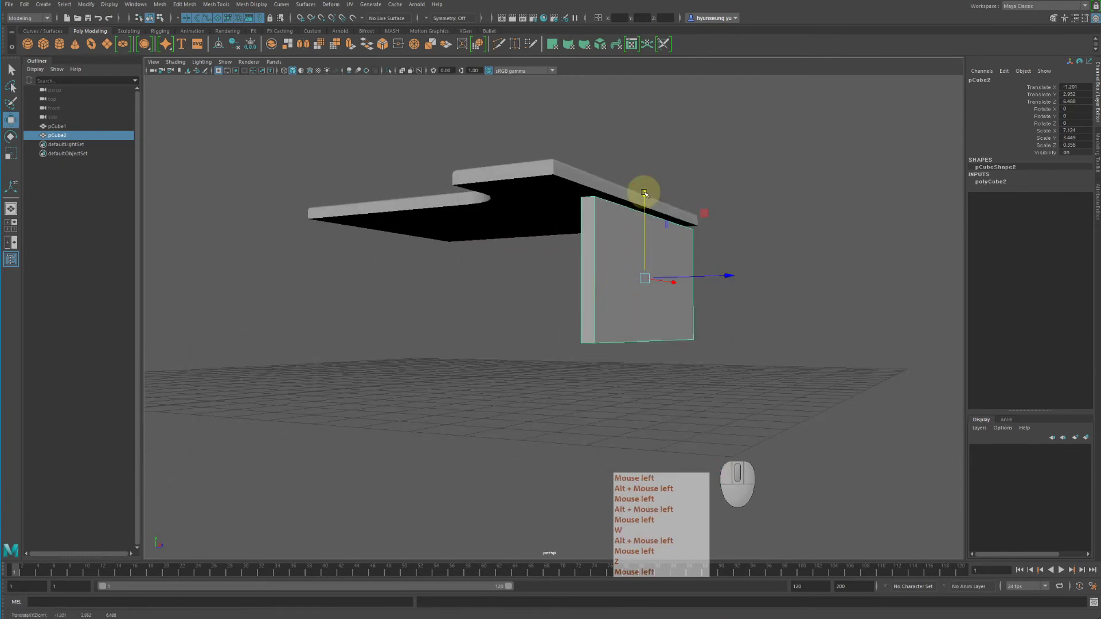
# Switch the upright panel to face mode and select its bottom face
pyautogui.press('r')
pyautogui.click(611, 238)
pyautogui.keyDown('alt'); pyautogui.moveTo(611, 238); pyautogui.dragTo(593, 338); pyautogui.keyUp('alt')
pyautogui.rightClick(590, 241)
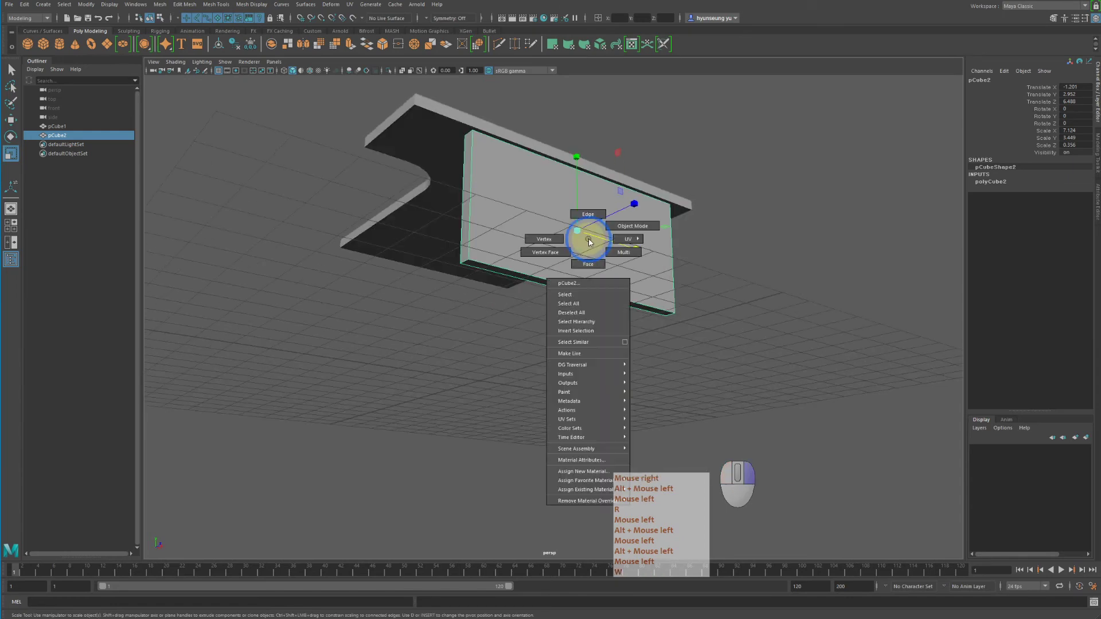
pyautogui.moveTo(589, 242); pyautogui.dragTo(587, 264, button='right')
pyautogui.click(575, 285)
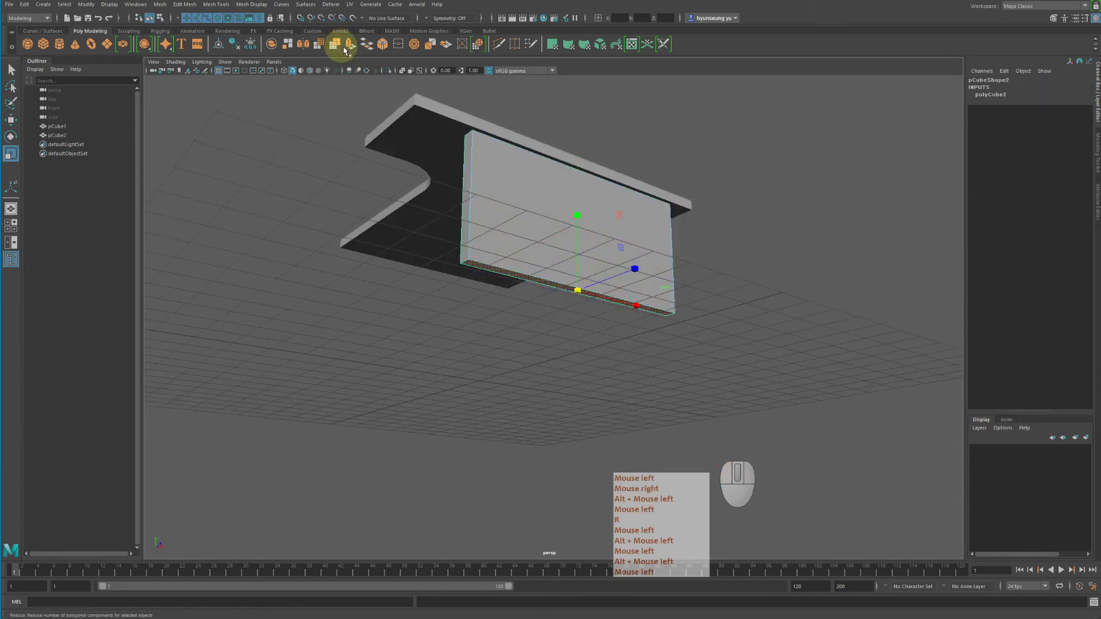
# Extrude the panel's bottom face downward to a Local Translate Z of 1.349
pyautogui.click(351, 48)
pyautogui.keyDown('alt'); pyautogui.moveTo(636, 243); pyautogui.dragTo(644, 172, button='middle'); pyautogui.keyUp('alt')
pyautogui.keyDown('alt'); pyautogui.moveTo(642, 168); pyautogui.dragTo(627, 199); pyautogui.keyUp('alt')
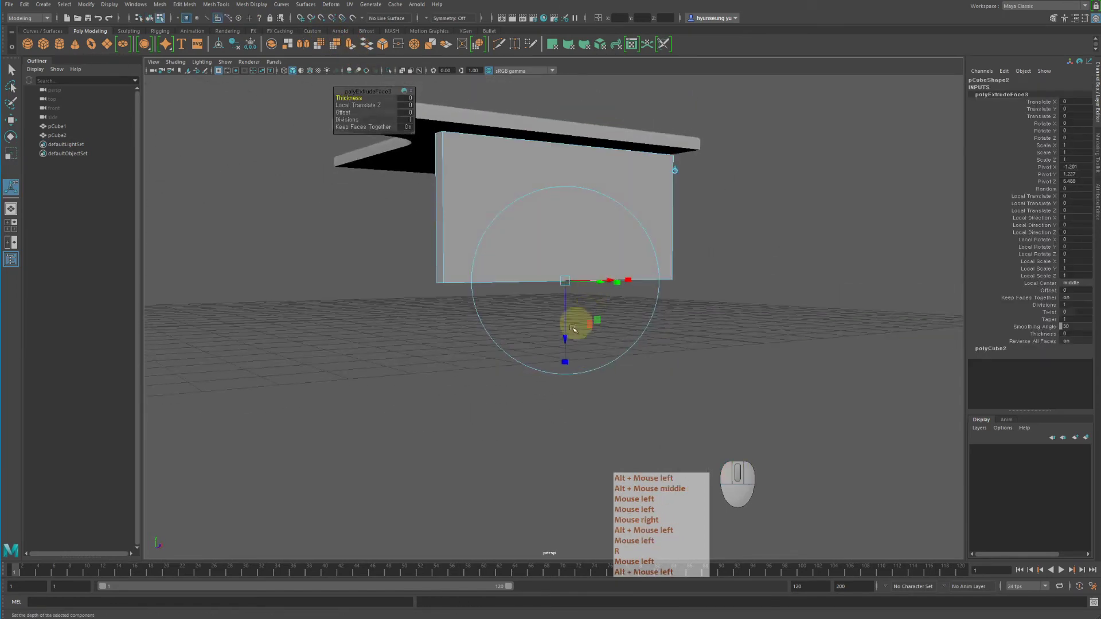
pyautogui.moveTo(574, 329); pyautogui.dragTo(561, 390)
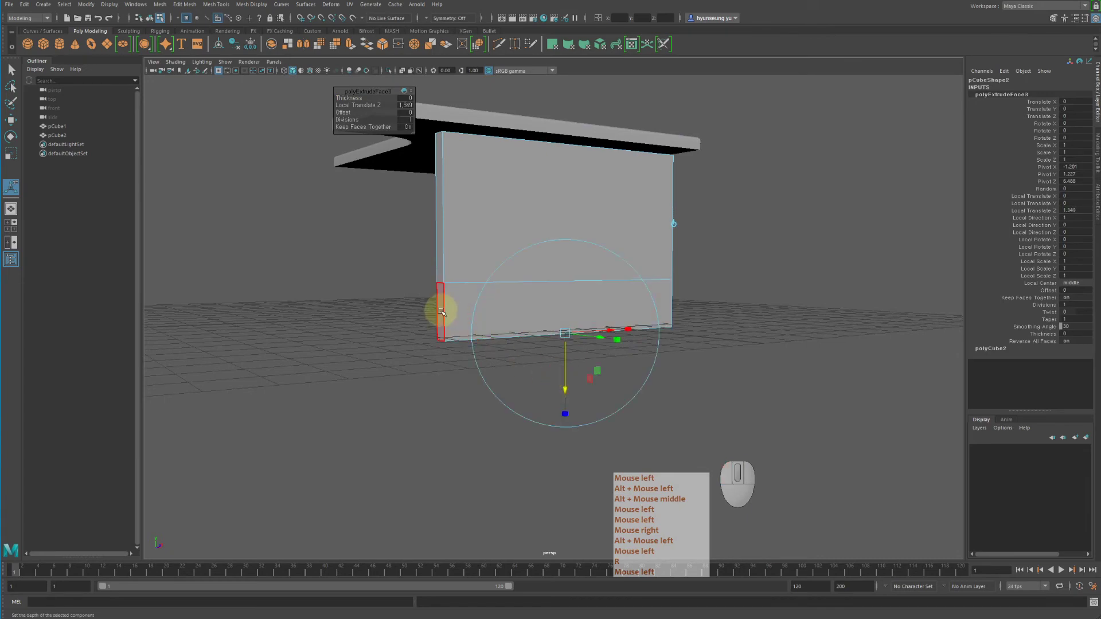
# Extrude the narrow front face of the panel's lower strip outward to form a foot, and return to object mode
pyautogui.click(440, 311)
pyautogui.press('g')
pyautogui.moveTo(388, 319); pyautogui.dragTo(347, 325)
pyautogui.keyDown('alt'); pyautogui.moveTo(346, 325); pyautogui.dragTo(500, 307); pyautogui.keyUp('alt')
pyautogui.press('q')
pyautogui.moveTo(508, 272); pyautogui.dragTo(546, 251, button='right')
pyautogui.keyDown('alt'); pyautogui.moveTo(558, 280); pyautogui.dragTo(682, 284); pyautogui.keyUp('alt')
pyautogui.click(744, 286)
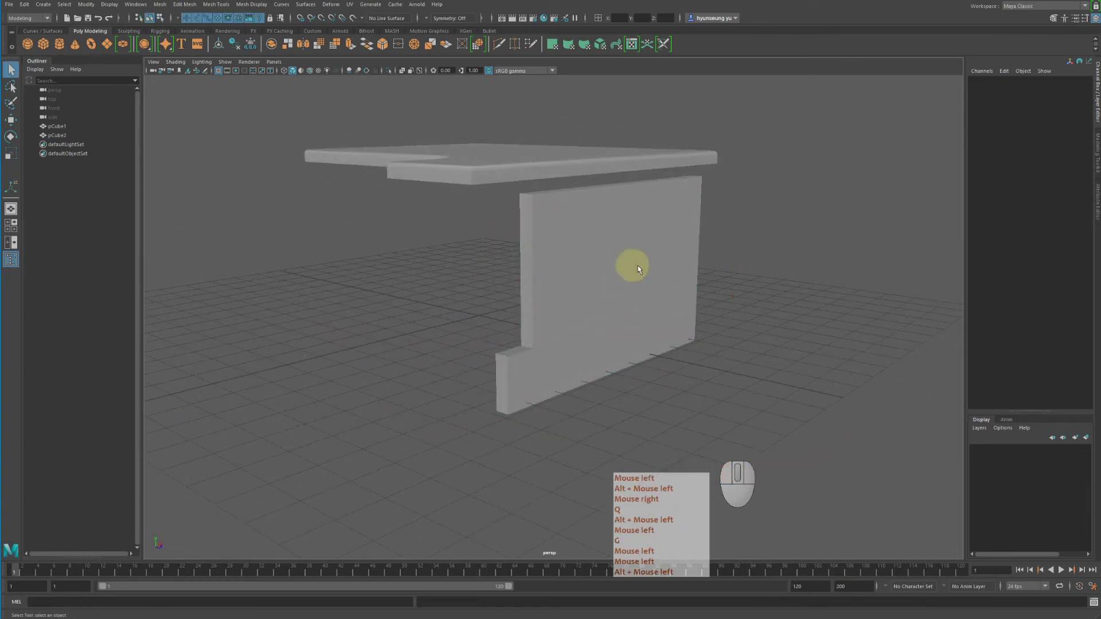
# Select the whole side panel and bevel all of its edges
pyautogui.click(629, 293)
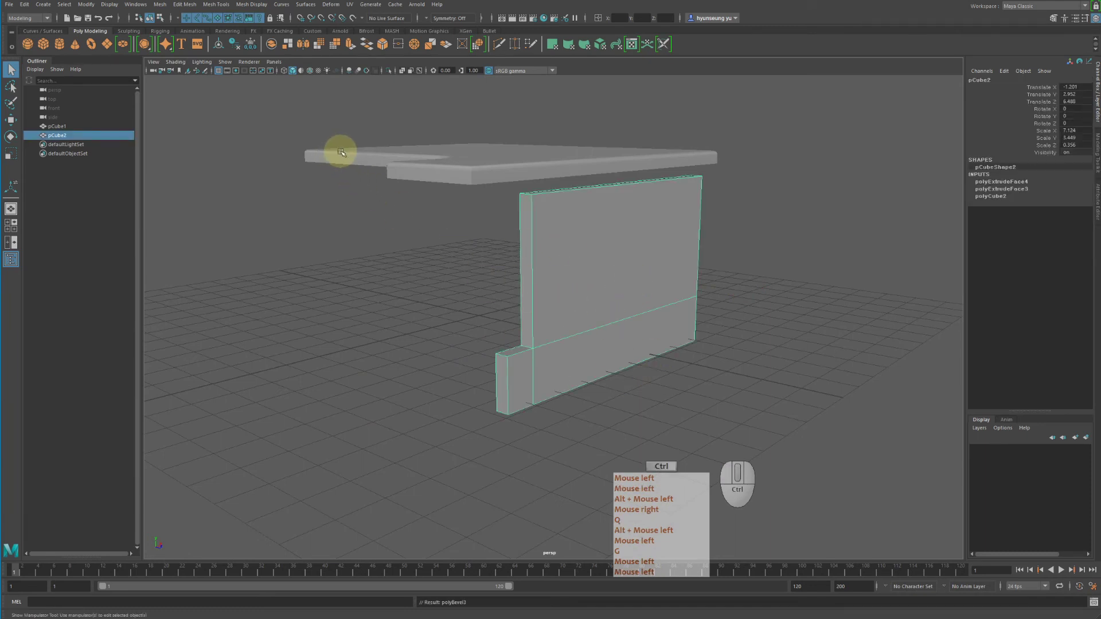
pyautogui.hotkey('ctrl', 'b')
pyautogui.keyDown('alt'); pyautogui.moveTo(599, 287); pyautogui.dragTo(553, 285); pyautogui.keyUp('alt')
pyautogui.keyDown('alt'); pyautogui.moveTo(552, 285); pyautogui.dragTo(418, 232, button='right'); pyautogui.keyUp('alt')
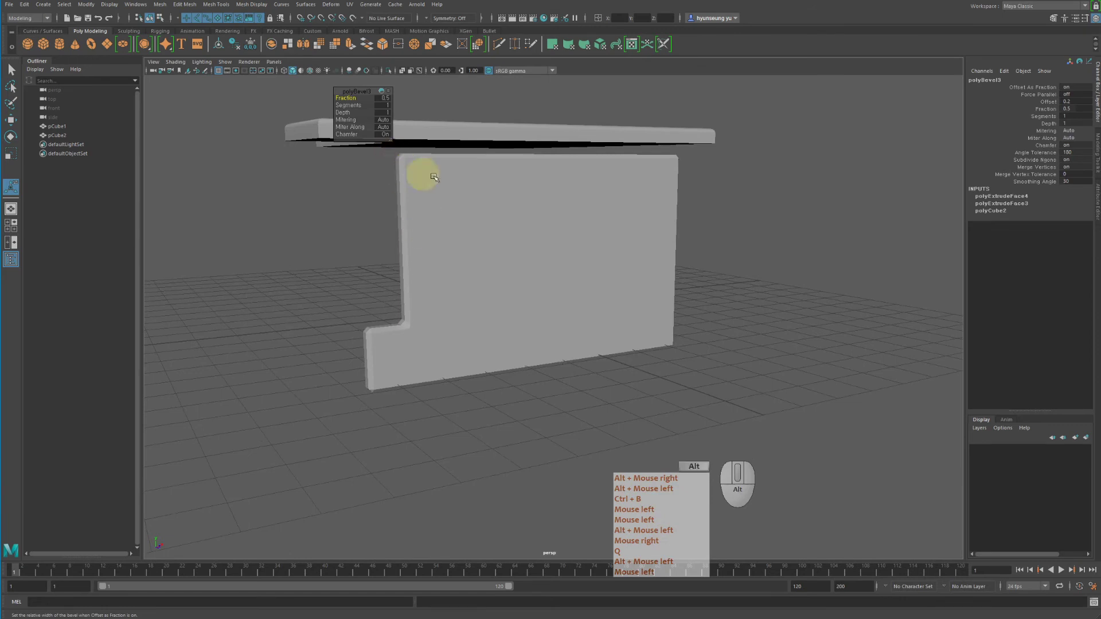
pyautogui.keyDown('alt'); pyautogui.moveTo(425, 177); pyautogui.dragTo(499, 212, button='middle'); pyautogui.keyUp('alt')
pyautogui.keyDown('alt'); pyautogui.moveTo(499, 212); pyautogui.dragTo(496, 189); pyautogui.keyUp('alt')
pyautogui.keyDown('alt'); pyautogui.moveTo(496, 190); pyautogui.dragTo(495, 170, button='right'); pyautogui.keyUp('alt')
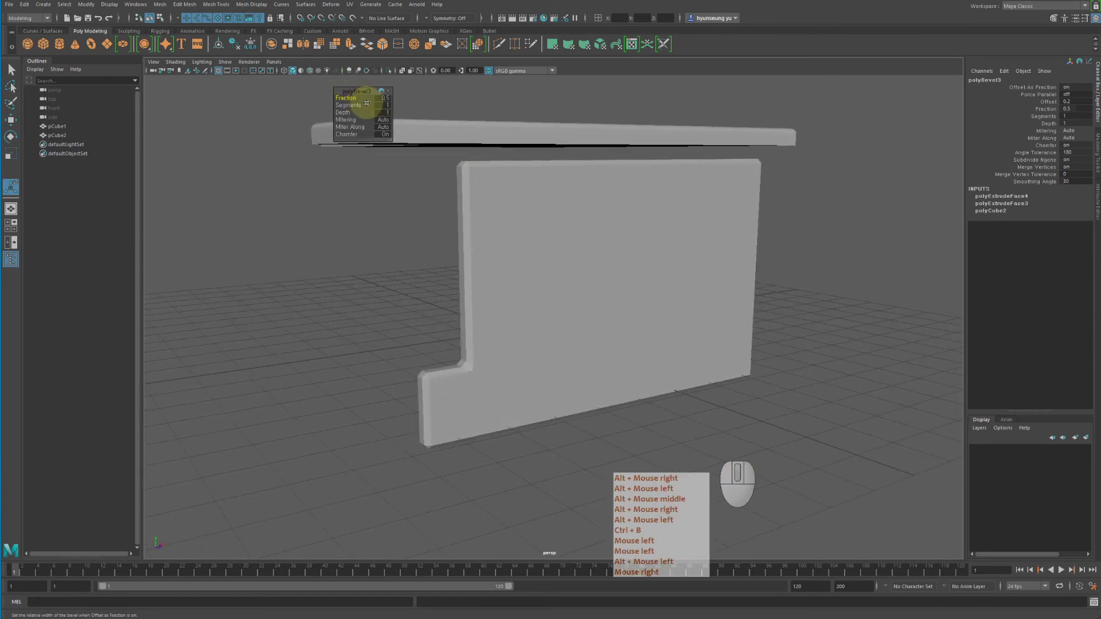
# Try a bevel fraction of 0.1, set it to 0.2, and give the bevel 3 segments
pyautogui.click(385, 99)
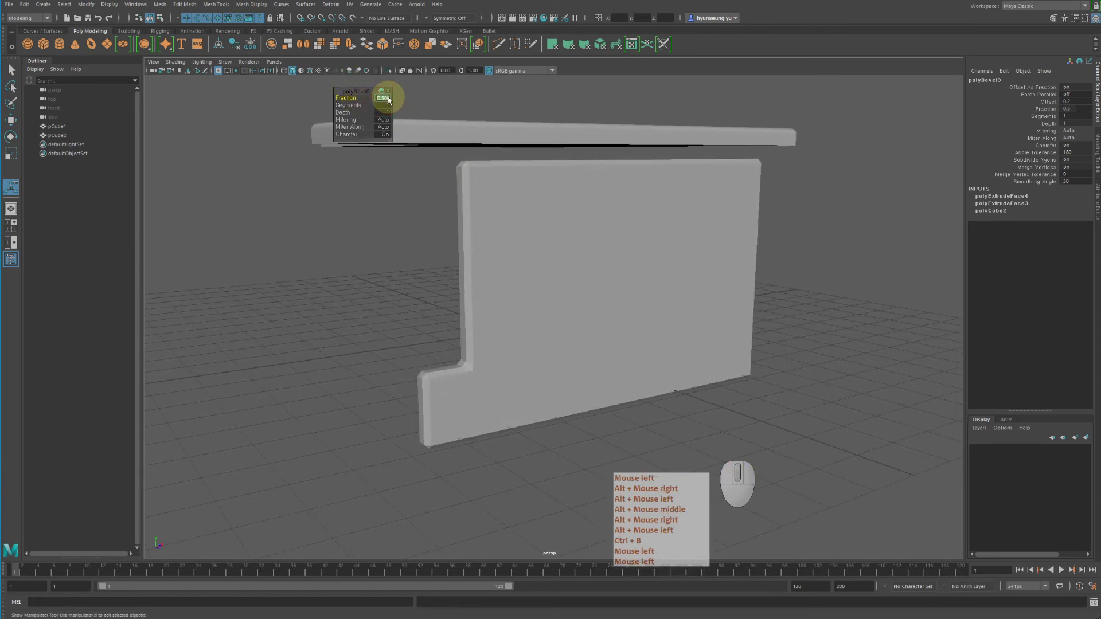
pyautogui.write('0.1')
pyautogui.press('Return')
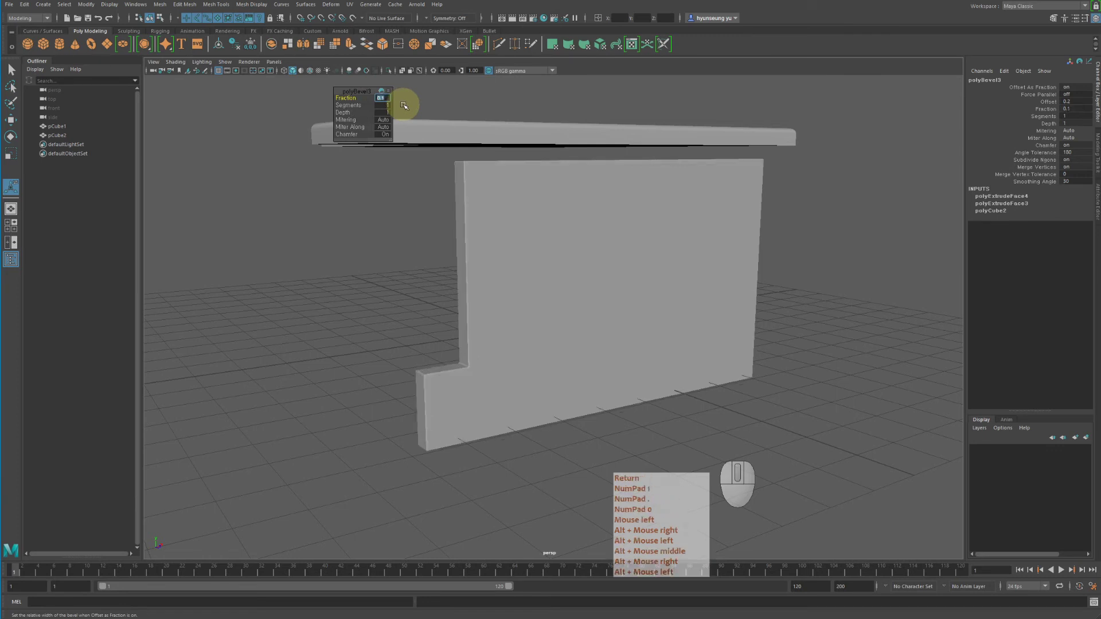
pyautogui.write('0.')
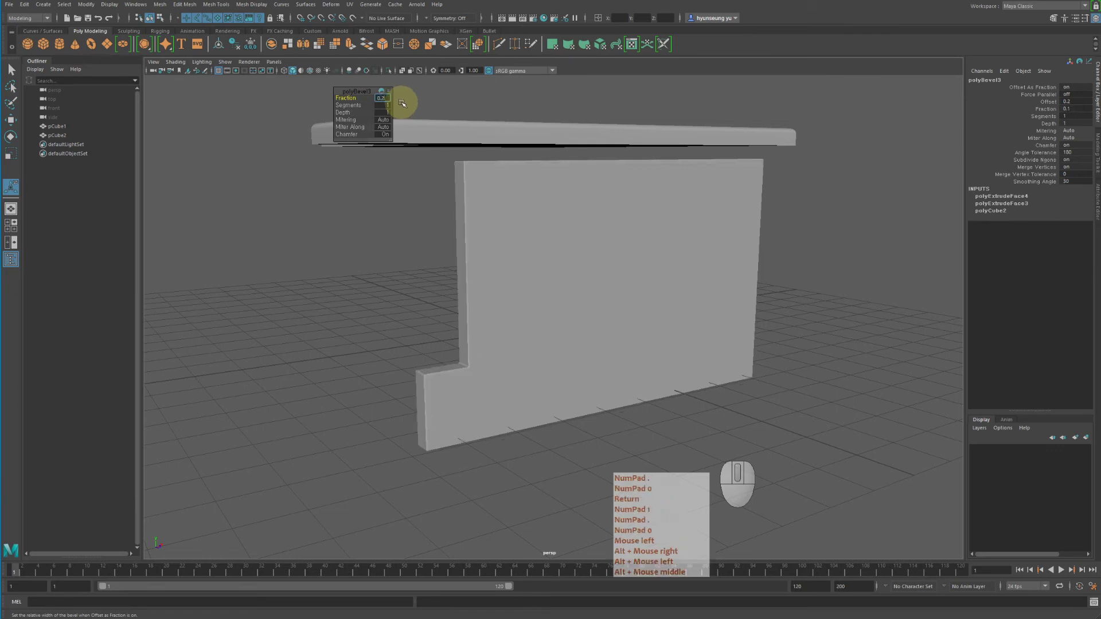
pyautogui.write('2')
pyautogui.press('Return')
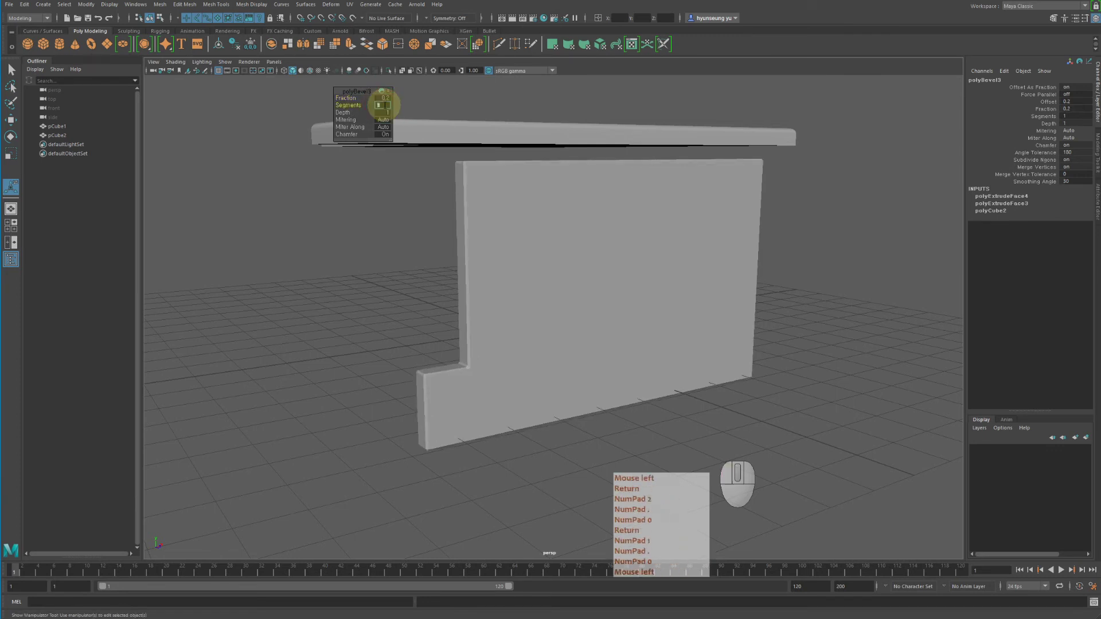
pyautogui.keyDown('alt'); pyautogui.moveTo(576, 229); pyautogui.dragTo(539, 319); pyautogui.keyUp('alt')
pyautogui.keyDown('alt'); pyautogui.moveTo(563, 324); pyautogui.dragTo(629, 290, button='right'); pyautogui.keyUp('alt')
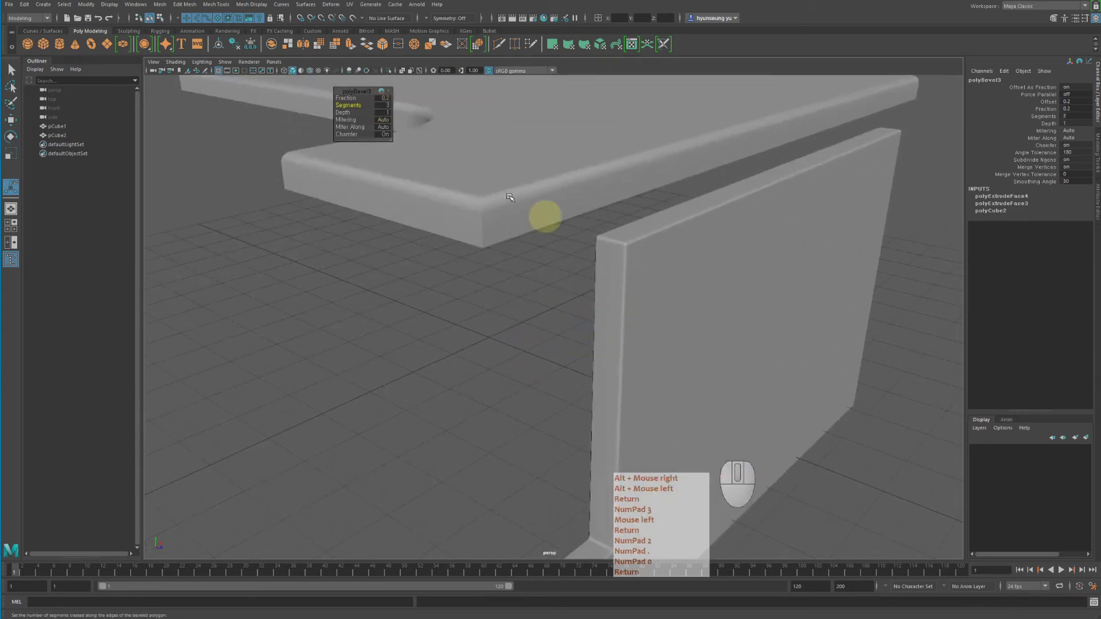
# Try a bevel fraction of 0.3 on the side panel, settle on 0.4, and deselect the panel
pyautogui.write('0.')
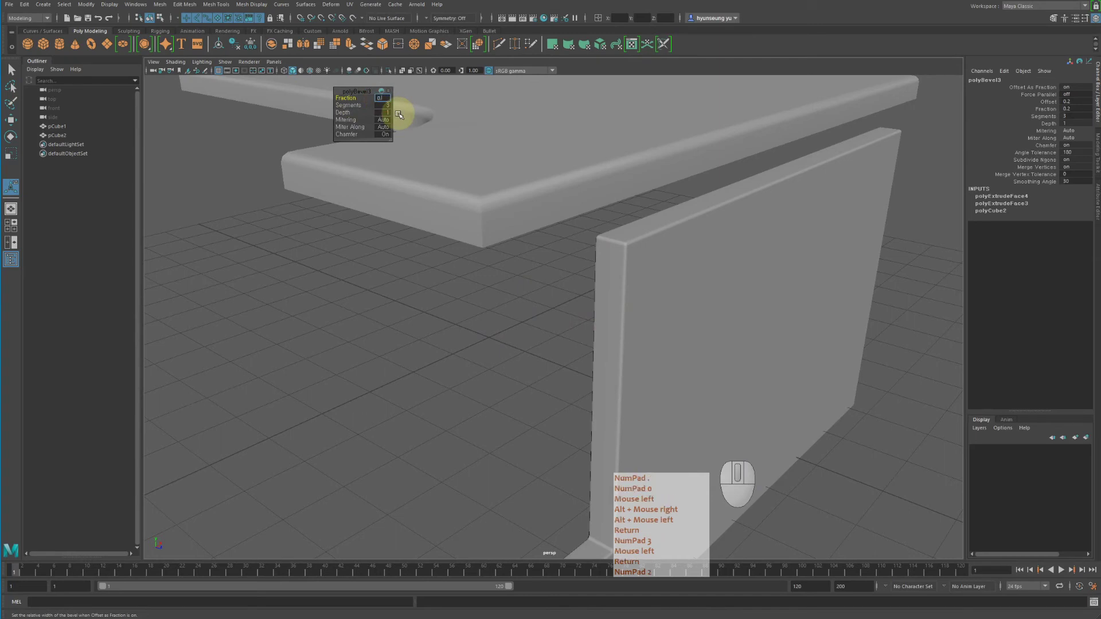
pyautogui.write('3')
pyautogui.press('Return')
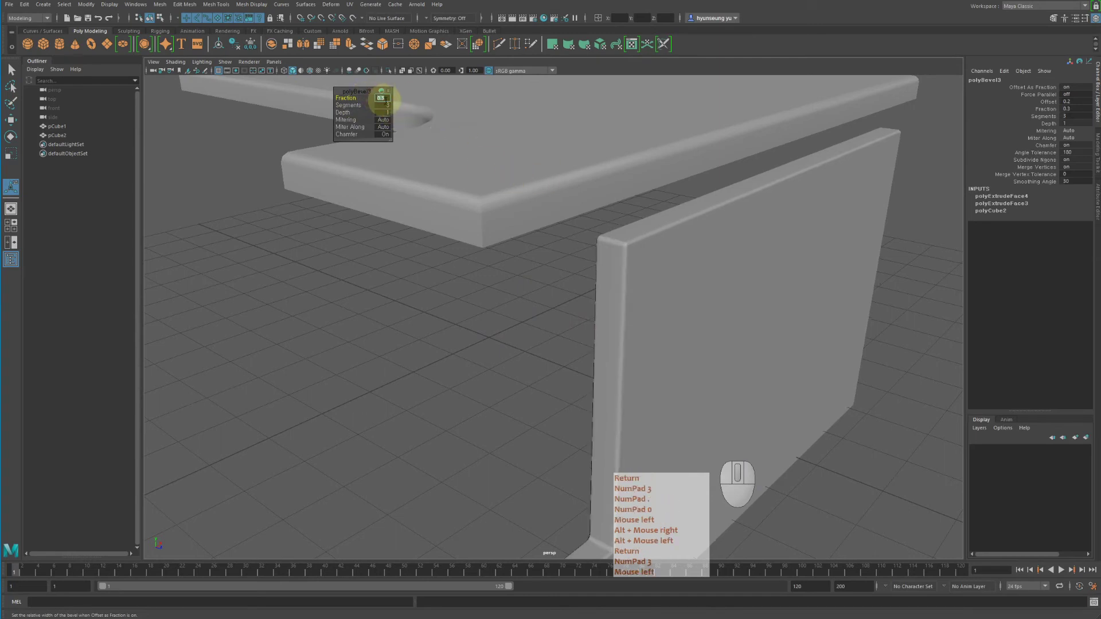
pyautogui.click(328, 104)
pyautogui.write('0.4')
pyautogui.press('Return')
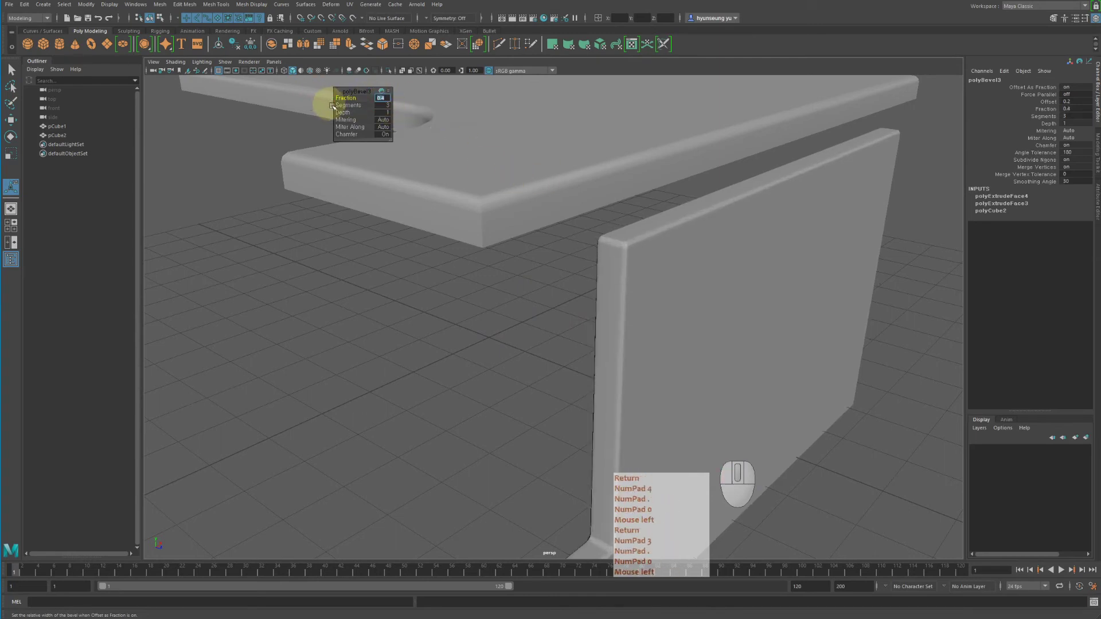
pyautogui.keyDown('alt'); pyautogui.moveTo(653, 226); pyautogui.dragTo(715, 235); pyautogui.keyUp('alt')
pyautogui.keyDown('alt'); pyautogui.moveTo(715, 235); pyautogui.dragTo(668, 197, button='right'); pyautogui.keyUp('alt')
pyautogui.keyDown('alt'); pyautogui.click(749, 233); pyautogui.keyUp('alt')
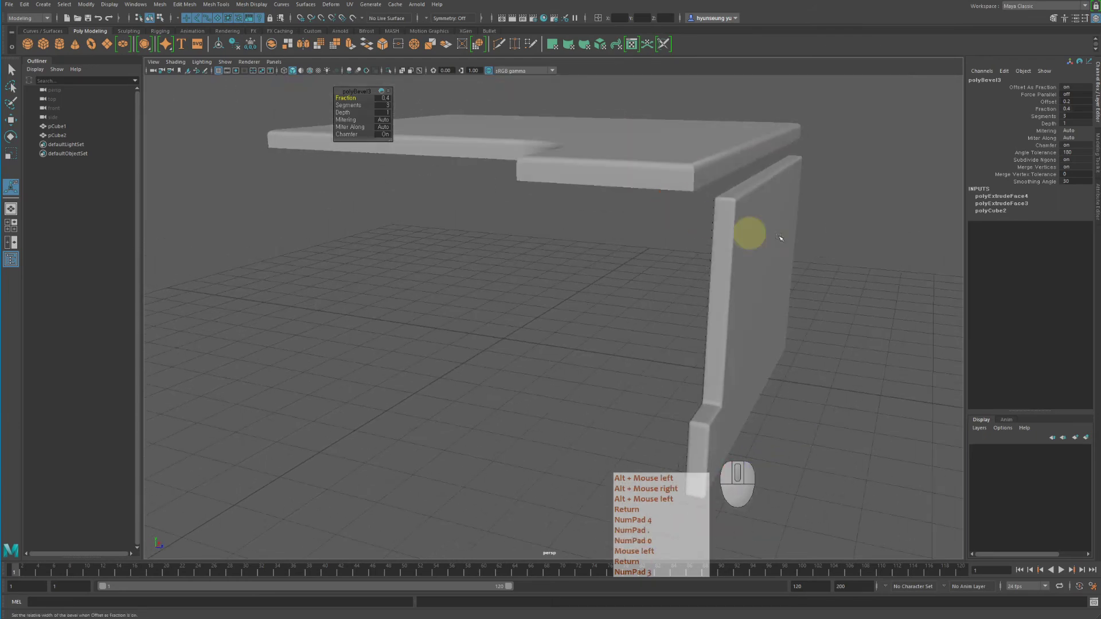
pyautogui.click(780, 238)
pyautogui.keyDown('alt'); pyautogui.moveTo(868, 306); pyautogui.dragTo(833, 274); pyautogui.keyUp('alt')
pyautogui.keyDown('alt'); pyautogui.moveTo(829, 277); pyautogui.dragTo(853, 284); pyautogui.keyUp('alt')
pyautogui.click(848, 314)
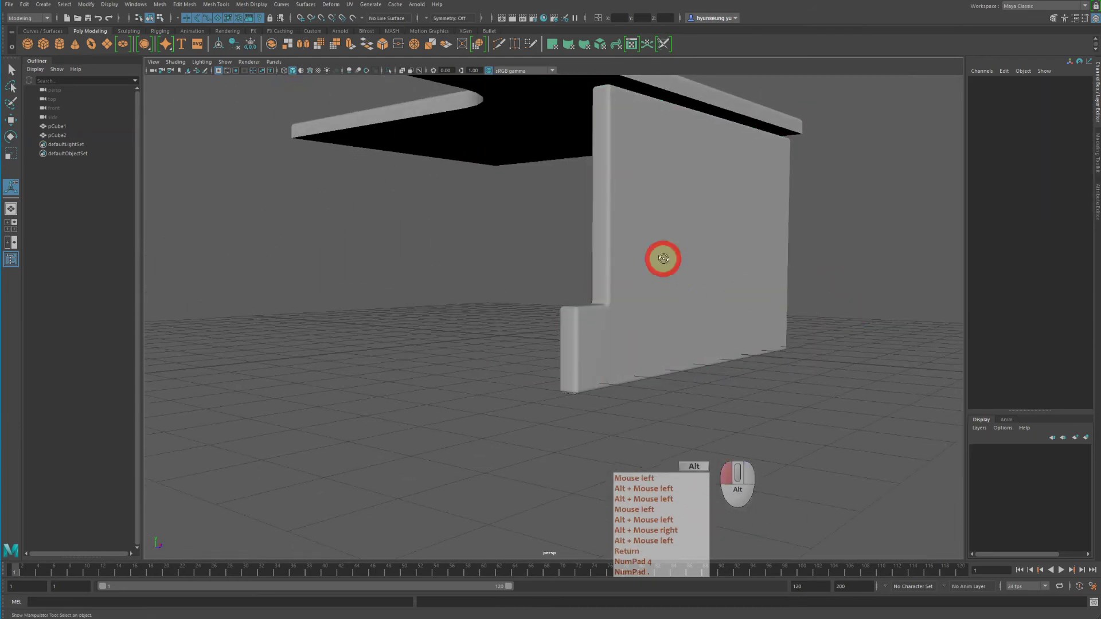
# Duplicate the side panel and move the copy under the slab's opposite end, at Translate Z -3.142
pyautogui.keyDown('alt'); pyautogui.moveTo(663, 258); pyautogui.dragTo(778, 248); pyautogui.keyUp('alt')
pyautogui.click(843, 275)
pyautogui.keyDown('alt'); pyautogui.moveTo(864, 297); pyautogui.dragTo(764, 266, button='middle'); pyautogui.keyUp('alt')
pyautogui.keyDown('alt'); pyautogui.moveTo(764, 265); pyautogui.dragTo(780, 275); pyautogui.keyUp('alt')
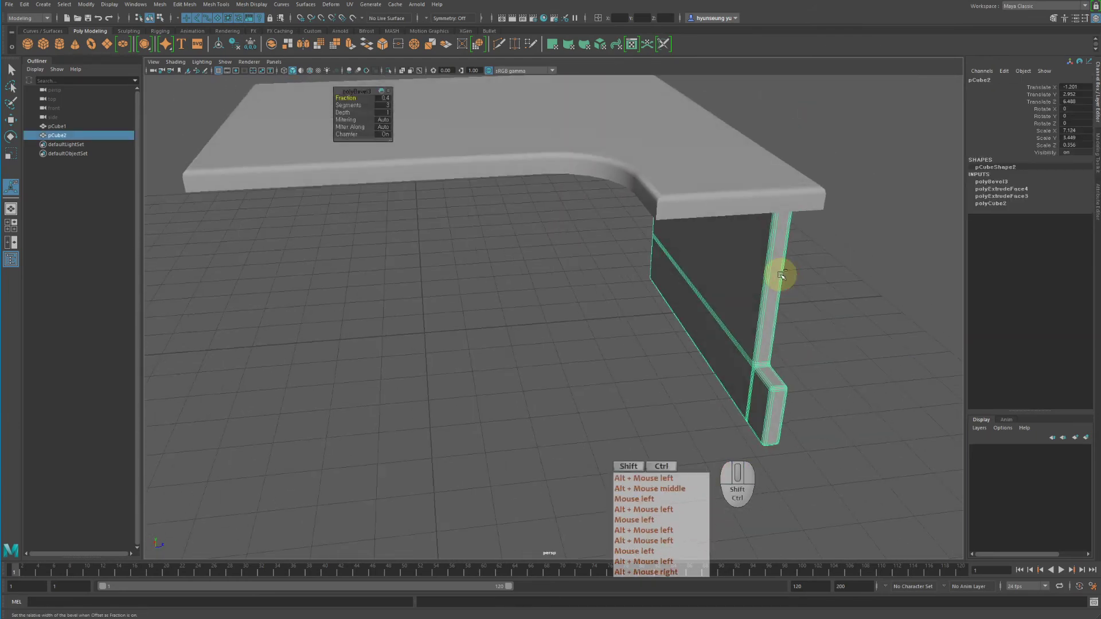
pyautogui.hotkey('ctrl', 'd')
pyautogui.keyDown('alt'); pyautogui.moveTo(786, 283); pyautogui.dragTo(572, 258, button='right'); pyautogui.keyUp('alt')
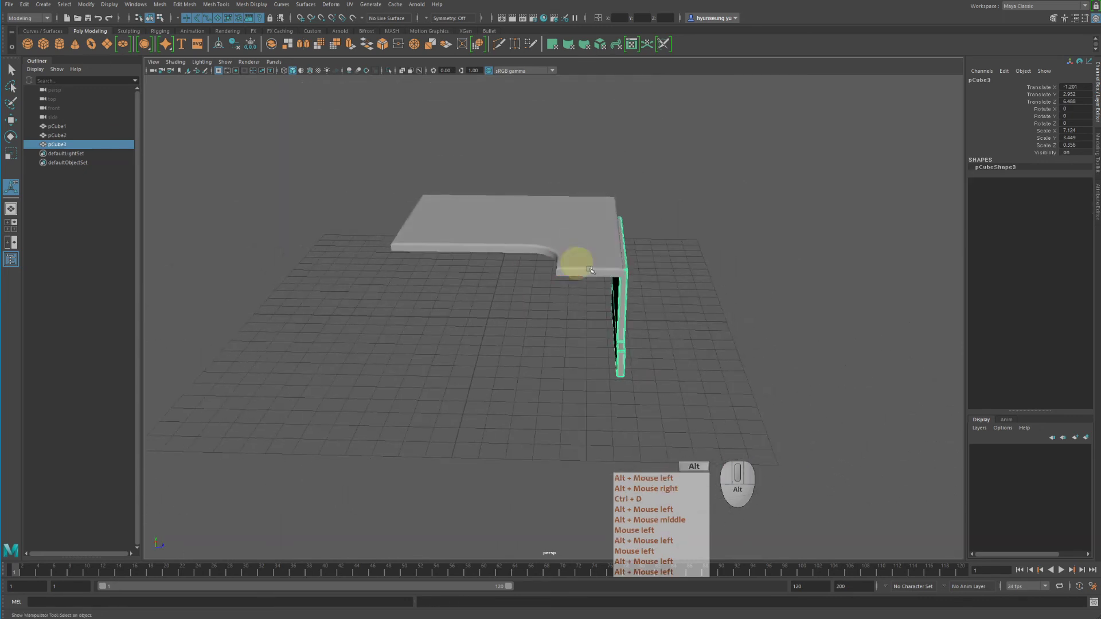
pyautogui.press('w')
pyautogui.moveTo(700, 278); pyautogui.dragTo(538, 311)
# Shift both side panels together along X and up to the slab's underside, to Translate X -0.036 and Y 3.275
pyautogui.keyDown('shift'); pyautogui.click(580, 278); pyautogui.keyUp('shift')
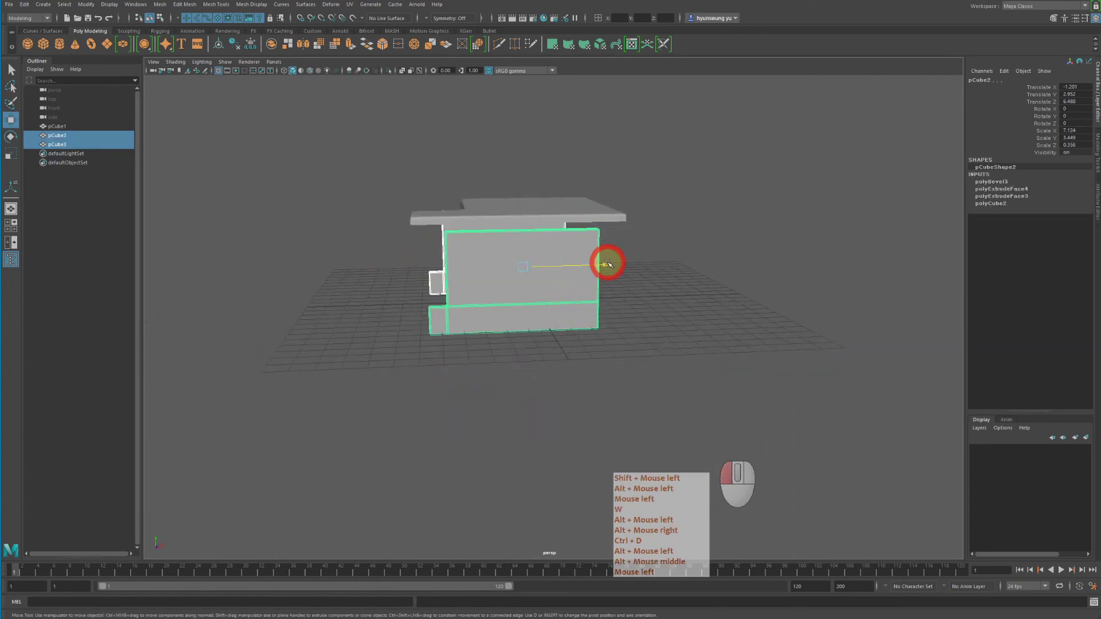
pyautogui.moveTo(607, 264); pyautogui.dragTo(624, 264)
pyautogui.moveTo(542, 178); pyautogui.dragTo(666, 315)
pyautogui.click(725, 282)
pyautogui.click(649, 253)
pyautogui.click(599, 248)
pyautogui.press('w')
pyautogui.click(696, 372)
pyautogui.keyDown('alt'); pyautogui.moveTo(698, 376); pyautogui.dragTo(665, 393); pyautogui.keyUp('alt')
# Duplicate the second side panel and move the copy inward as a middle support, at Translate Z -0.119
pyautogui.click(435, 261)
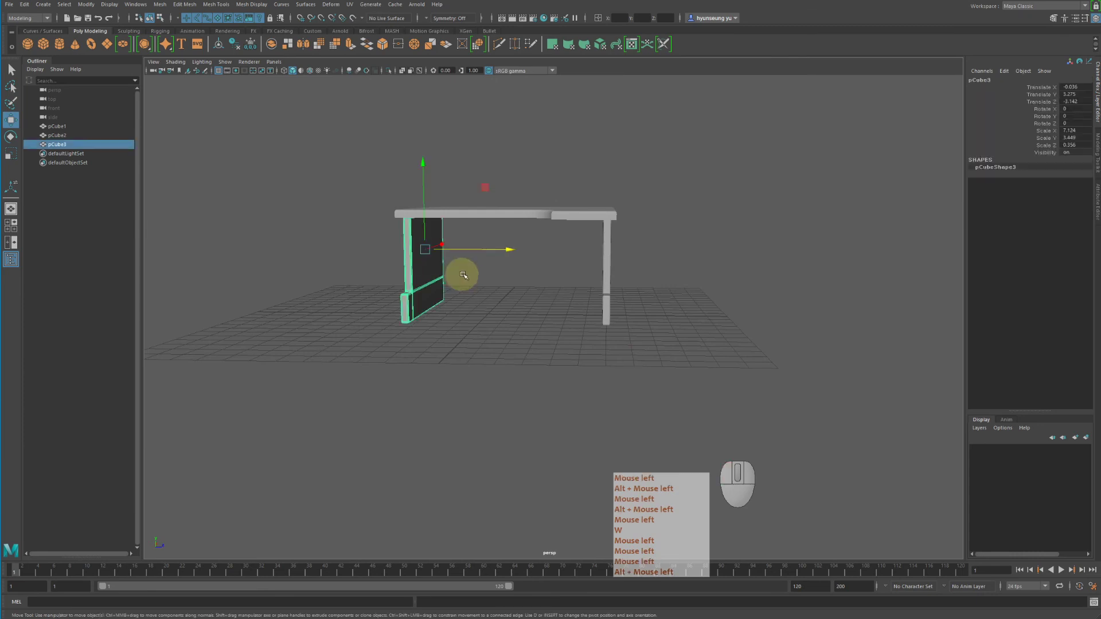
pyautogui.hotkey('ctrl', 'd')
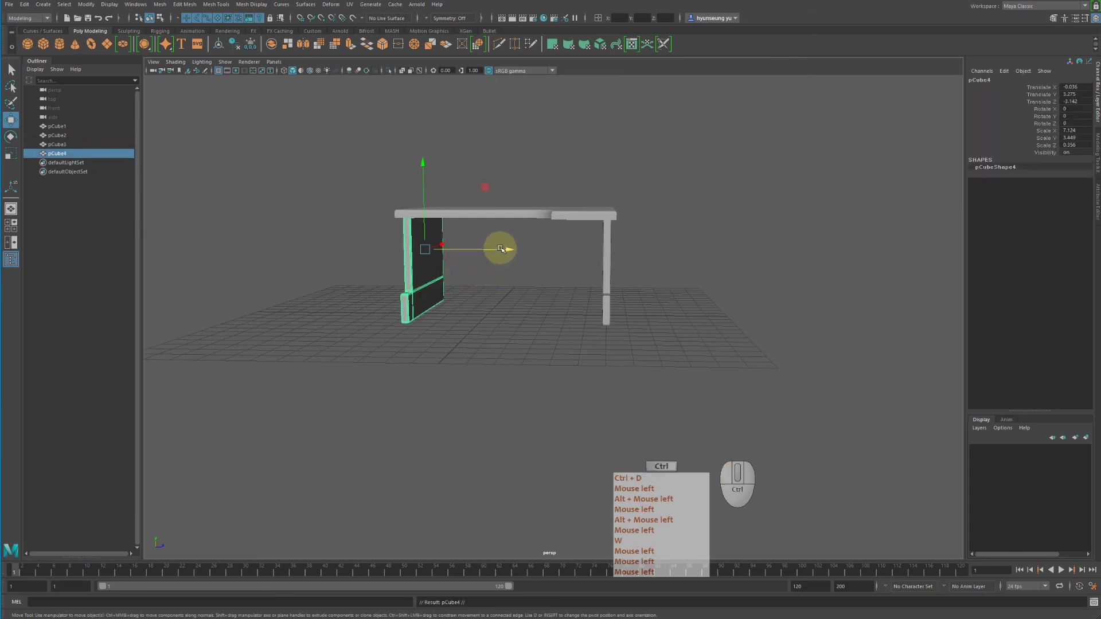
pyautogui.moveTo(500, 251); pyautogui.dragTo(561, 252)
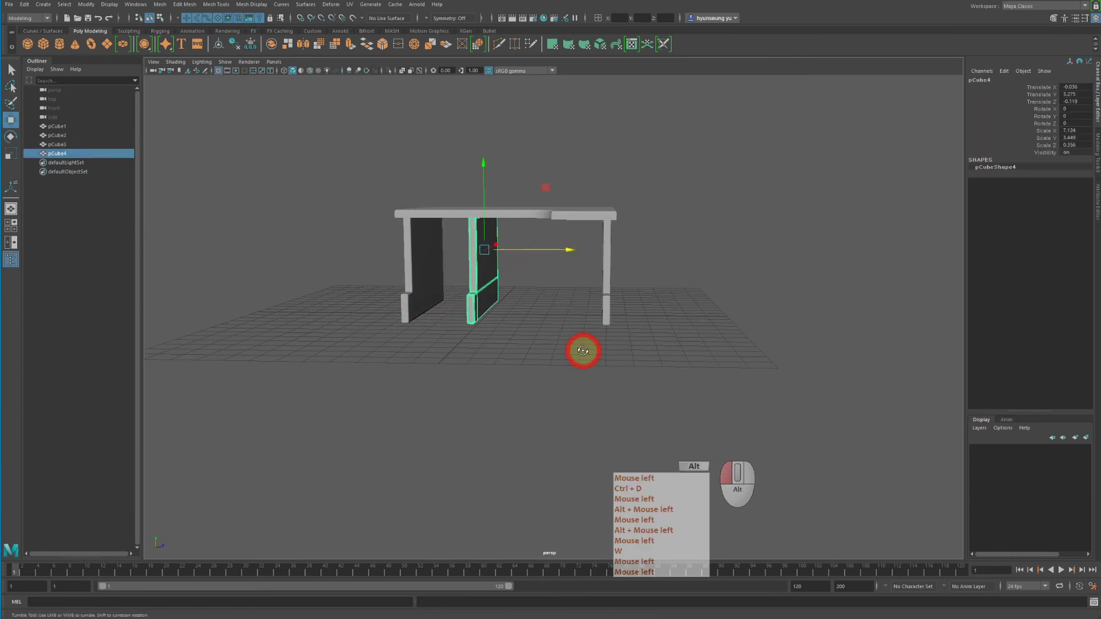
pyautogui.keyDown('alt'); pyautogui.moveTo(582, 349); pyautogui.dragTo(565, 363); pyautogui.keyUp('alt')
pyautogui.click(665, 365)
# Create a new polygon cube and move it between the end panel and the middle panel, at Translate Z -1.656
pyautogui.keyDown('alt'); pyautogui.moveTo(552, 358); pyautogui.dragTo(642, 394, button='middle'); pyautogui.keyUp('alt')
pyautogui.keyDown('alt'); pyautogui.moveTo(581, 369); pyautogui.dragTo(555, 326); pyautogui.keyUp('alt')
pyautogui.keyDown('alt'); pyautogui.moveTo(555, 323); pyautogui.dragTo(575, 319, button='right'); pyautogui.keyUp('alt')
pyautogui.keyDown('alt'); pyautogui.moveTo(504, 283); pyautogui.dragTo(537, 282); pyautogui.keyUp('alt')
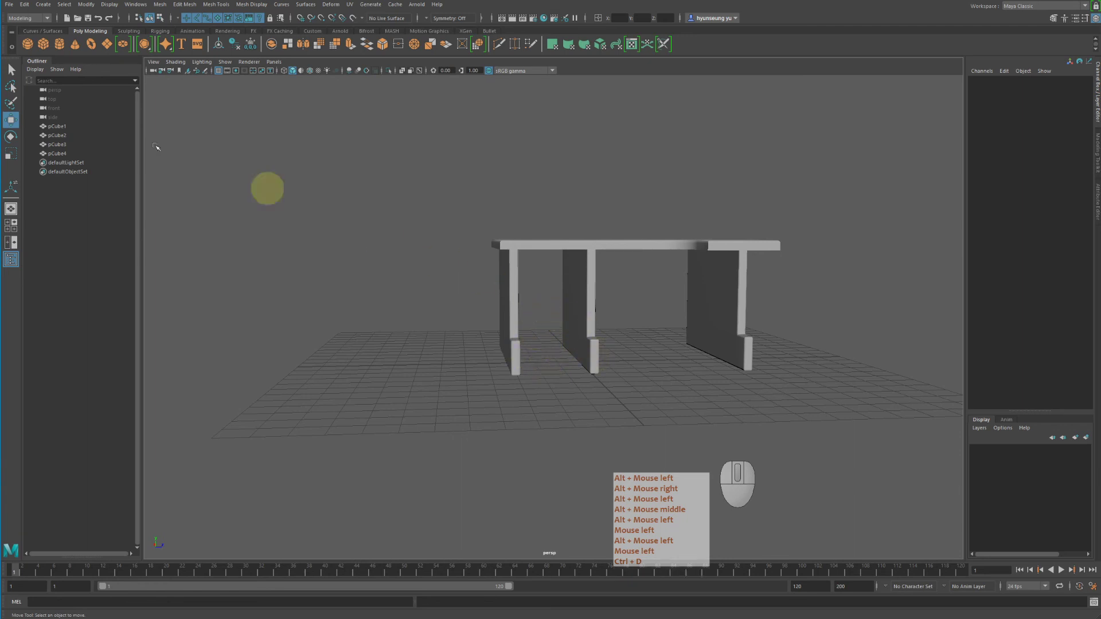
pyautogui.click(47, 49)
pyautogui.keyDown('alt'); pyautogui.moveTo(485, 215); pyautogui.dragTo(503, 266); pyautogui.keyUp('alt')
pyautogui.moveTo(665, 362); pyautogui.dragTo(625, 362)
# Scale the cube into a broad flat board with Scale X 6.141 and Y 0.456, and raise it to Translate Y 2.54
pyautogui.press('r')
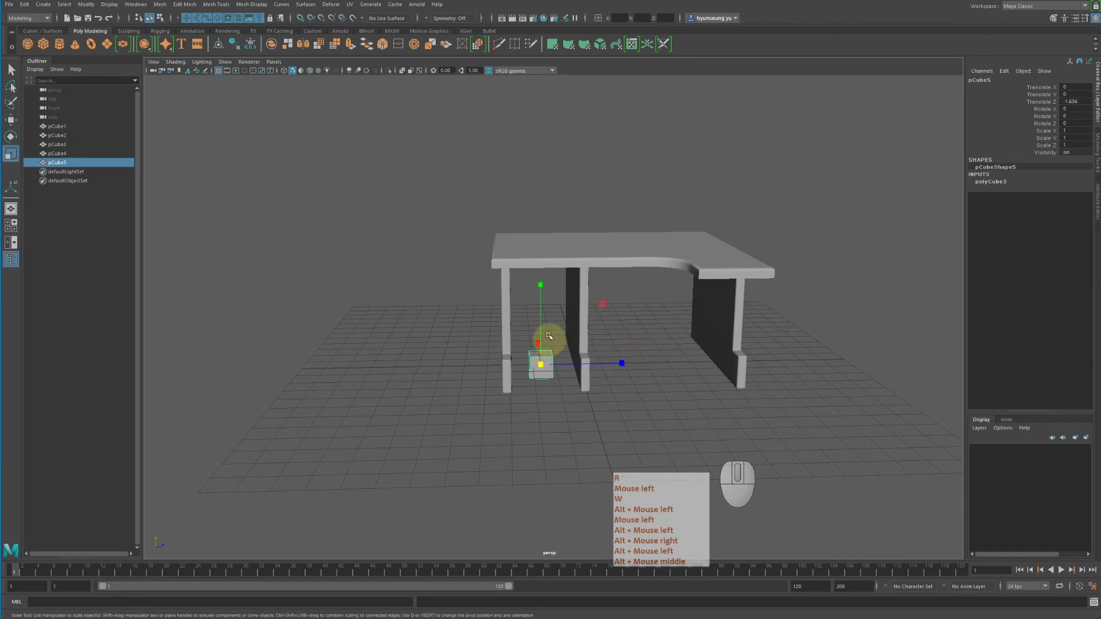
pyautogui.moveTo(543, 285); pyautogui.dragTo(535, 322)
pyautogui.press('r')
pyautogui.moveTo(540, 365); pyautogui.dragTo(644, 388)
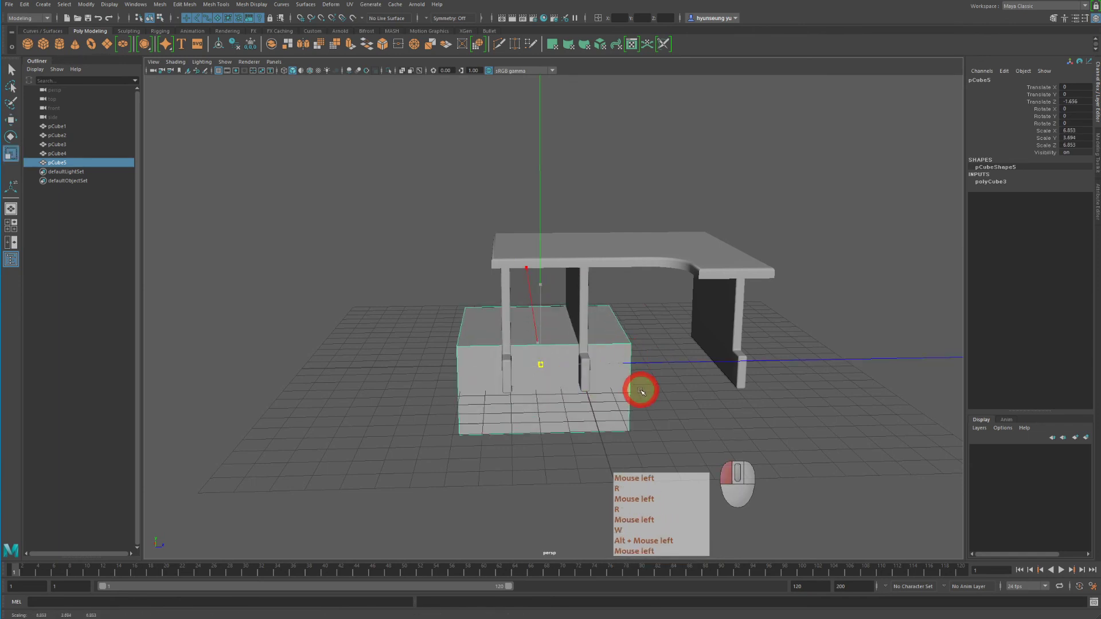
pyautogui.moveTo(540, 286); pyautogui.dragTo(580, 381)
pyautogui.press('w')
pyautogui.moveTo(540, 282); pyautogui.dragTo(538, 231)
# Fit the board between the two panels as a shelf, with Scale Y 0.258, Scale Z 2.638 and Translate Z -1.63
pyautogui.keyDown('alt'); pyautogui.moveTo(494, 259); pyautogui.dragTo(652, 300, button='right'); pyautogui.keyUp('alt')
pyautogui.keyDown('alt'); pyautogui.moveTo(653, 300); pyautogui.dragTo(629, 348, button='middle'); pyautogui.keyUp('alt')
pyautogui.press('r')
pyautogui.moveTo(598, 345); pyautogui.dragTo(591, 339)
pyautogui.press('r')
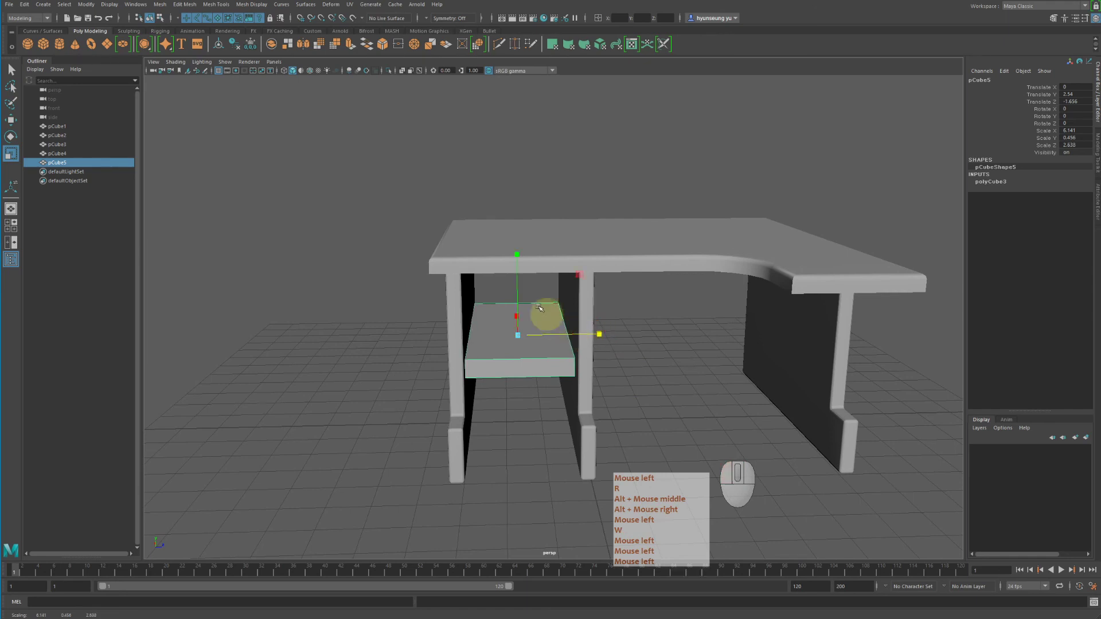
pyautogui.moveTo(517, 254); pyautogui.dragTo(552, 302)
pyautogui.press('w')
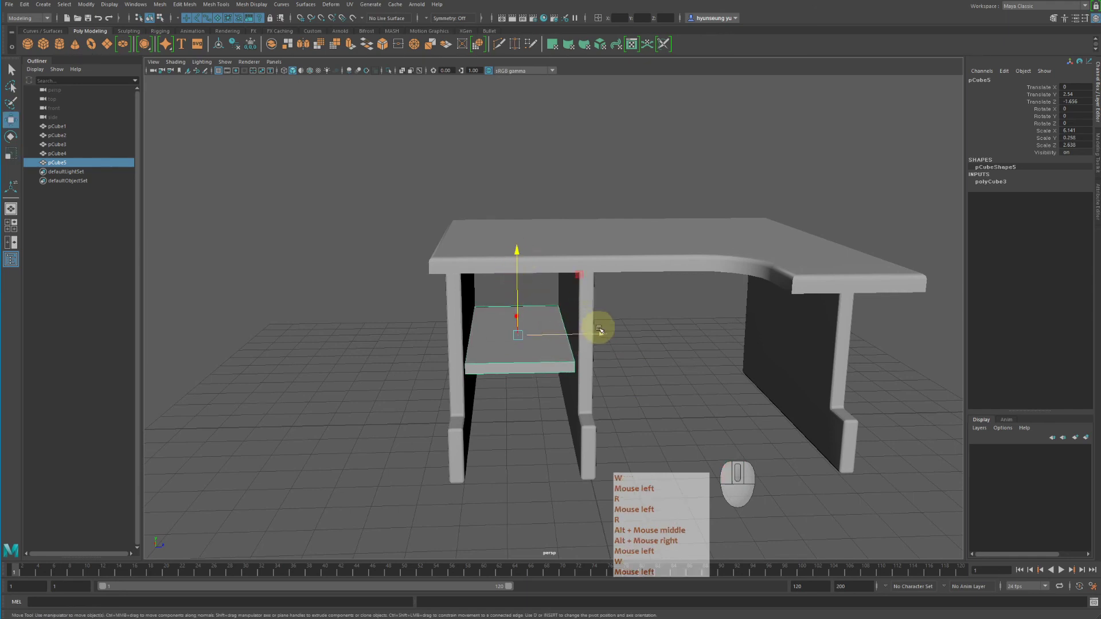
pyautogui.moveTo(601, 333); pyautogui.dragTo(602, 332)
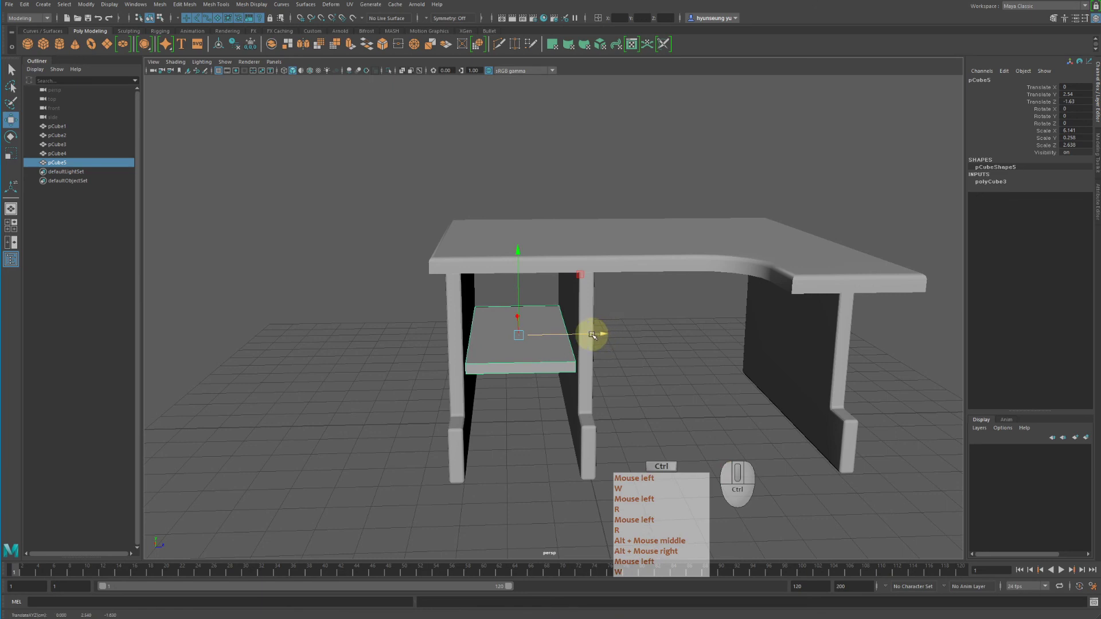
# Bevel the shelf's edges with 3 segments
pyautogui.hotkey('ctrl', 'b')
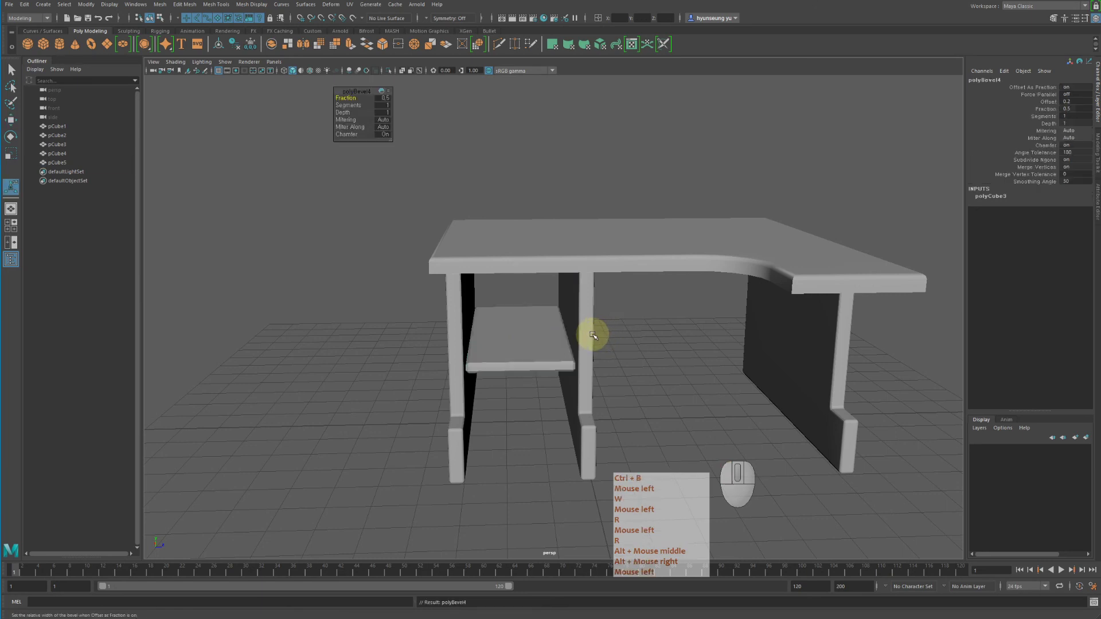
pyautogui.moveTo(347, 106); pyautogui.dragTo(365, 107)
pyautogui.keyDown('alt'); pyautogui.moveTo(581, 343); pyautogui.dragTo(707, 339, button='right'); pyautogui.keyUp('alt')
pyautogui.keyDown('alt'); pyautogui.moveTo(707, 339); pyautogui.dragTo(713, 256, button='middle'); pyautogui.keyUp('alt')
pyautogui.keyDown('alt'); pyautogui.moveTo(712, 256); pyautogui.dragTo(619, 251, button='right'); pyautogui.keyUp('alt')
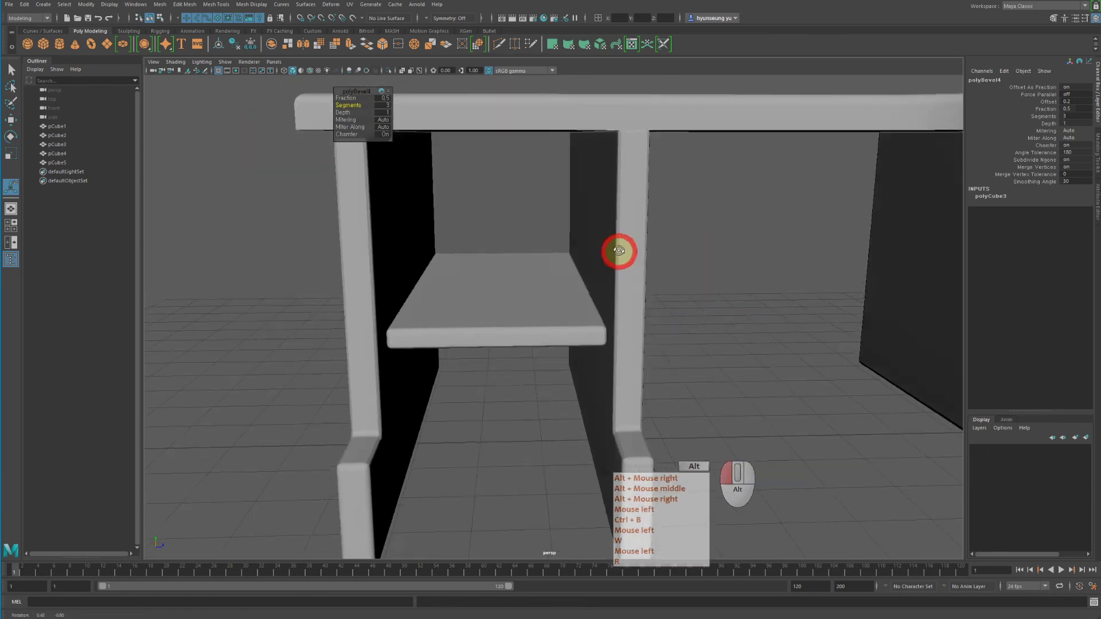
pyautogui.keyDown('alt'); pyautogui.moveTo(619, 250); pyautogui.dragTo(600, 253); pyautogui.keyUp('alt')
# Duplicate the shelf, raise the copy to about Translate Y 3.9 as an upper shelf, and deselect it
pyautogui.click(486, 294)
pyautogui.keyDown('alt'); pyautogui.moveTo(487, 294); pyautogui.dragTo(535, 280, button='right'); pyautogui.keyUp('alt')
pyautogui.hotkey('shift', 'd')
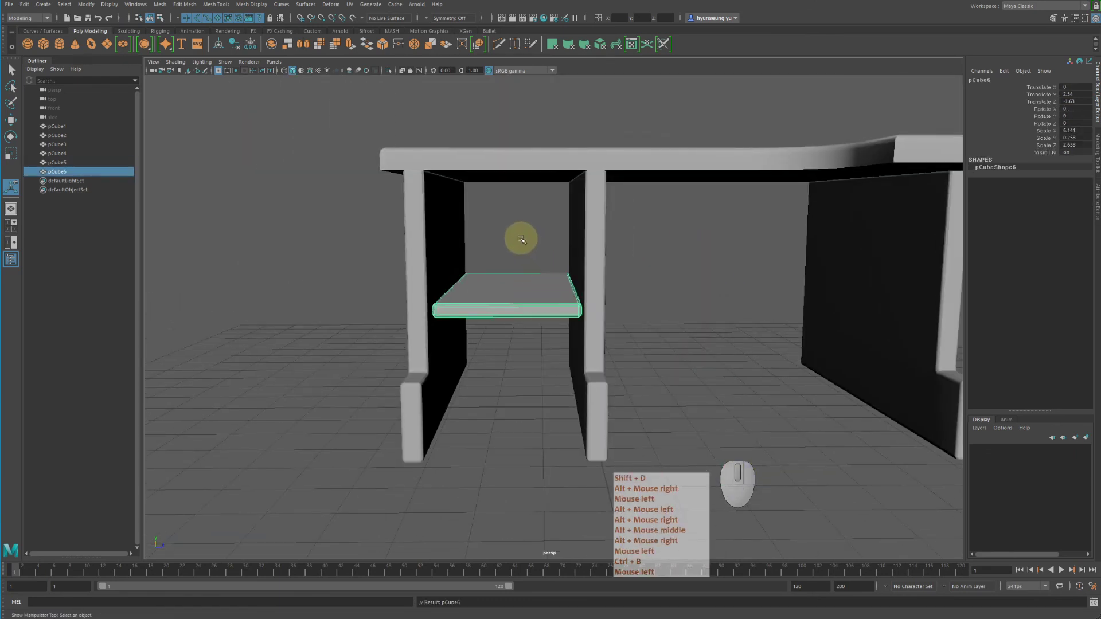
pyautogui.press('w')
pyautogui.moveTo(515, 217); pyautogui.dragTo(516, 141)
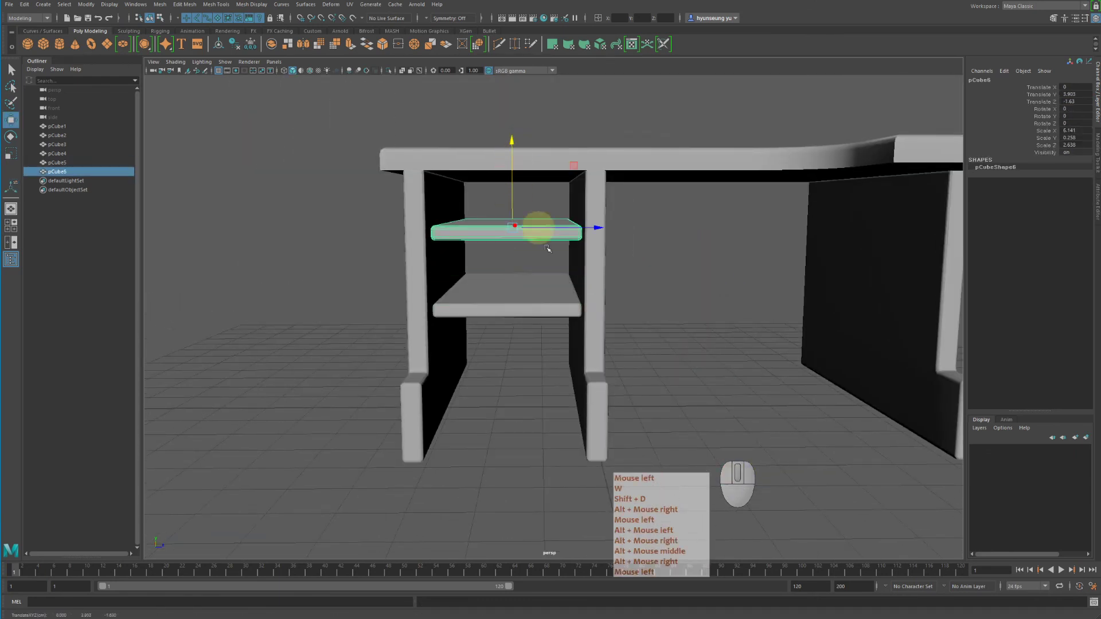
pyautogui.keyDown('alt'); pyautogui.moveTo(533, 234); pyautogui.dragTo(721, 293); pyautogui.keyUp('alt')
pyautogui.click(776, 301)
# Examine the assembled desk's top, side panels and shelves from several angles
pyautogui.keyDown('alt'); pyautogui.moveTo(768, 349); pyautogui.dragTo(700, 344, button='right'); pyautogui.keyUp('alt')
pyautogui.keyDown('alt'); pyautogui.moveTo(700, 344); pyautogui.dragTo(724, 386); pyautogui.keyUp('alt')
pyautogui.click(658, 373)
pyautogui.keyDown('alt'); pyautogui.moveTo(725, 386); pyautogui.dragTo(607, 322, button='right'); pyautogui.keyUp('alt')
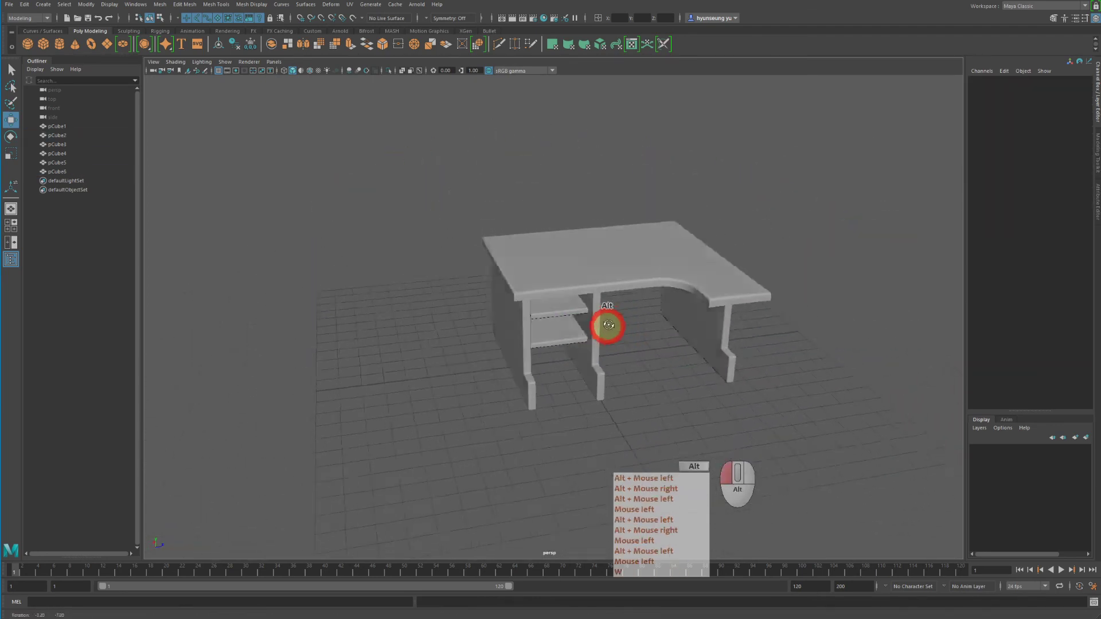
pyautogui.moveTo(607, 322)
pyautogui.keyDown('alt'); pyautogui.mouseDown()
pyautogui.moveTo(801, 312)
pyautogui.moveTo(714, 303)
pyautogui.moveTo(587, 327)
pyautogui.mouseUp(); pyautogui.keyUp('alt')
pyautogui.keyDown('alt'); pyautogui.moveTo(587, 327); pyautogui.dragTo(781, 329, button='right'); pyautogui.keyUp('alt')
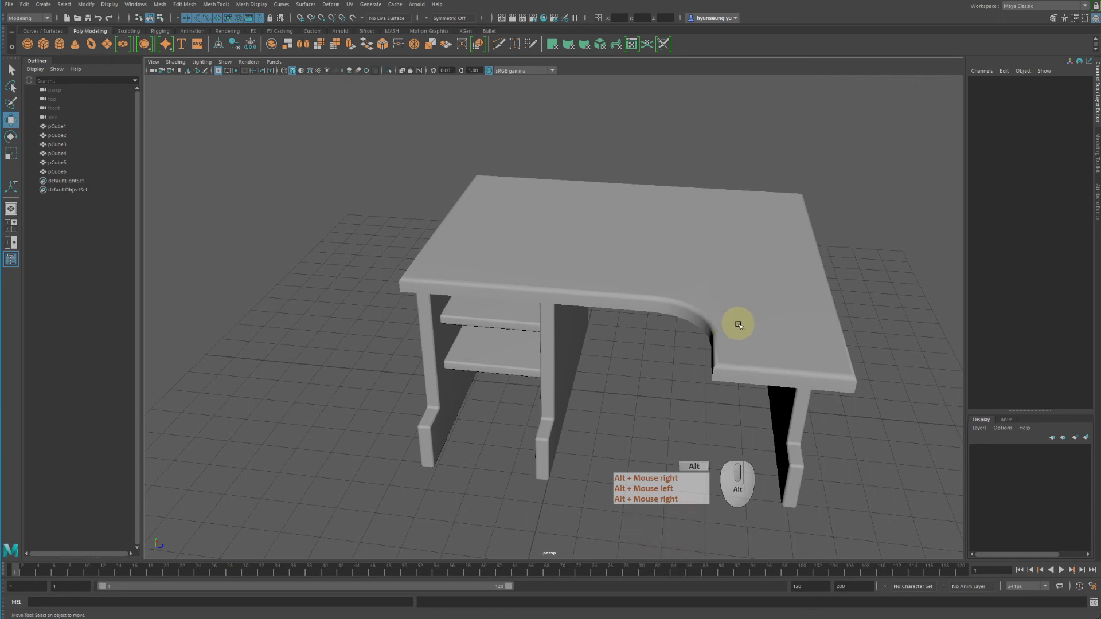
pyautogui.keyDown('alt'); pyautogui.moveTo(737, 323); pyautogui.dragTo(661, 309, button='middle'); pyautogui.keyUp('alt')
pyautogui.keyDown('alt'); pyautogui.moveTo(661, 310); pyautogui.dragTo(677, 306); pyautogui.keyUp('alt')
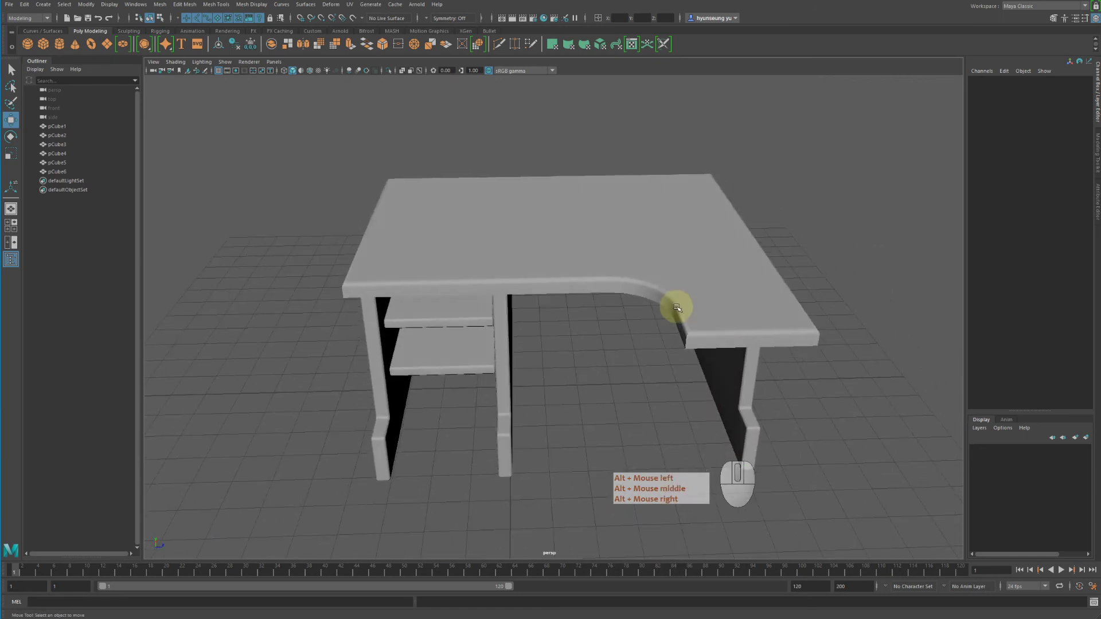